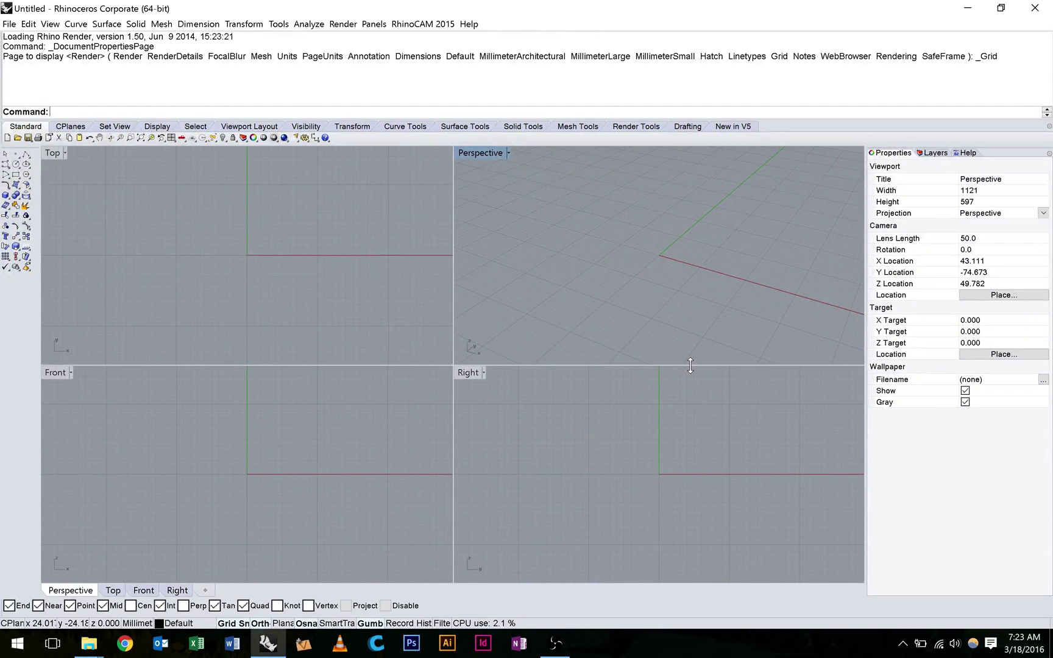
- Switch to the File Explorer window of the Project 1 Bike Light folder and place it as a floating window over the viewports
{"action": "scroll", "coordinate": [554, 296], "scroll_direction": "down", "scroll_amount": 4}
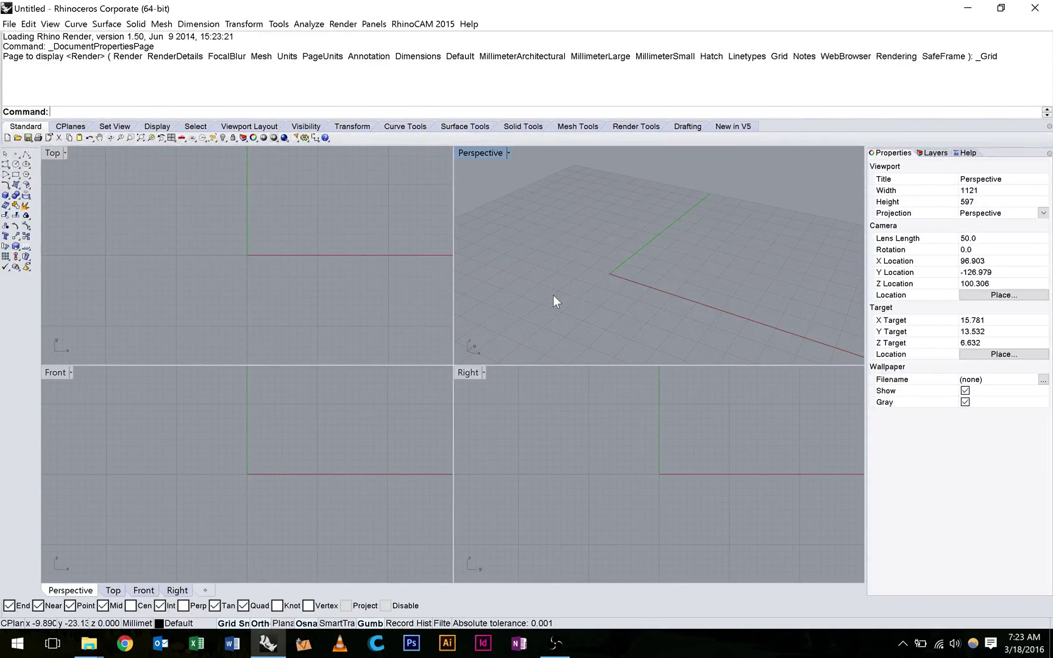
{"action": "mouse_move", "coordinate": [89, 644]}
{"action": "left_click", "coordinate": [58, 530]}
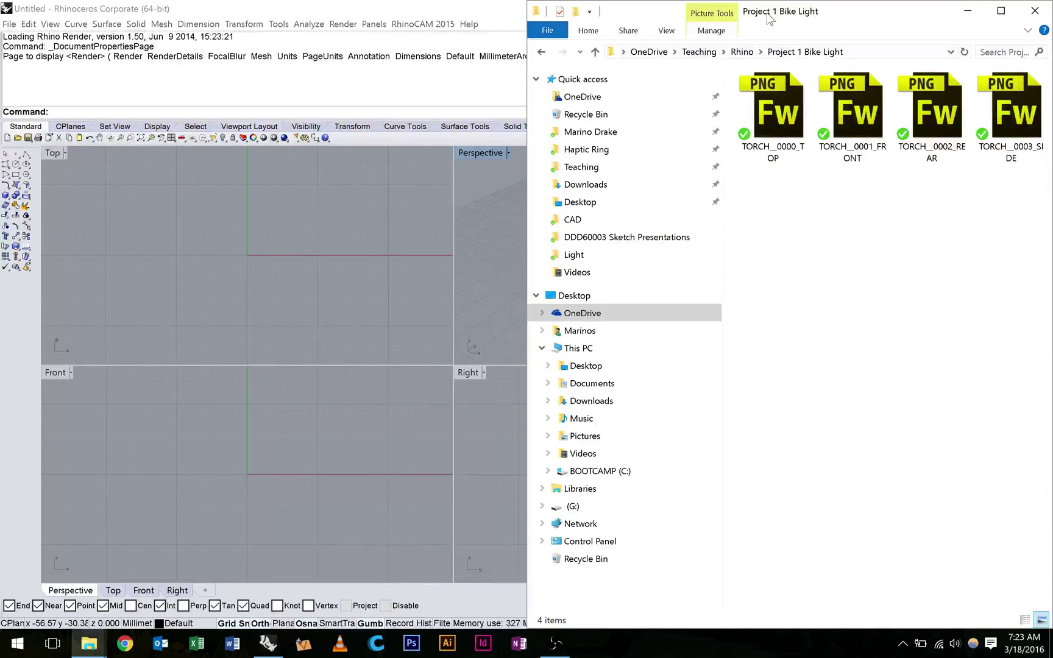
{"action": "left_click_drag", "start_coordinate": [769, 19], "coordinate": [656, 334]}
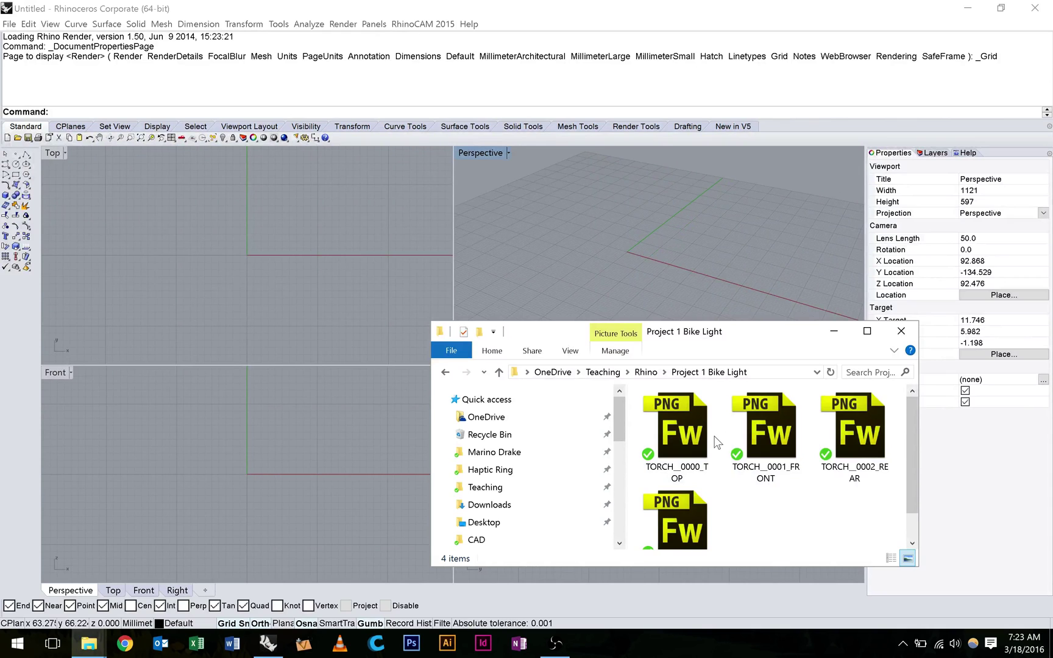
- Bring the TORCH__0000_TOP image from the folder into the Top viewport as a picture frame
{"action": "left_click_drag", "start_coordinate": [678, 429], "coordinate": [579, 413]}
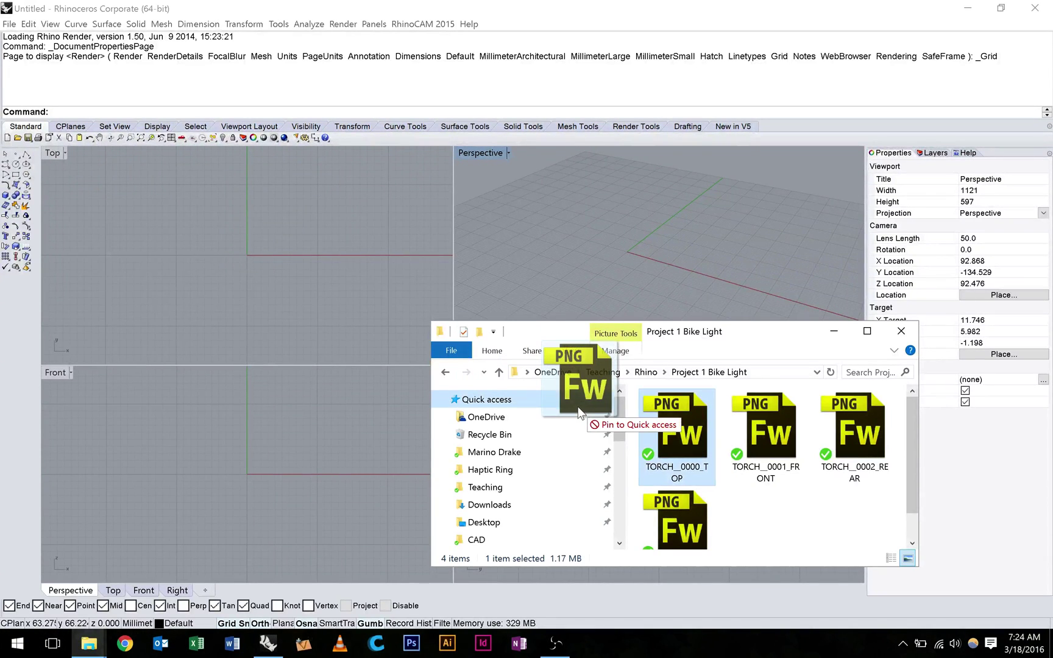
{"action": "left_click_drag", "start_coordinate": [579, 414], "coordinate": [241, 255]}
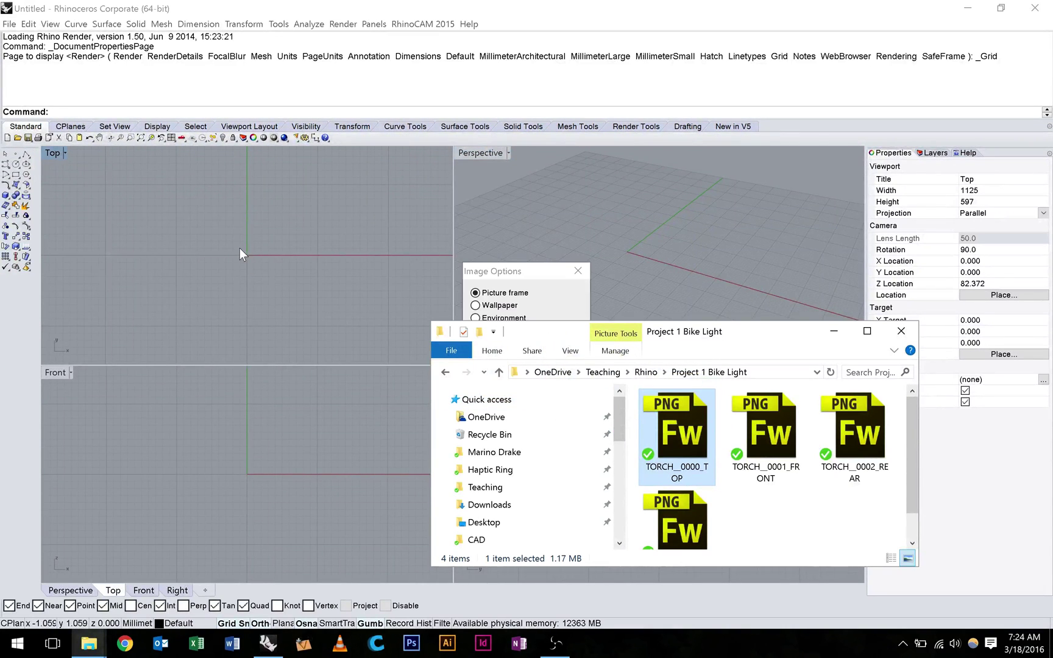
{"action": "left_click", "coordinate": [511, 279]}
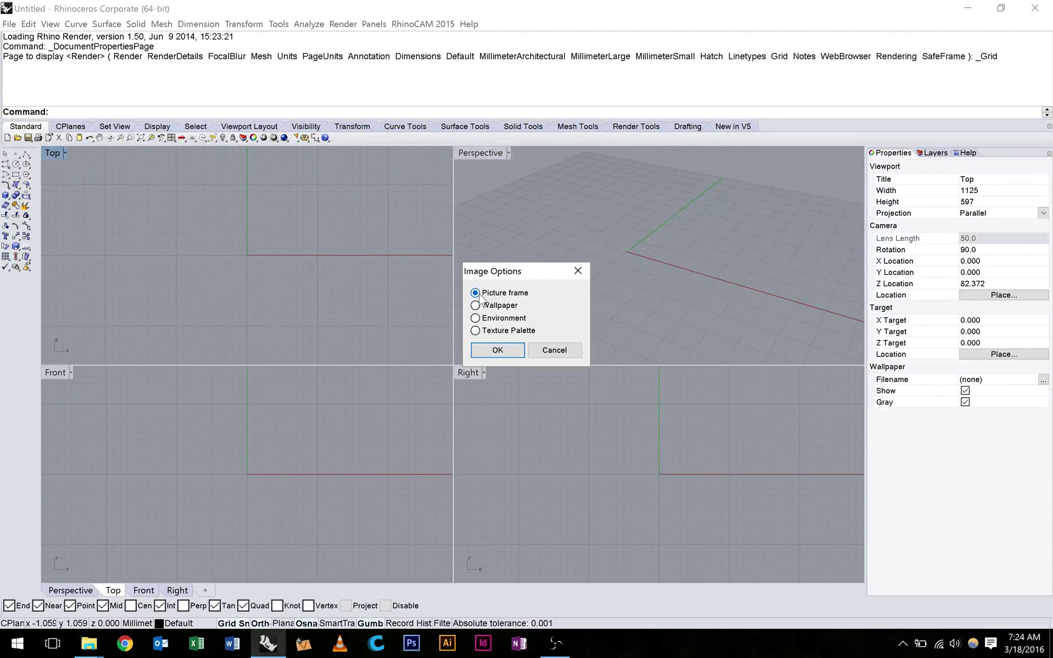
{"action": "key", "text": "Return"}
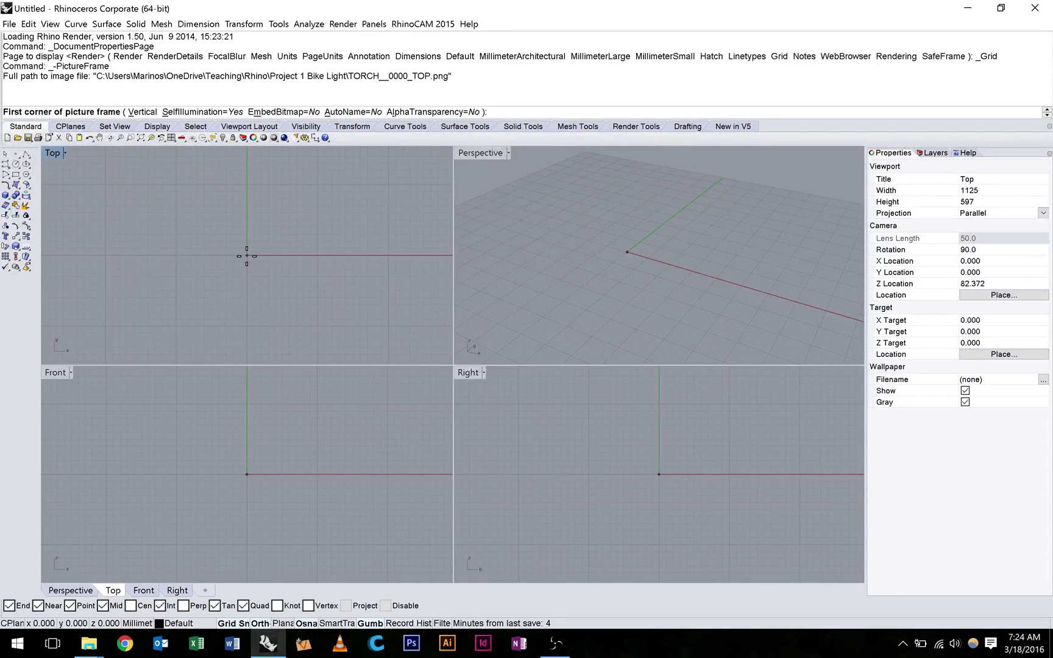
- Place the top-view picture frame with its first corner at the origin (0) and a length of about 100 mm along the X axis
{"action": "right_click_drag", "start_coordinate": [247, 255], "coordinate": [247, 246]}
{"action": "type", "text": "0"}
{"action": "key", "text": "Return"}
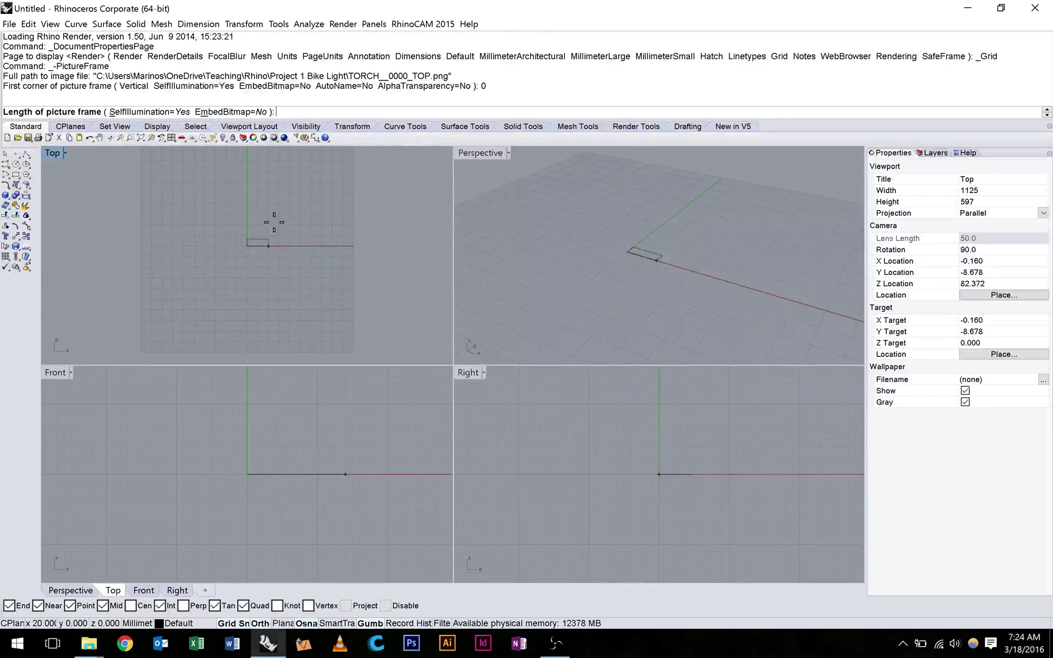
{"action": "right_click_drag", "start_coordinate": [275, 222], "coordinate": [298, 280]}
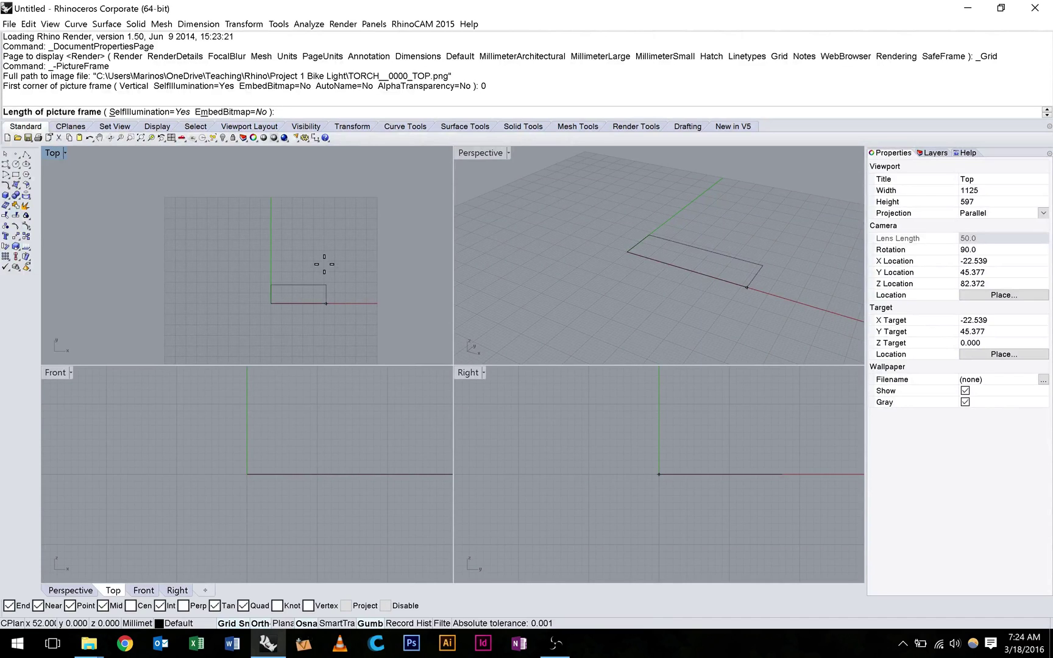
{"action": "scroll", "coordinate": [324, 264], "scroll_direction": "up", "scroll_amount": 2}
{"action": "right_click_drag", "start_coordinate": [331, 294], "coordinate": [235, 250]}
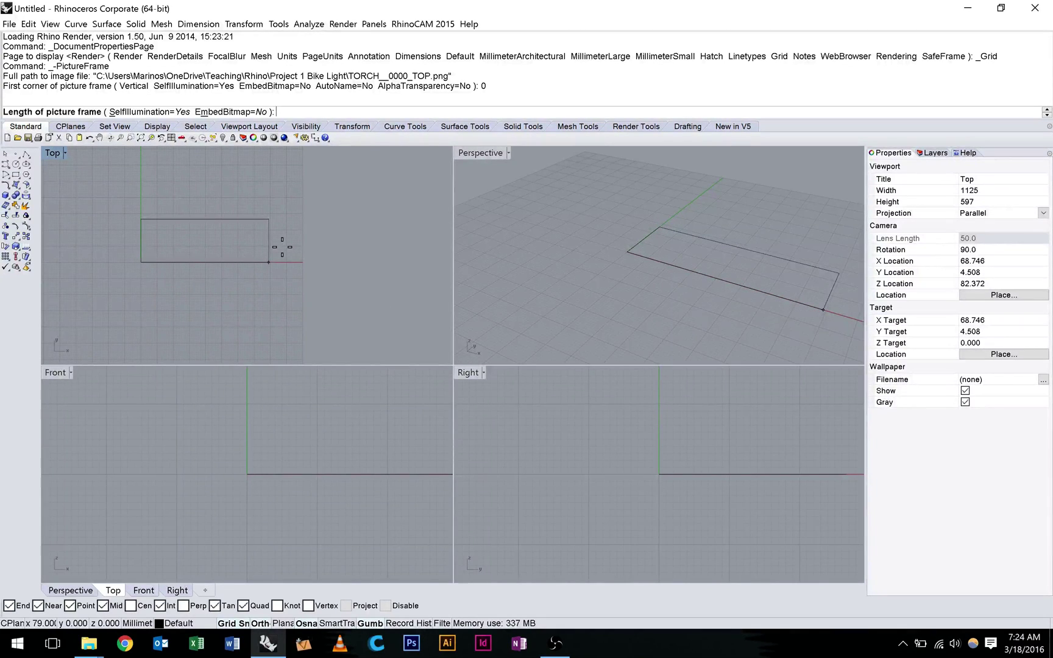
{"action": "left_click", "coordinate": [302, 250]}
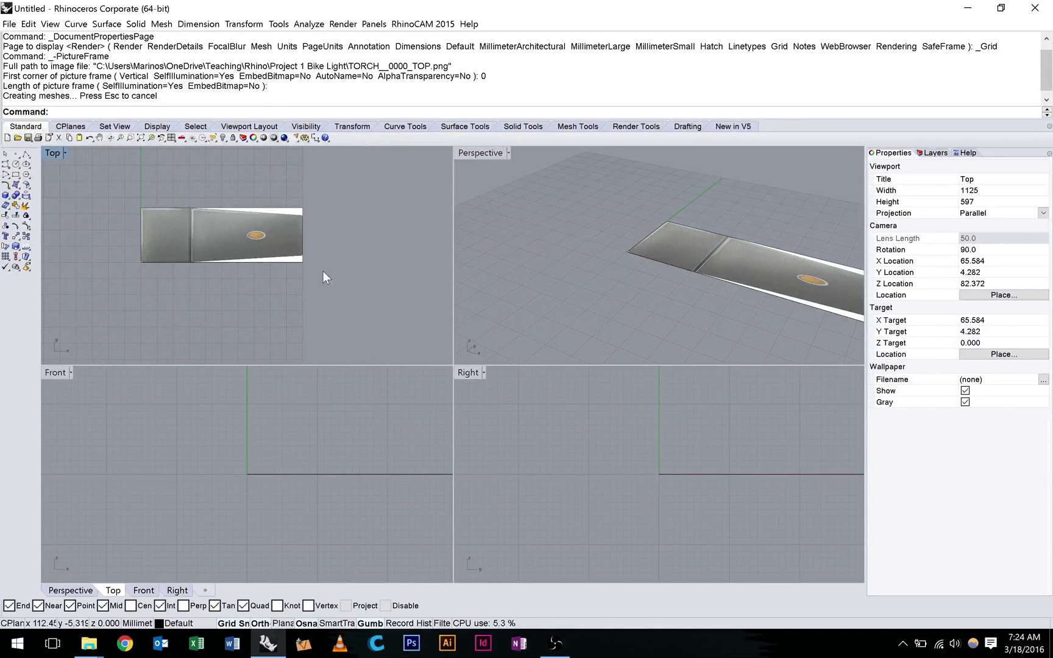
- Add the TORCH__0003_SIDE image to the Front viewport as a picture frame starting at the origin (0), about 100 mm long
{"action": "left_click", "coordinate": [100, 591]}
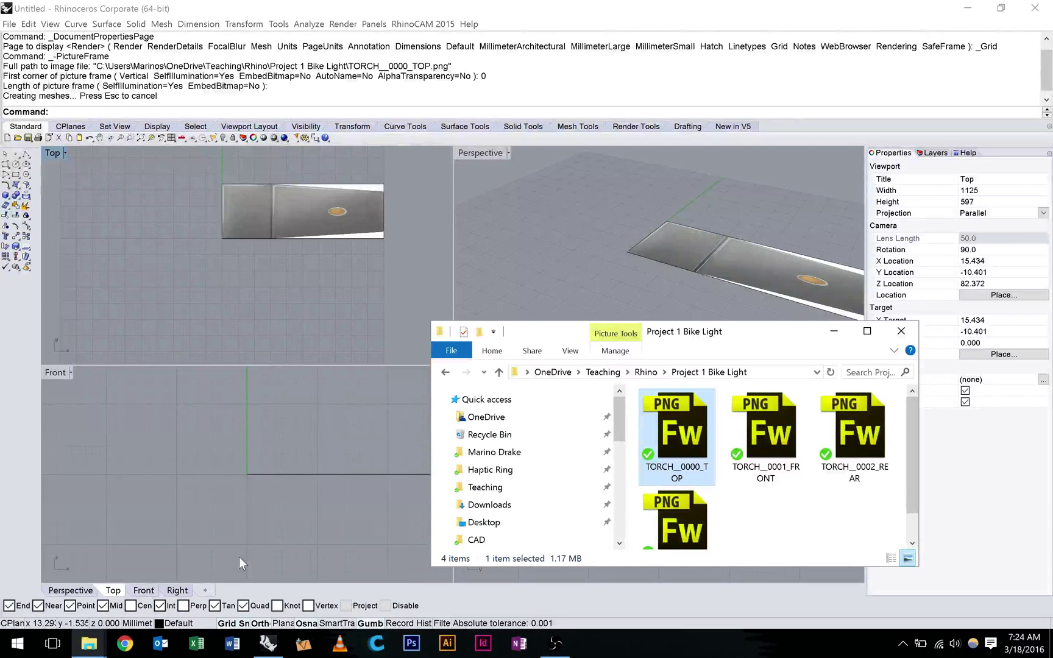
{"action": "left_click", "coordinate": [239, 558]}
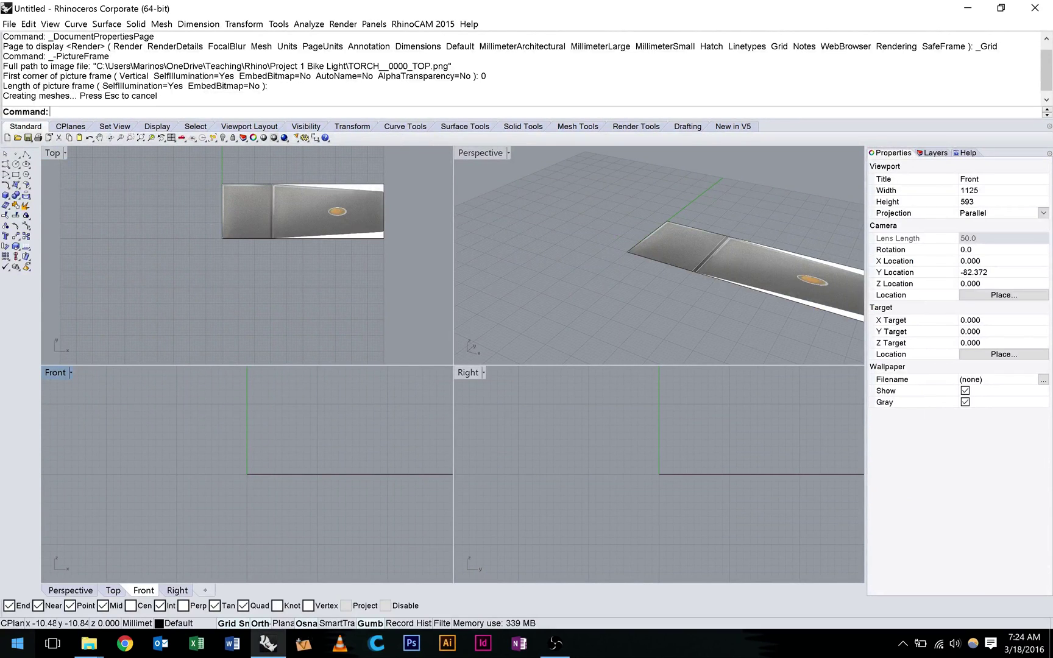
{"action": "left_click", "coordinate": [89, 643]}
{"action": "left_click_drag", "start_coordinate": [675, 410], "coordinate": [261, 493]}
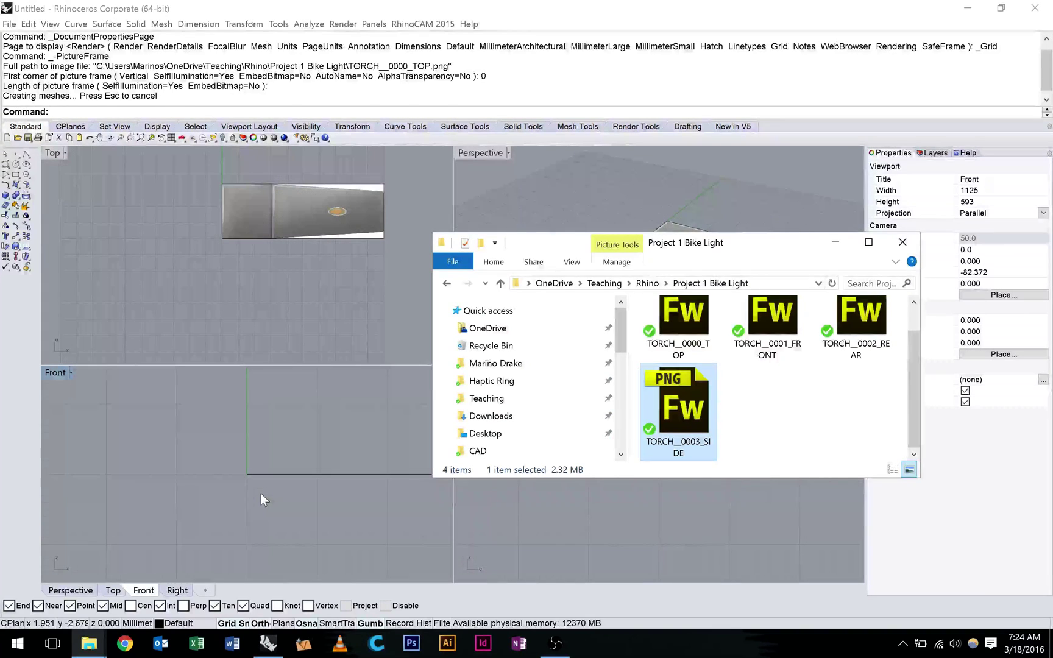
{"action": "type", "text": "0"}
{"action": "key", "text": "Return"}
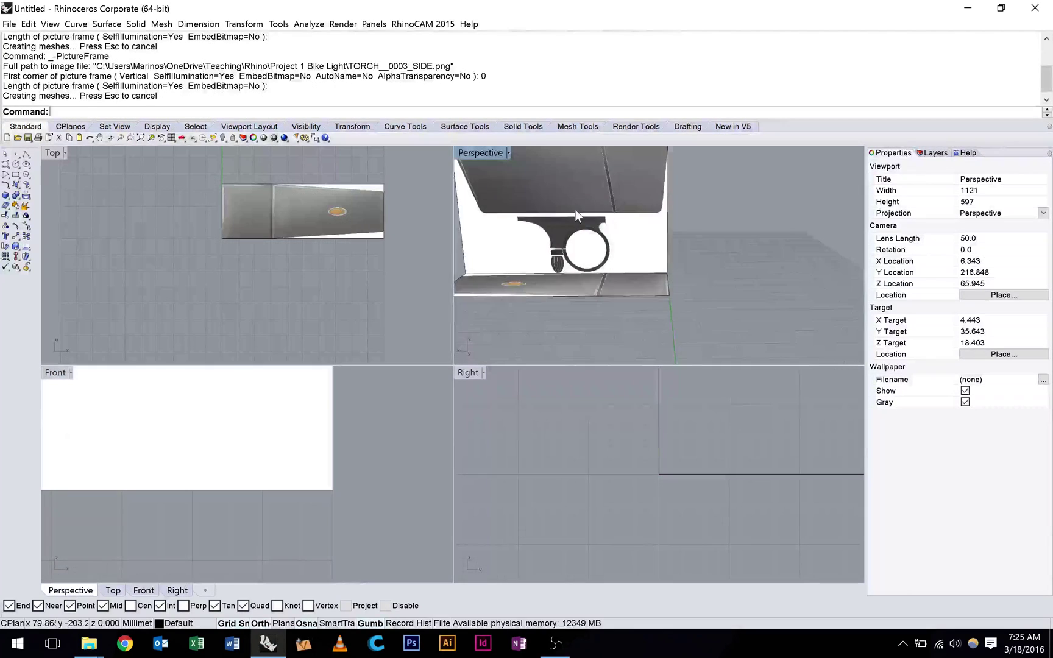
{"action": "scroll", "coordinate": [580, 234], "scroll_direction": "down", "scroll_amount": 4}
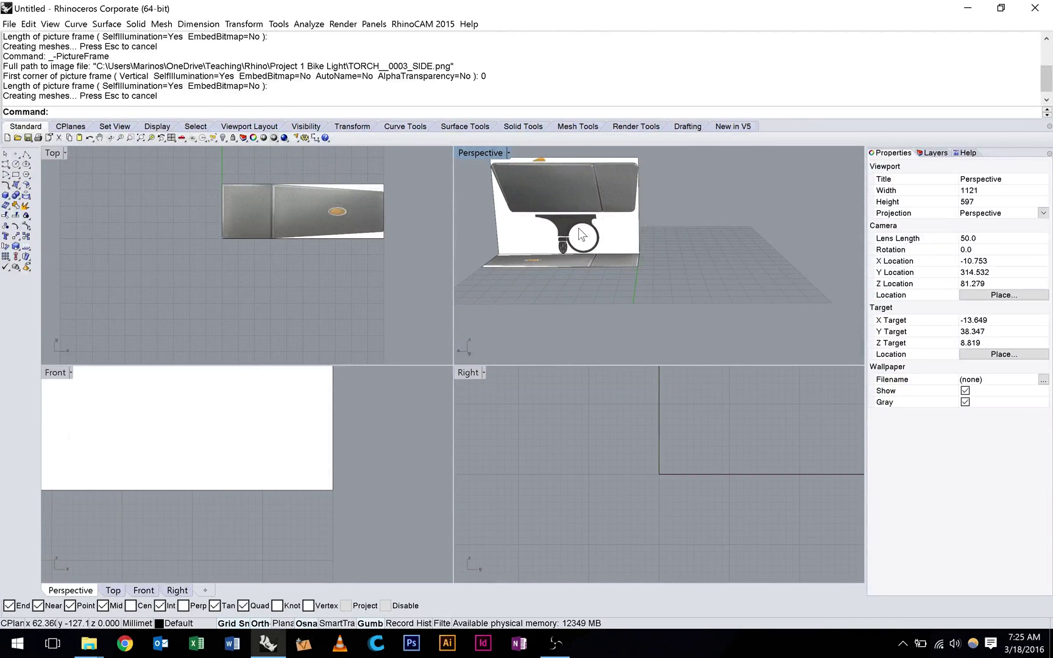
{"action": "right_click_drag", "start_coordinate": [578, 229], "coordinate": [511, 276]}
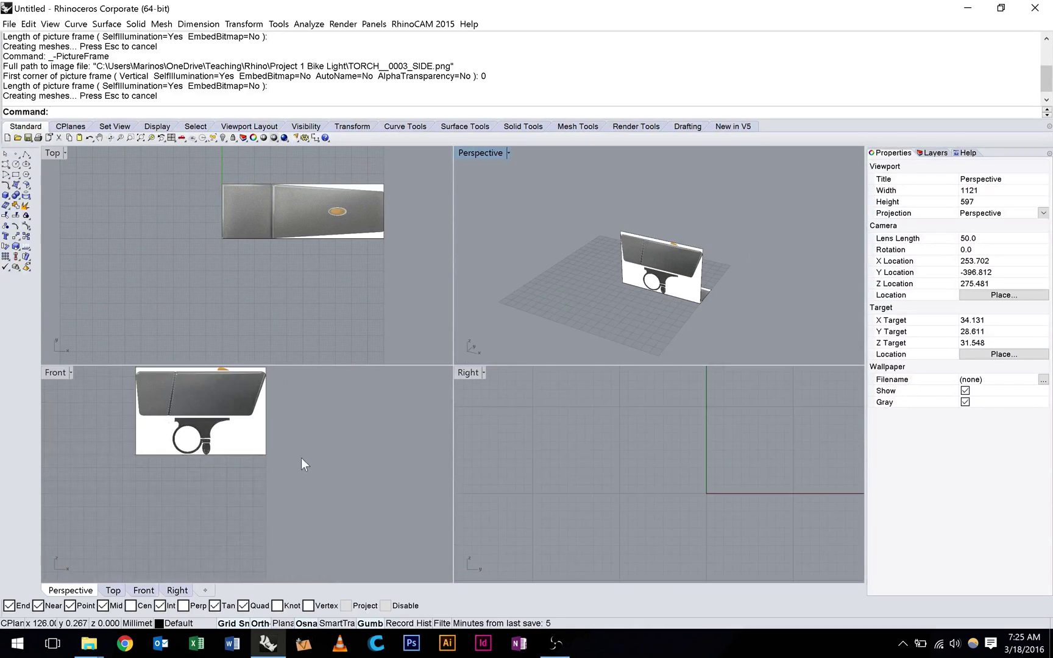
{"action": "right_click_drag", "start_coordinate": [301, 458], "coordinate": [307, 495]}
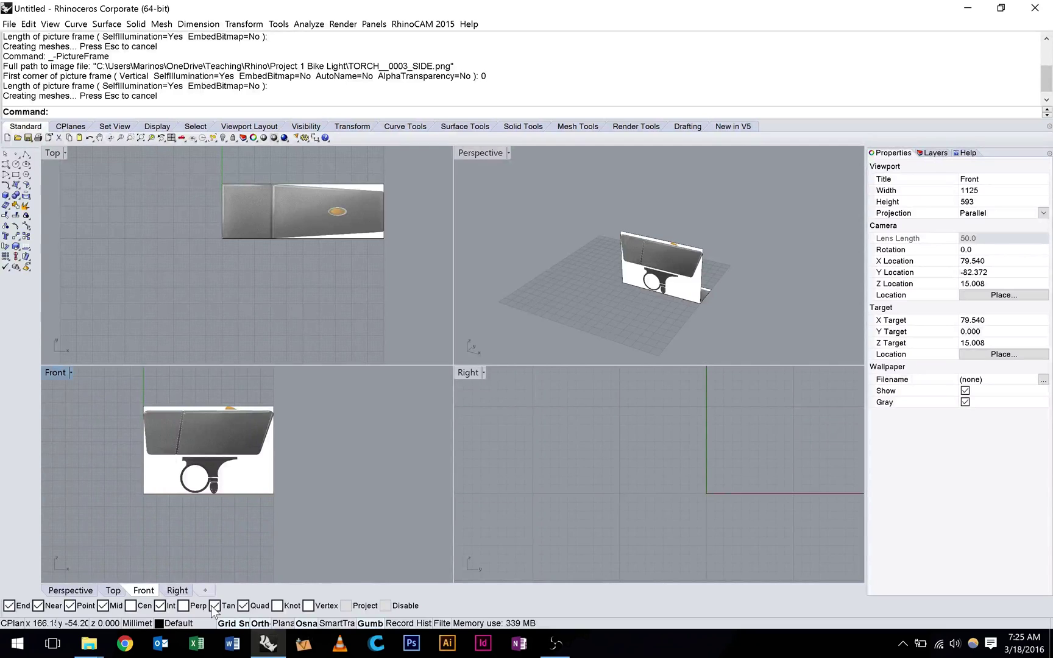
- Try to place the TORCH__0001_FRONT image as a picture frame in the Right viewport from the origin, about 68 mm long, with object snaps disabled
{"action": "left_click", "coordinate": [89, 644]}
{"action": "left_click_drag", "start_coordinate": [727, 237], "coordinate": [405, 195]}
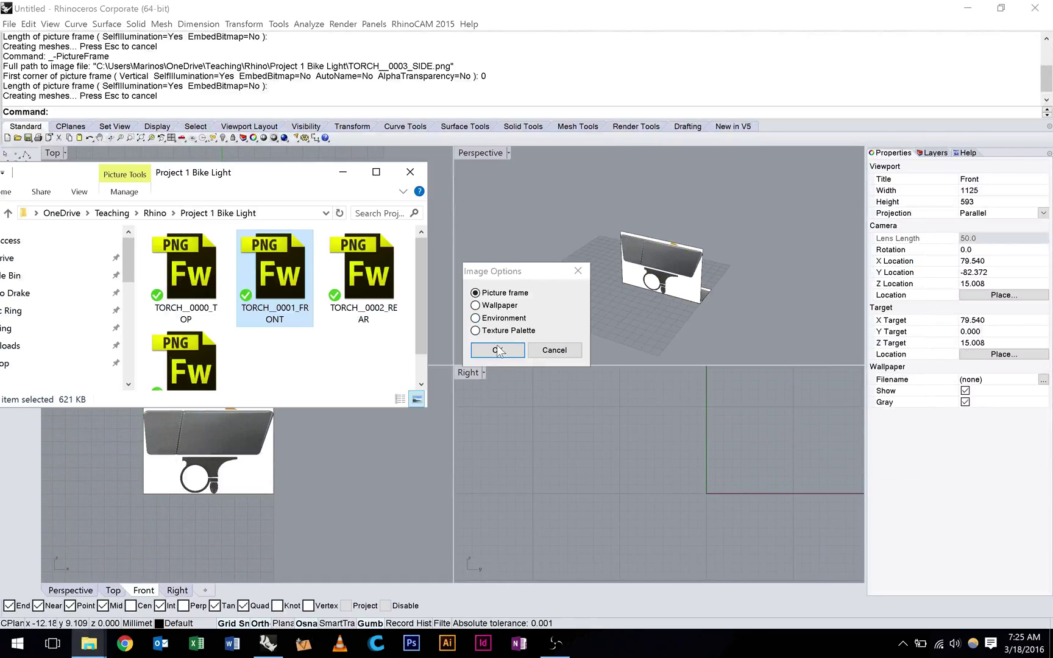
{"action": "left_click", "coordinate": [500, 352]}
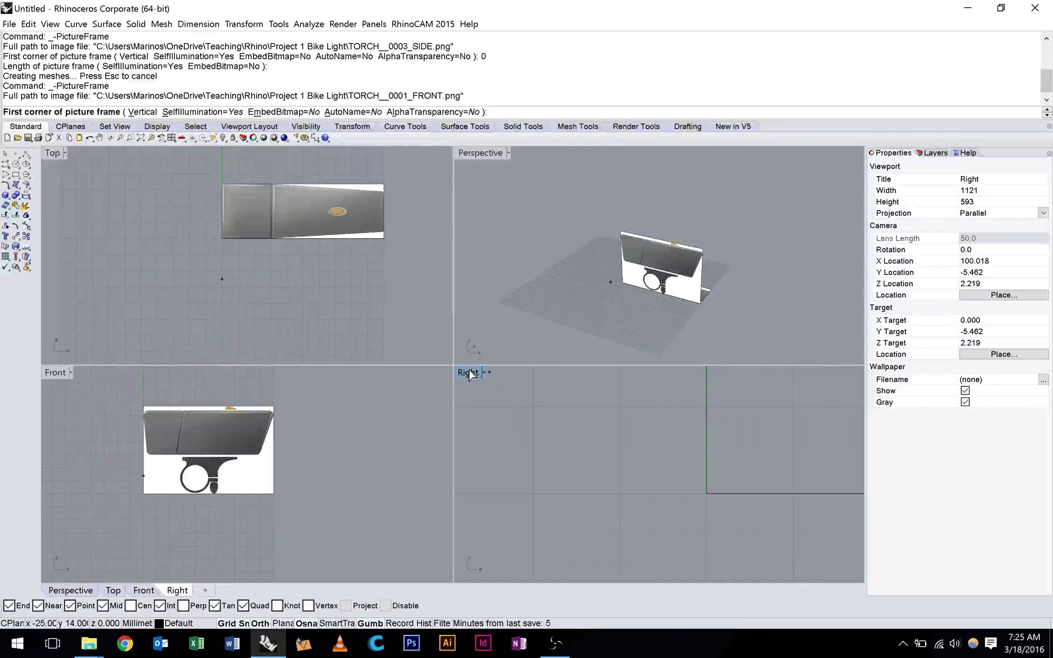
{"action": "scroll", "coordinate": [641, 473], "scroll_direction": "down", "scroll_amount": 5}
{"action": "scroll", "coordinate": [623, 465], "scroll_direction": "down", "scroll_amount": 3}
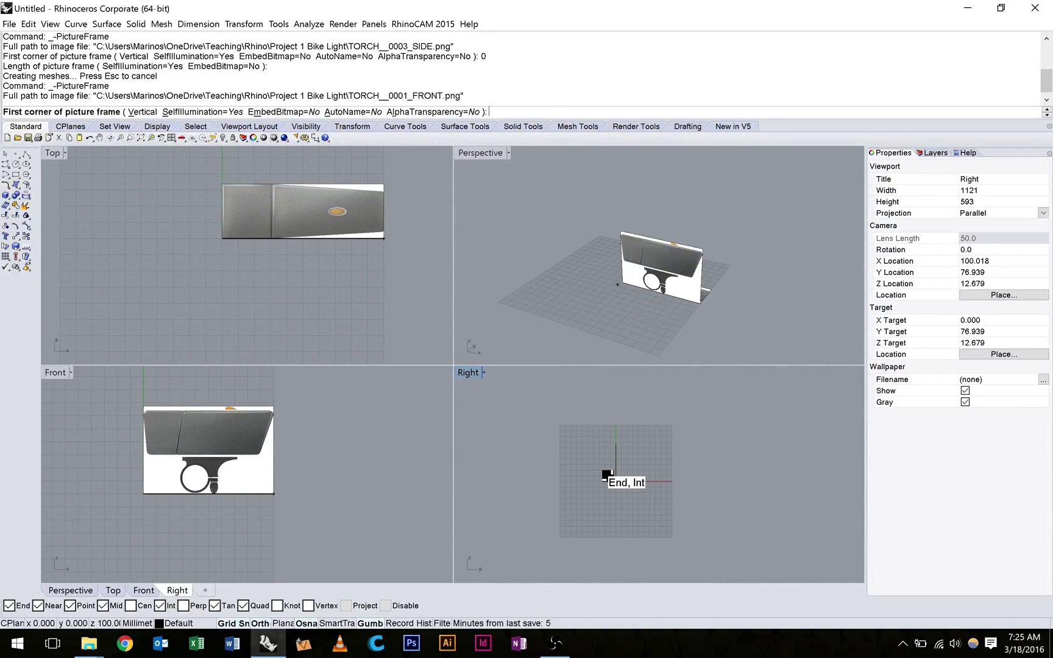
{"action": "left_click", "coordinate": [607, 475]}
{"action": "scroll", "coordinate": [637, 424], "scroll_direction": "up", "scroll_amount": 8}
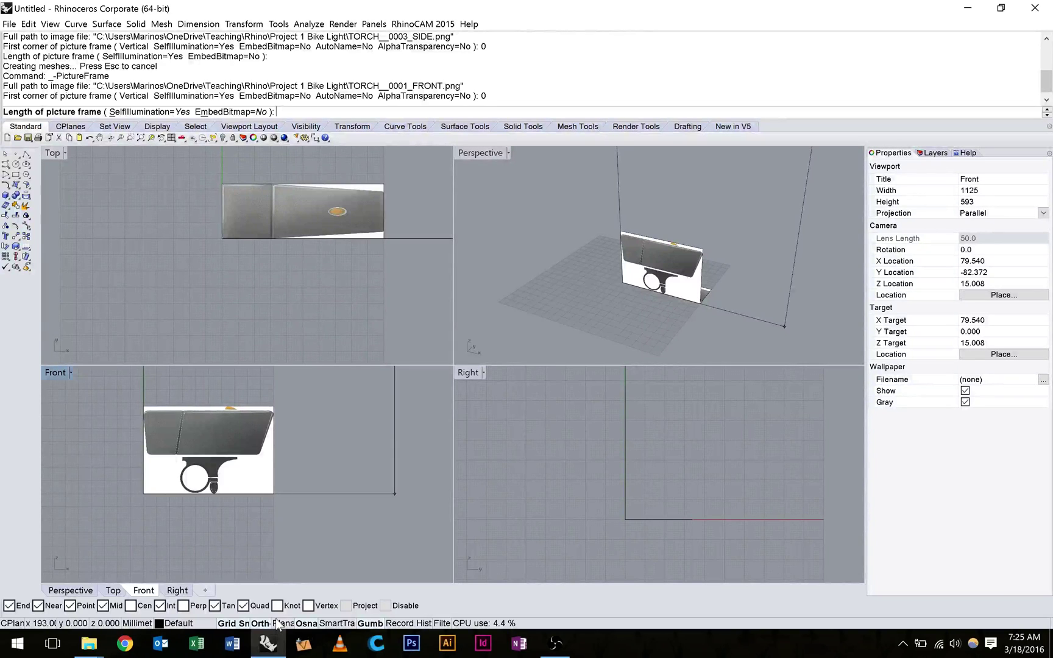
{"action": "left_click", "coordinate": [306, 624]}
{"action": "scroll", "coordinate": [621, 392], "scroll_direction": "up", "scroll_amount": 12}
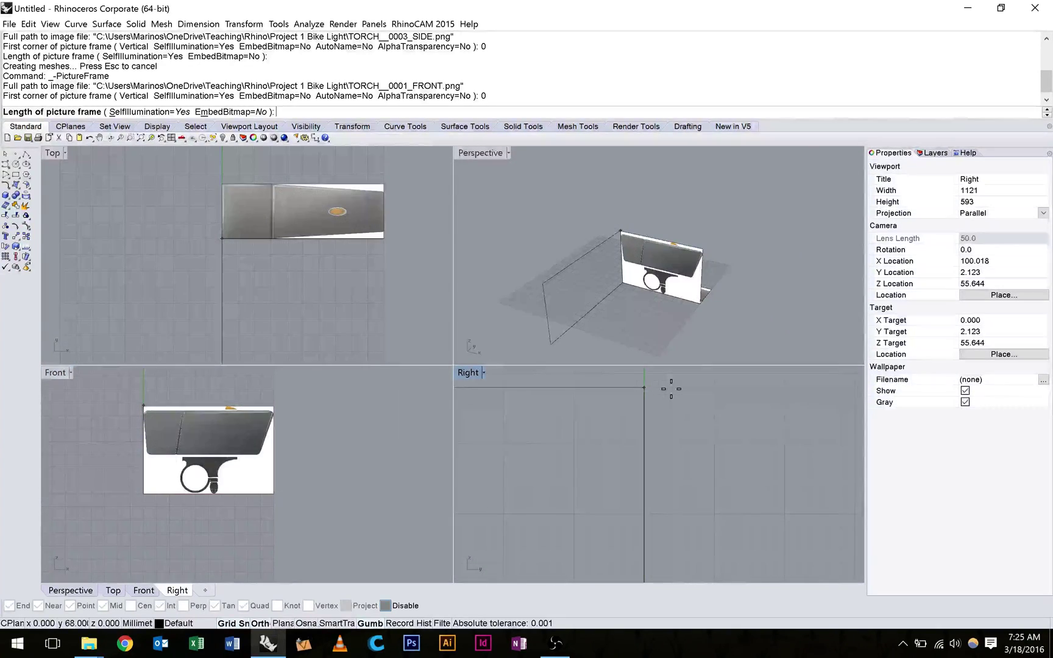
{"action": "left_click", "coordinate": [671, 389]}
{"action": "right_click_drag", "start_coordinate": [509, 293], "coordinate": [585, 307]}
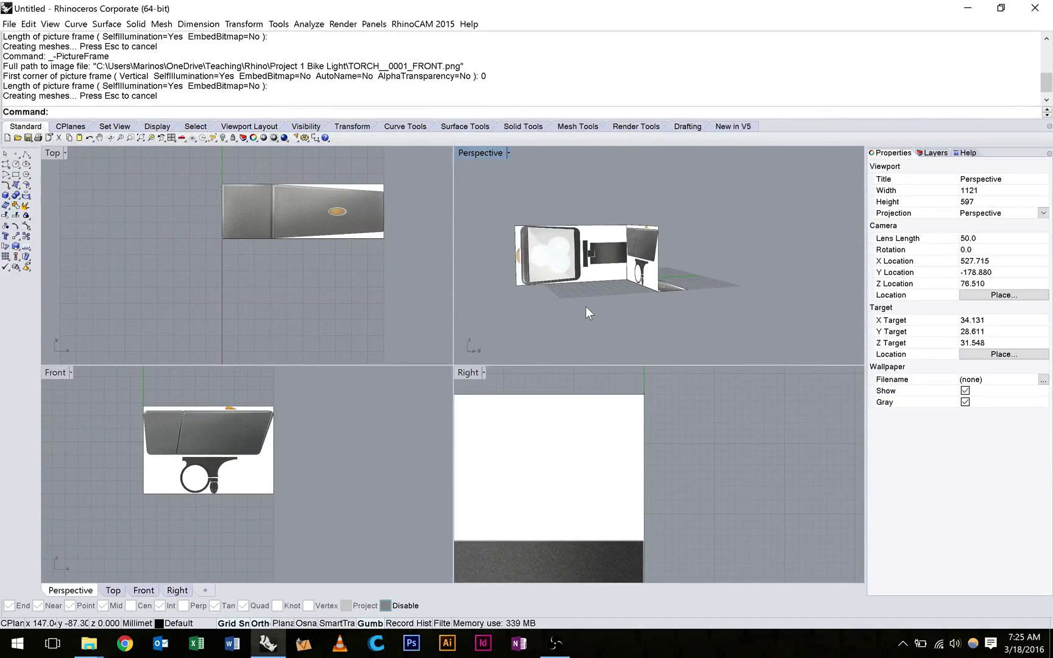
- Undo the last picture frame and place TORCH__0001_FRONT again in the Right viewport with its first corner at the origin (0)
{"action": "left_click", "coordinate": [89, 643]}
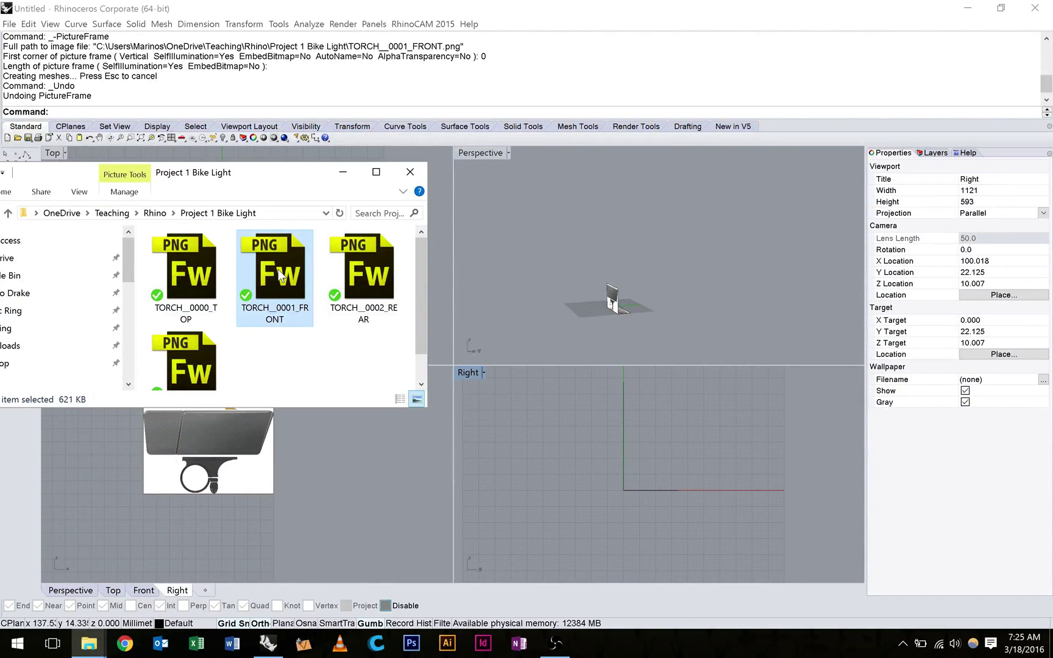
{"action": "left_click_drag", "start_coordinate": [279, 275], "coordinate": [618, 439]}
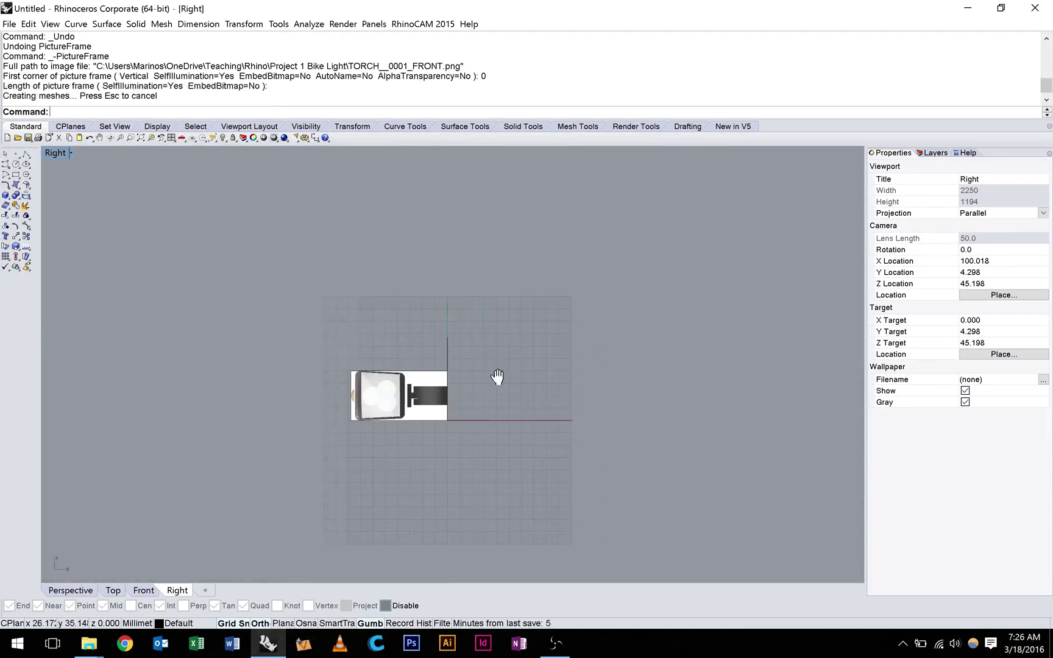
{"action": "right_click_drag", "start_coordinate": [498, 378], "coordinate": [593, 378]}
{"action": "scroll", "coordinate": [469, 379], "scroll_direction": "up", "scroll_amount": 6}
- Rotate the front-view picture frame a quarter turn clockwise about the origin (0) so it stands upright, and return to the four-viewport layout
{"action": "left_click", "coordinate": [463, 379]}
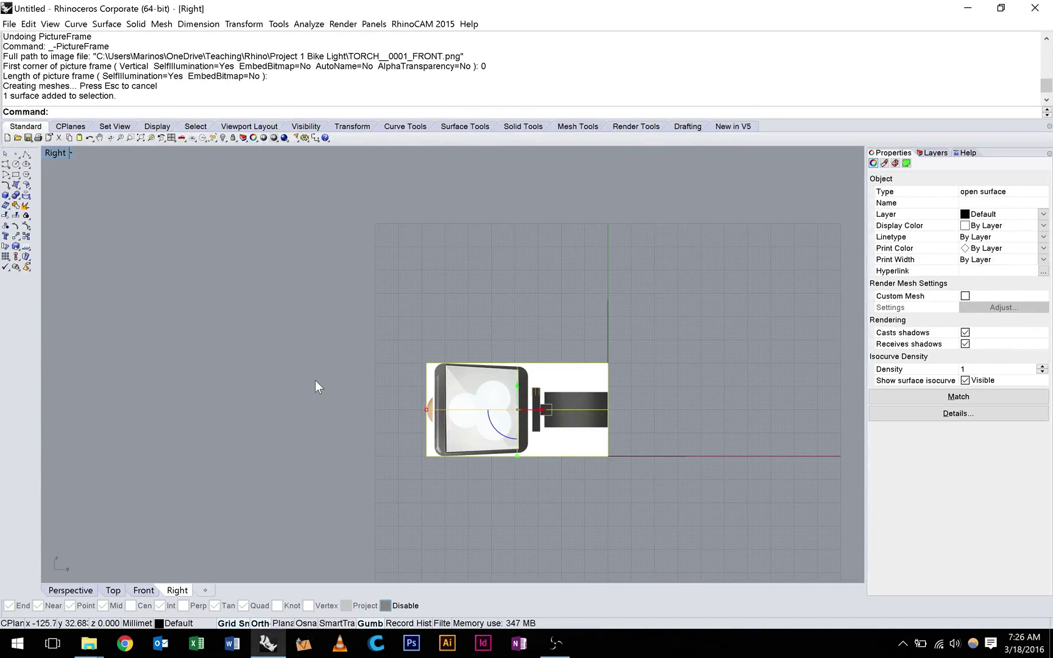
{"action": "type", "text": "rotate"}
{"action": "key", "text": "Return"}
{"action": "type", "text": "0"}
{"action": "key", "text": "Return"}
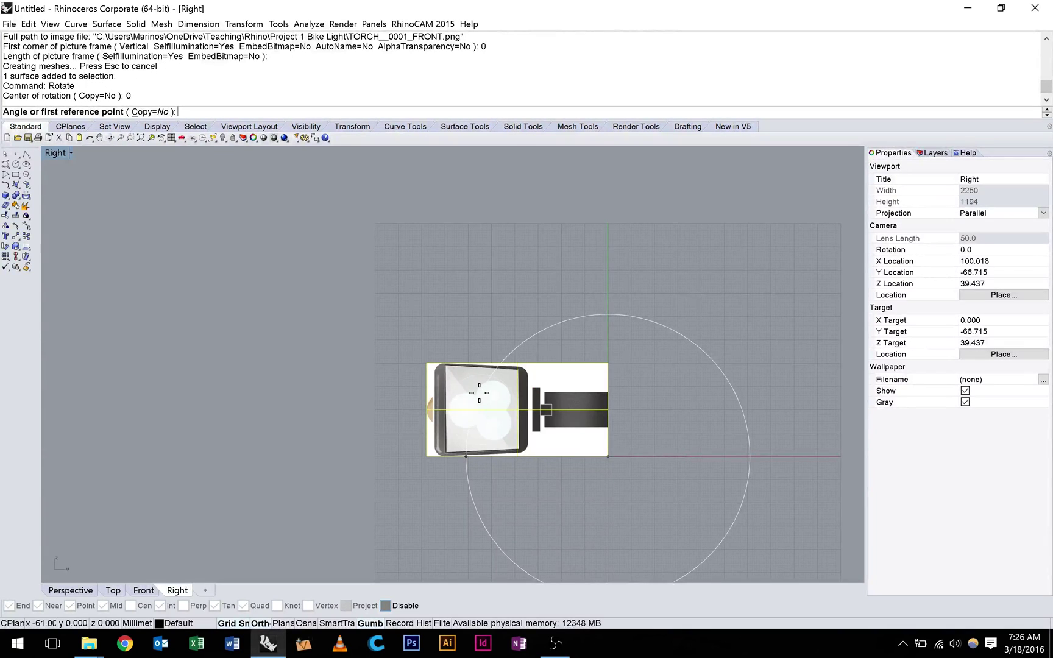
{"action": "left_click", "coordinate": [479, 393]}
{"action": "left_click", "coordinate": [608, 313]}
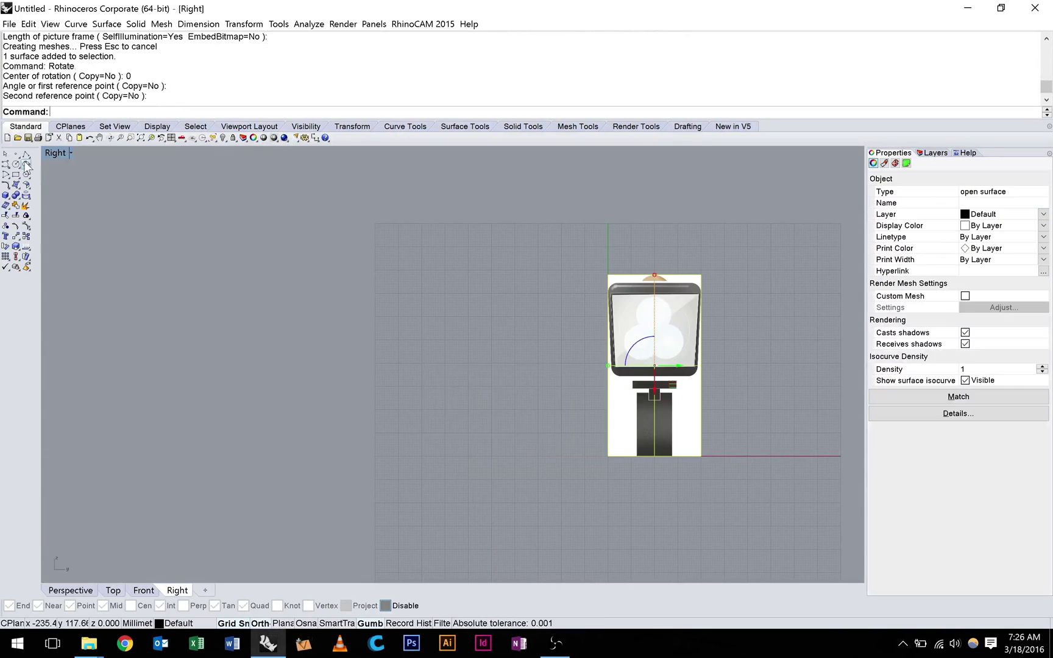
{"action": "double_click", "coordinate": [54, 153]}
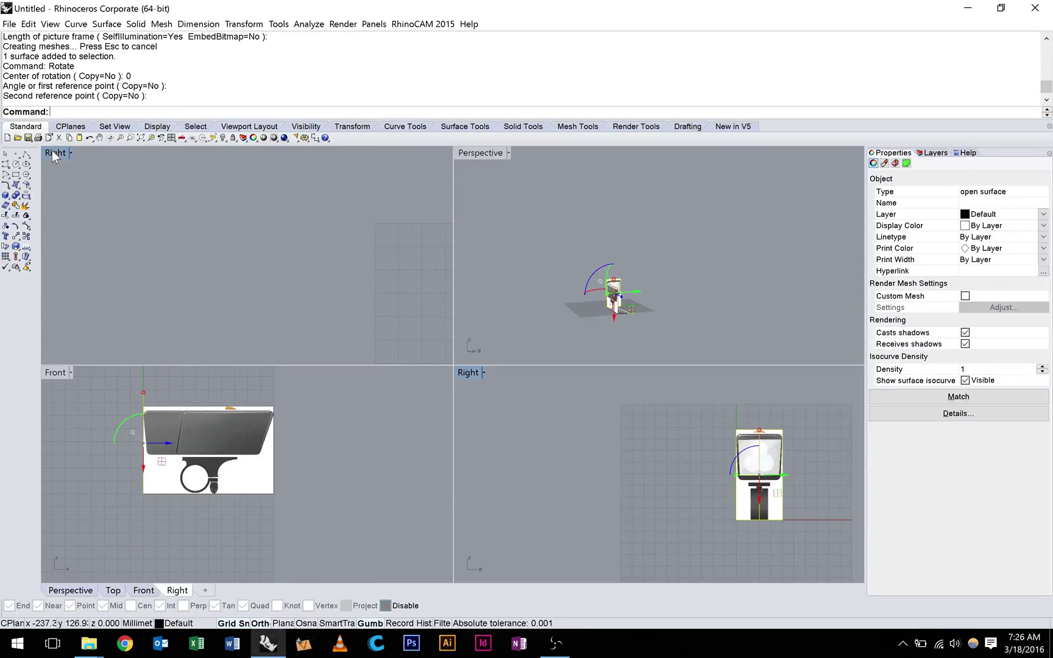
- Add the TORCH__0002_REAR image to the Right viewport as a picture frame with its first corner at the origin (0)
{"action": "right_click_drag", "start_coordinate": [594, 232], "coordinate": [709, 245]}
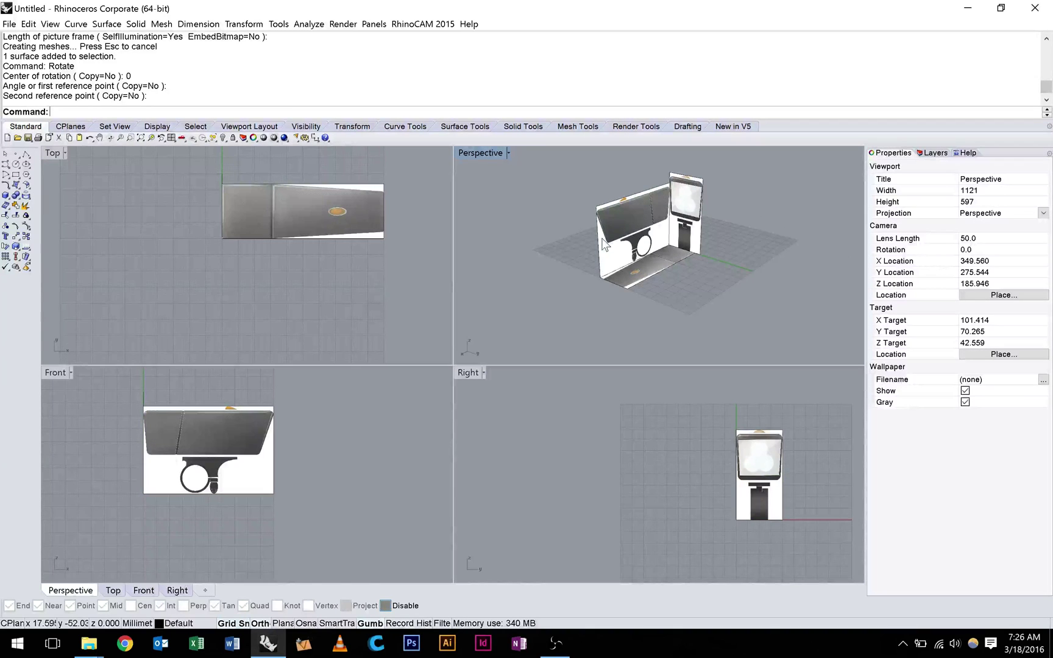
{"action": "left_click", "coordinate": [89, 643]}
{"action": "left_click", "coordinate": [370, 287]}
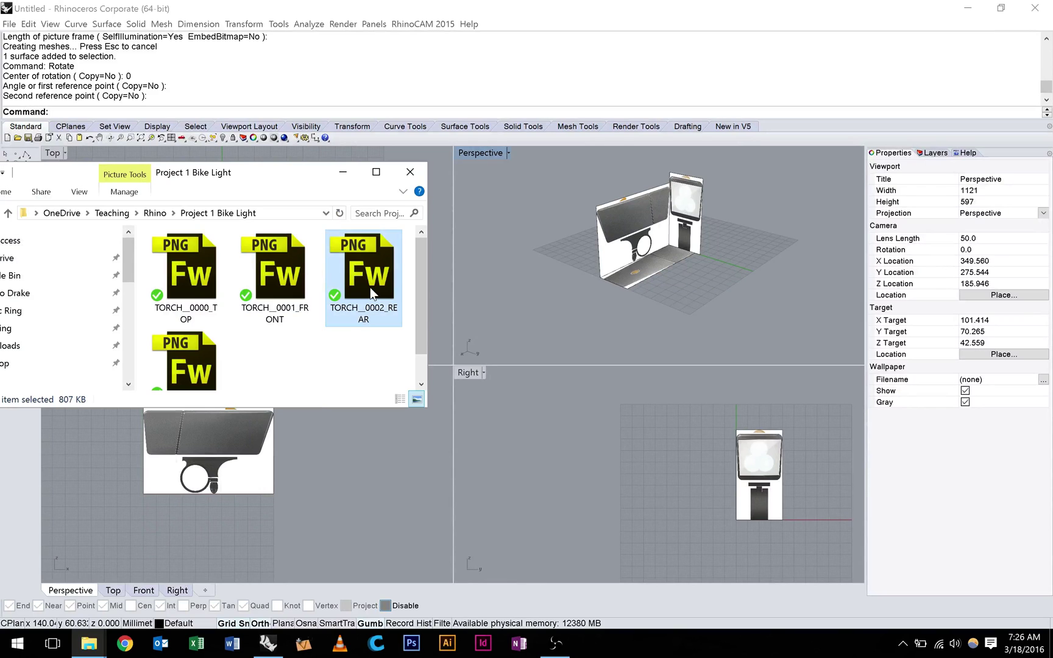
{"action": "left_click_drag", "start_coordinate": [370, 293], "coordinate": [692, 526]}
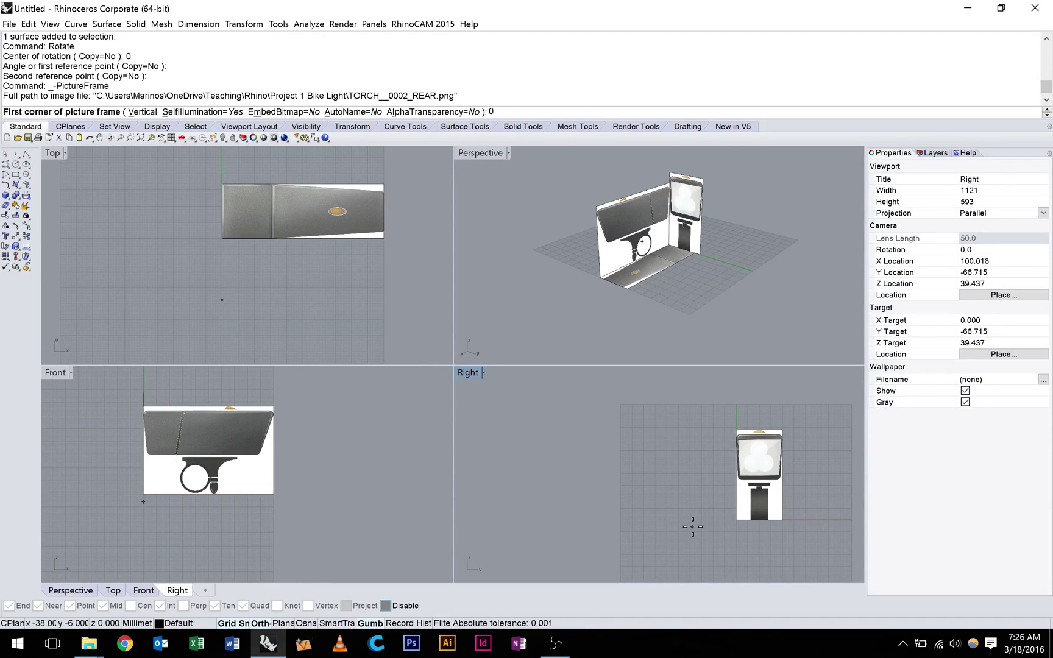
- Rotate the rear-view picture frame a quarter turn clockwise about the origin (0) so it stands upright, and return to the four-viewport layout
{"action": "right_click_drag", "start_coordinate": [649, 251], "coordinate": [708, 254]}
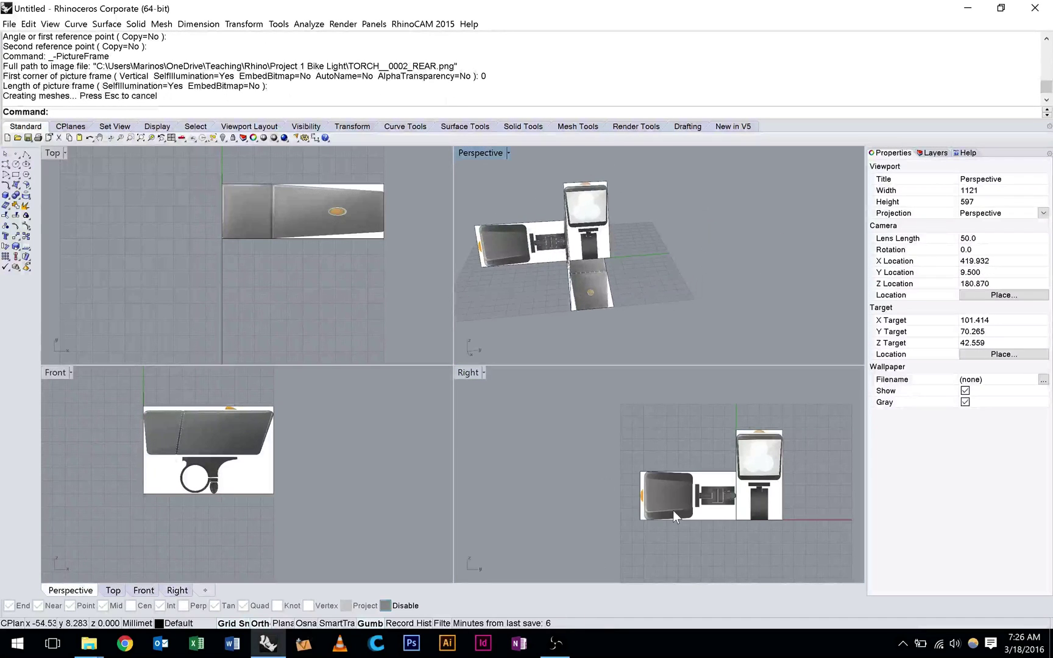
{"action": "left_click", "coordinate": [672, 510]}
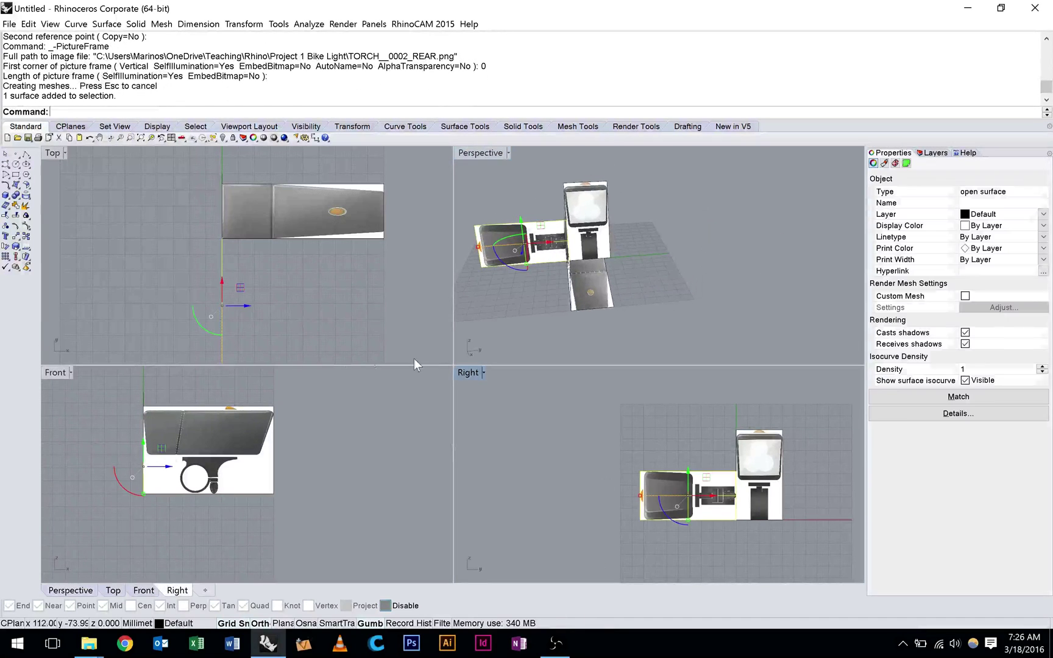
{"action": "double_click", "coordinate": [468, 372]}
{"action": "type", "text": "rotate"}
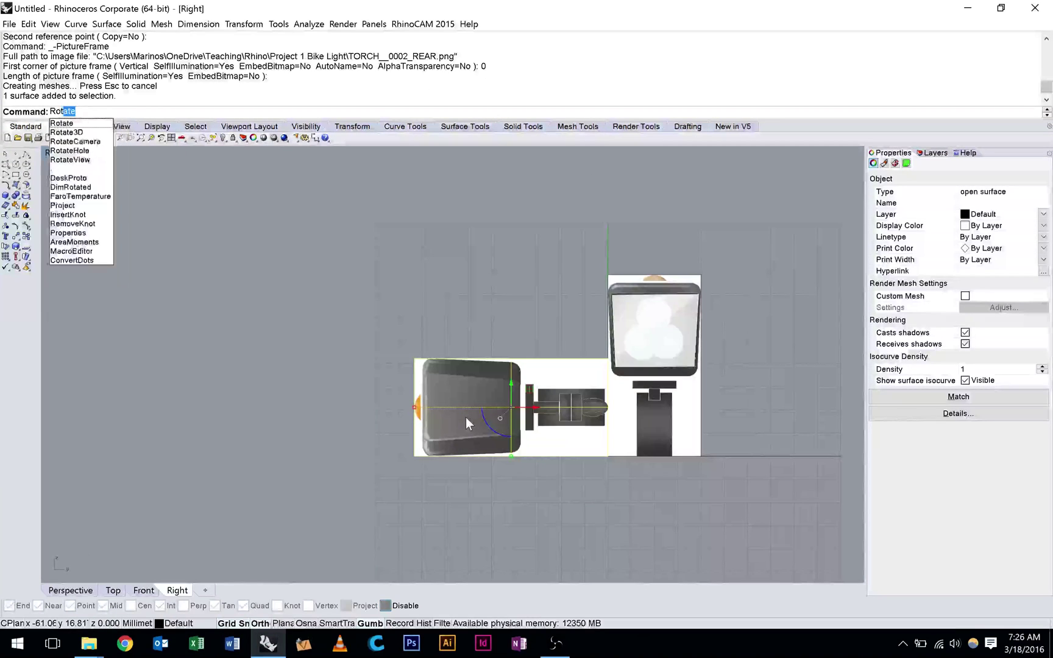
{"action": "key", "text": "Return"}
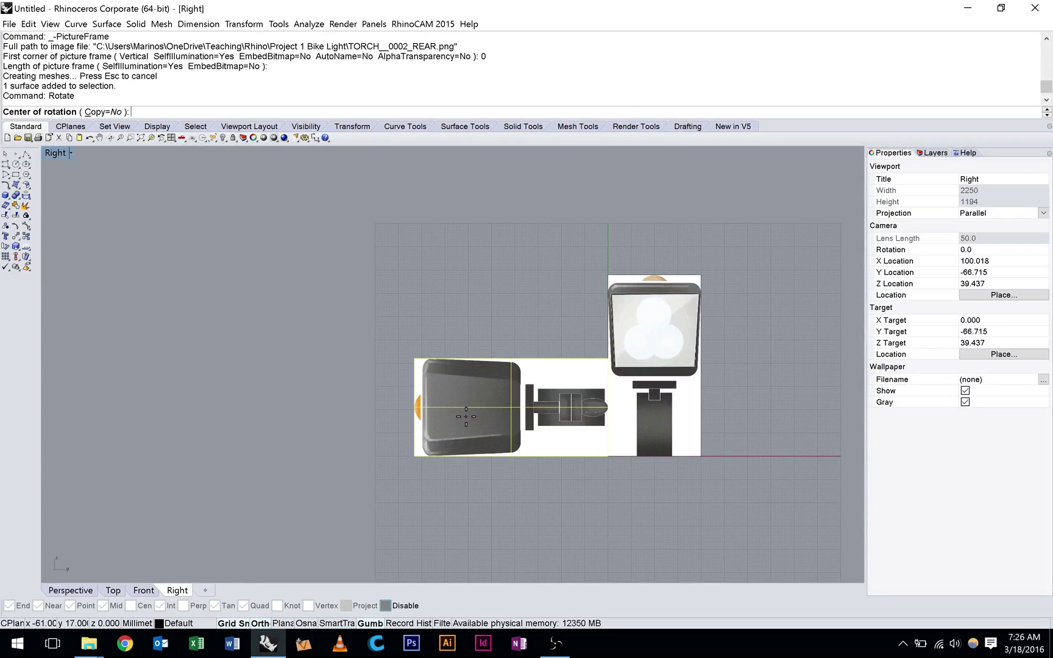
{"action": "type", "text": "0"}
{"action": "key", "text": "Return"}
{"action": "key", "text": "Return"}
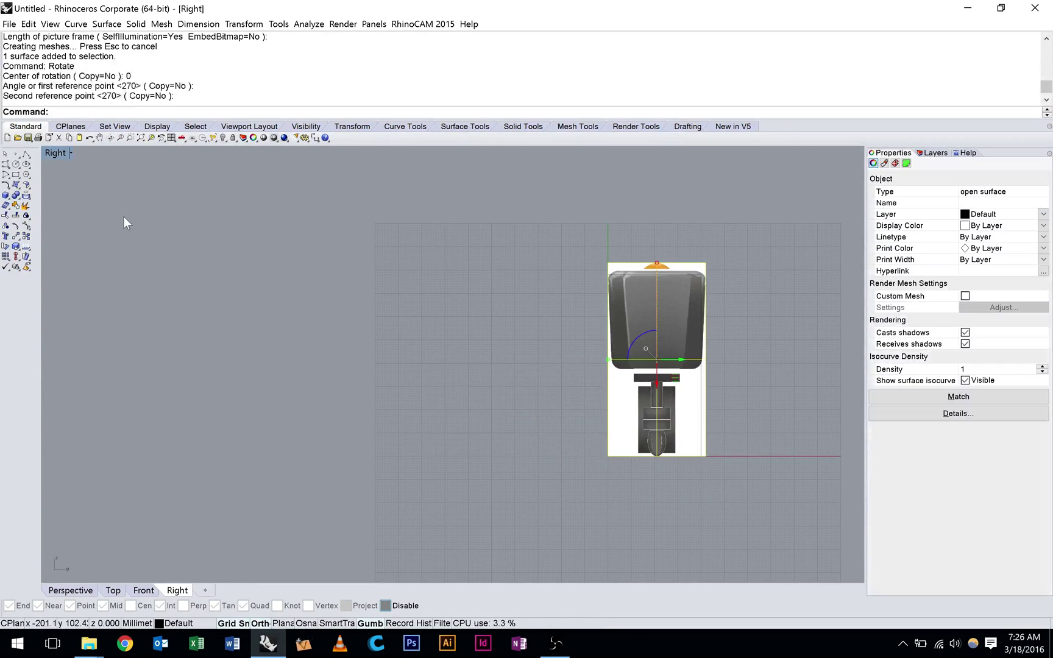
{"action": "double_click", "coordinate": [58, 152]}
{"action": "scroll", "coordinate": [610, 193], "scroll_direction": "up", "scroll_amount": 3}
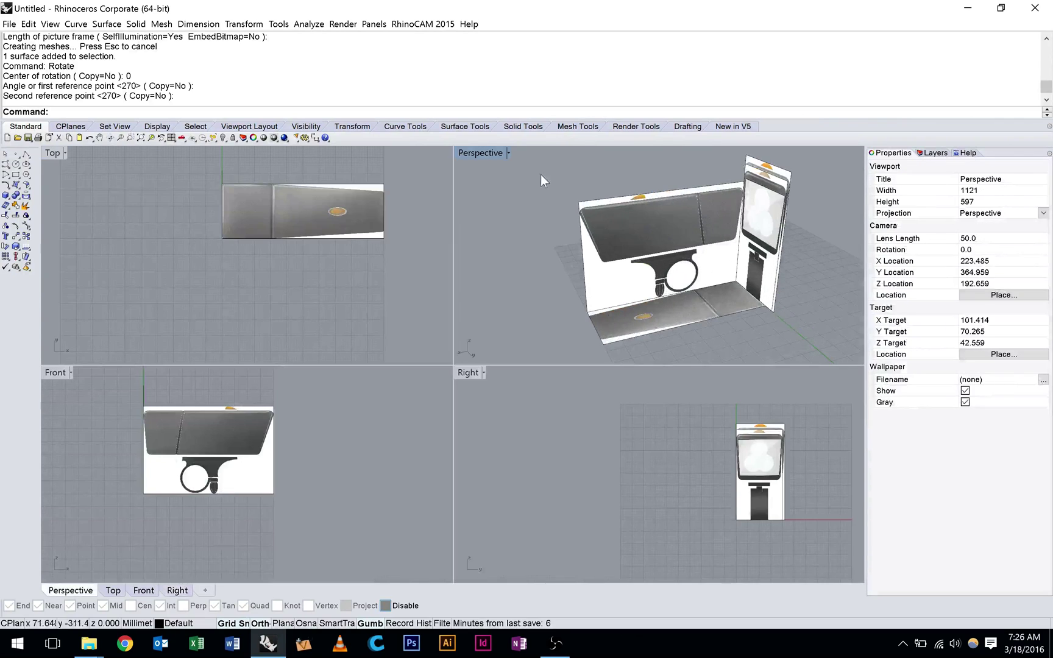
- Move the rear-view picture frame about 100 mm along X to the far end of the side view in a maximized Perspective viewport
{"action": "double_click", "coordinate": [473, 153]}
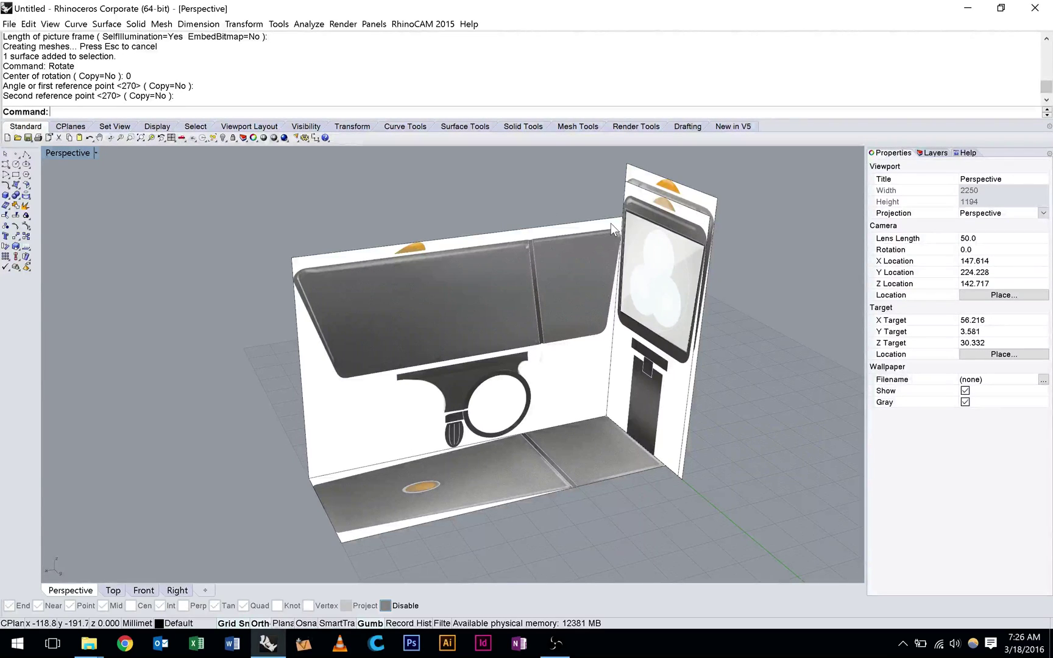
{"action": "left_click", "coordinate": [647, 178]}
{"action": "left_click_drag", "start_coordinate": [630, 327], "coordinate": [286, 369]}
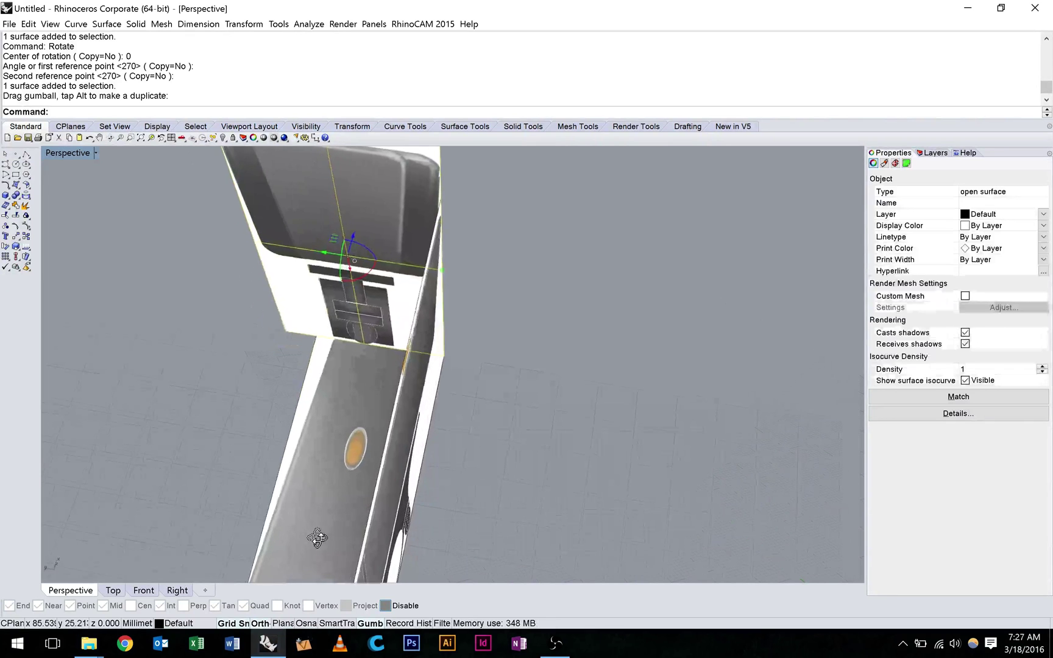
{"action": "right_click_drag", "start_coordinate": [318, 538], "coordinate": [485, 487]}
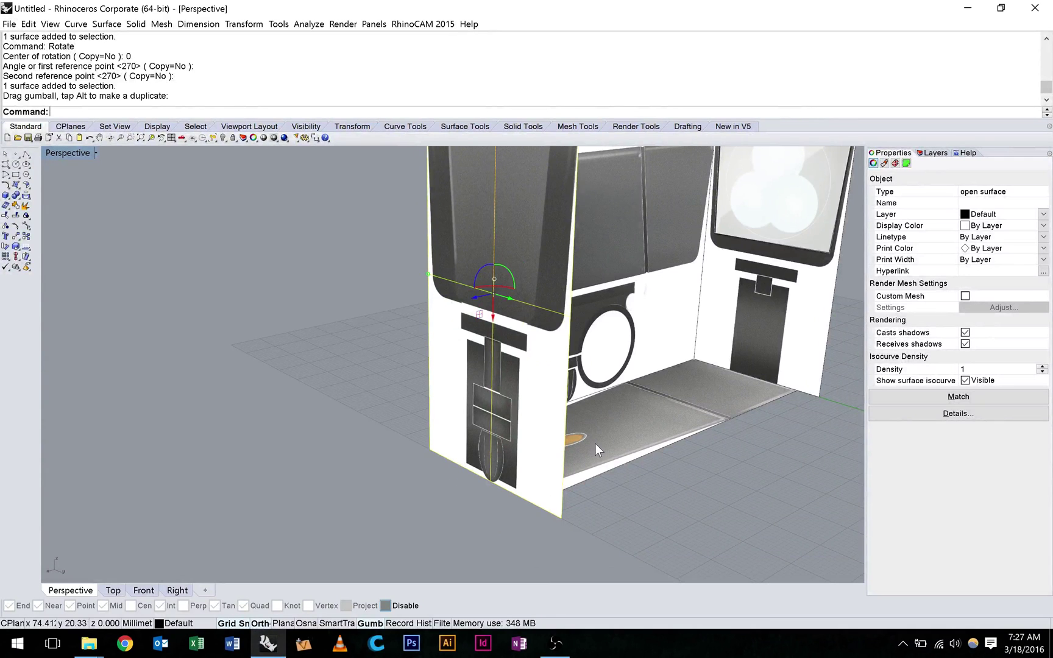
{"action": "scroll", "coordinate": [595, 443], "scroll_direction": "down", "scroll_amount": 3}
{"action": "scroll", "coordinate": [666, 417], "scroll_direction": "up", "scroll_amount": 6}
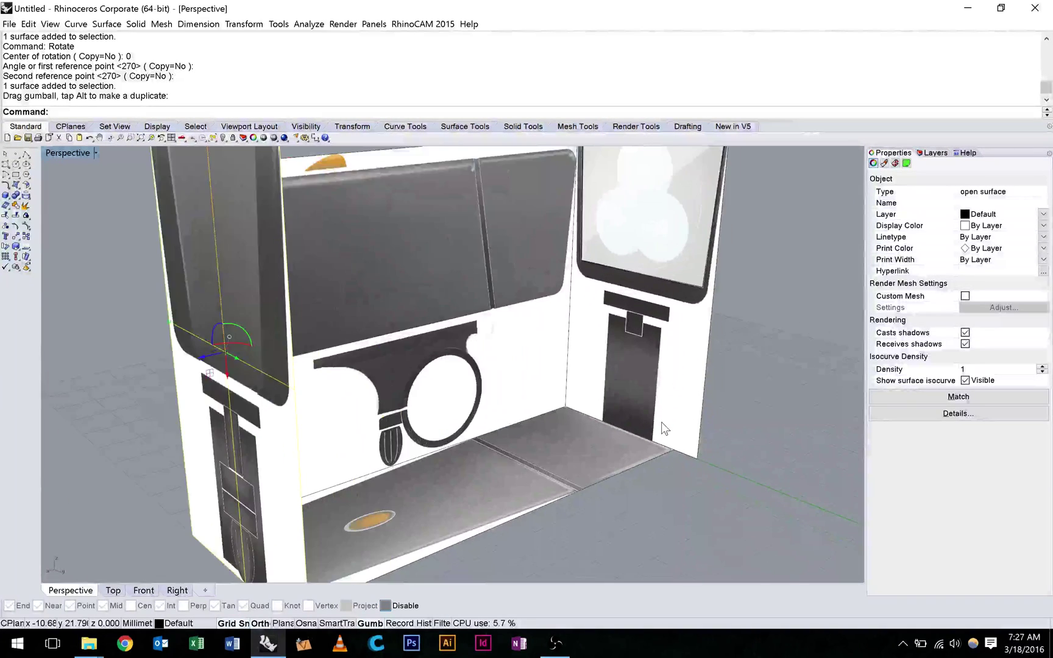
{"action": "scroll", "coordinate": [653, 403], "scroll_direction": "up", "scroll_amount": 2}
{"action": "scroll", "coordinate": [647, 390], "scroll_direction": "down", "scroll_amount": 4}
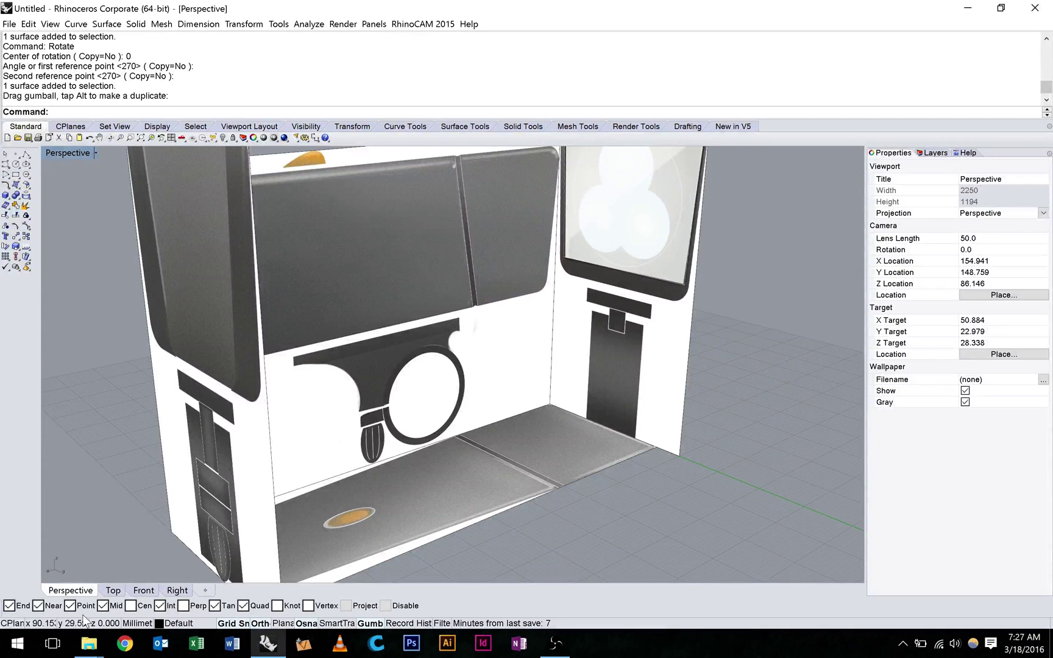
- With object snaps enabled, scale the front-view picture frame from its origin corner so its base matches the width of the top-view frame
{"action": "left_click", "coordinate": [590, 395]}
{"action": "type", "text": "Scale"}
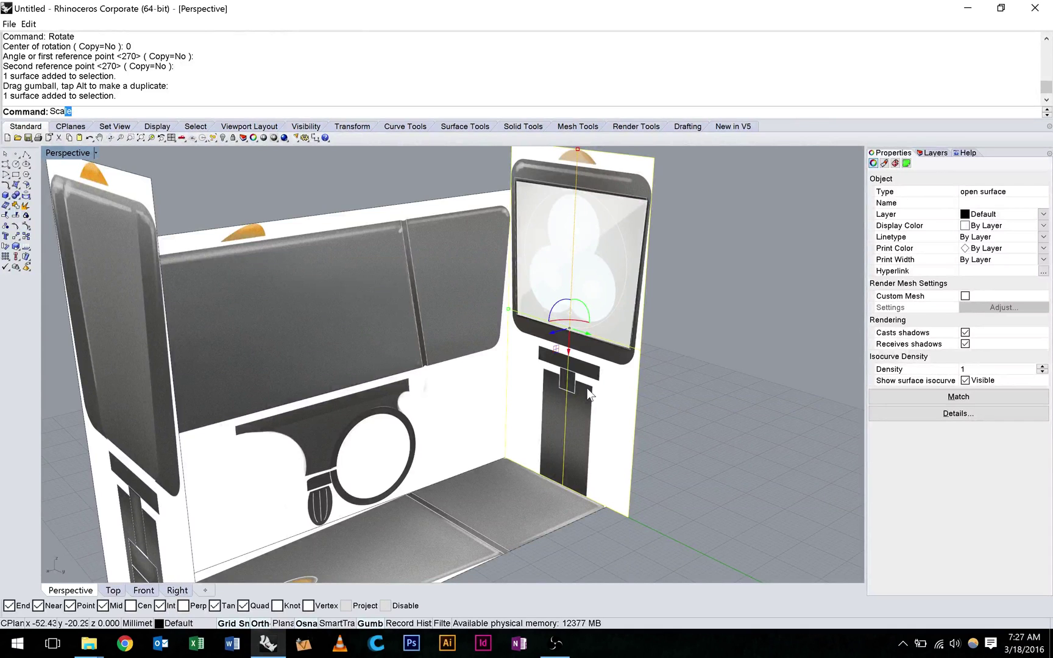
{"action": "key", "text": "Return"}
{"action": "right_click_drag", "start_coordinate": [501, 454], "coordinate": [367, 441]}
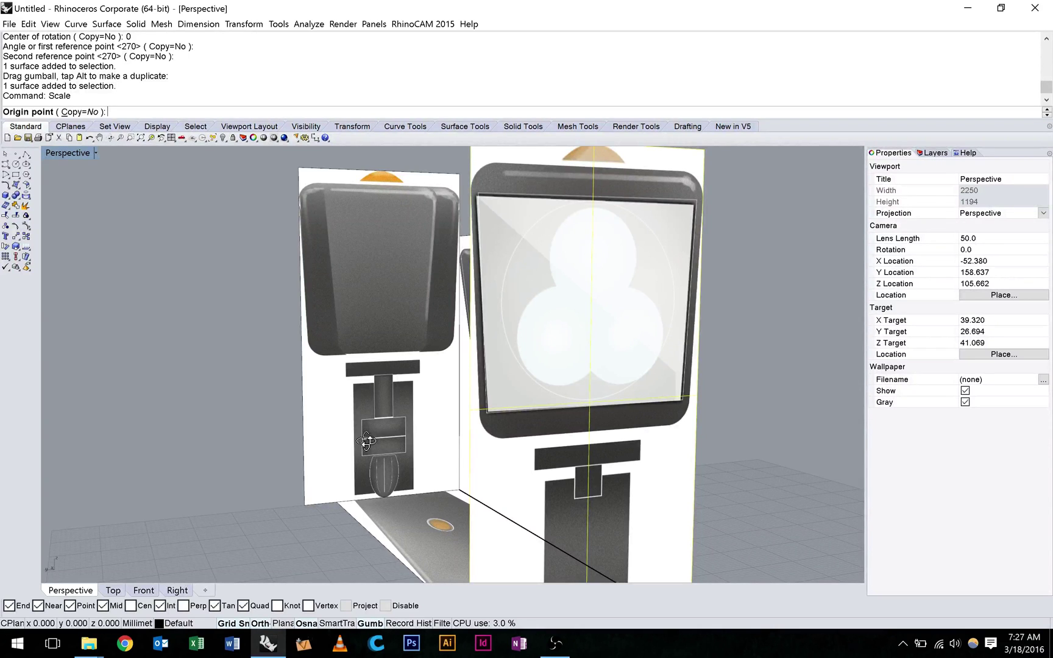
{"action": "right_click_drag", "start_coordinate": [367, 441], "coordinate": [615, 478]}
{"action": "type", "text": "00"}
{"action": "key", "text": "Return"}
{"action": "scroll", "coordinate": [646, 502], "scroll_direction": "up", "scroll_amount": 6}
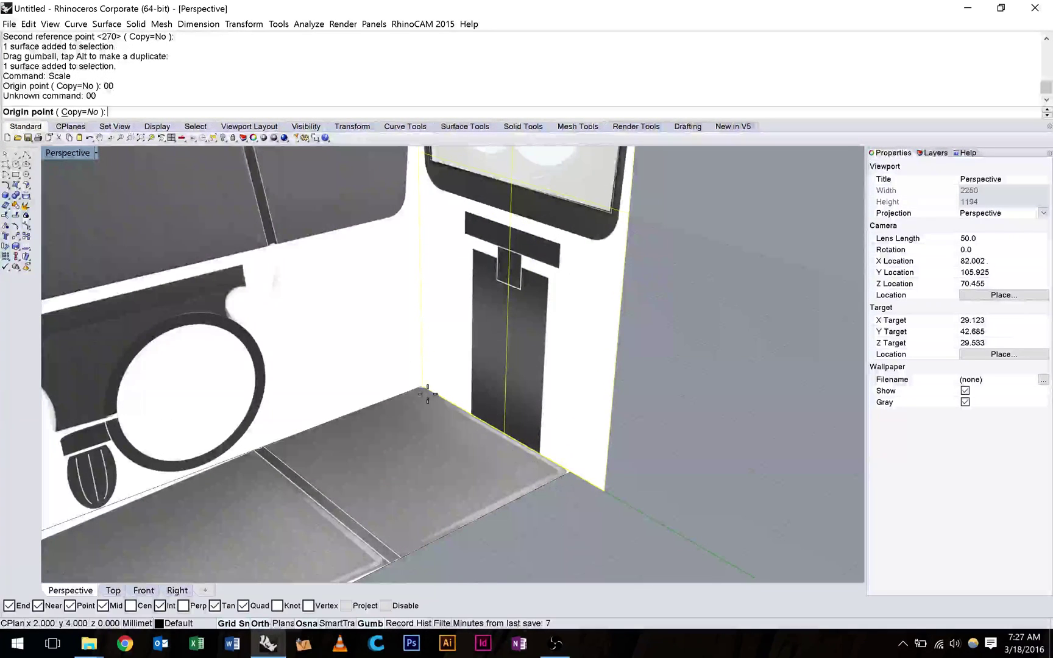
{"action": "left_click", "coordinate": [421, 382]}
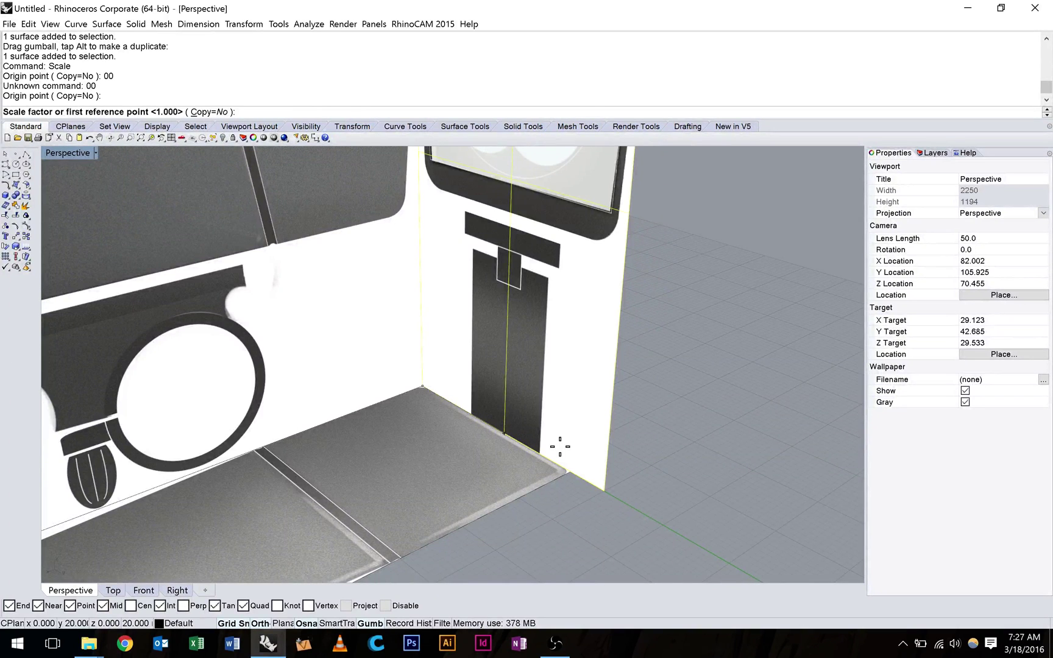
{"action": "scroll", "coordinate": [597, 487], "scroll_direction": "up", "scroll_amount": 3}
{"action": "left_click", "coordinate": [601, 486]}
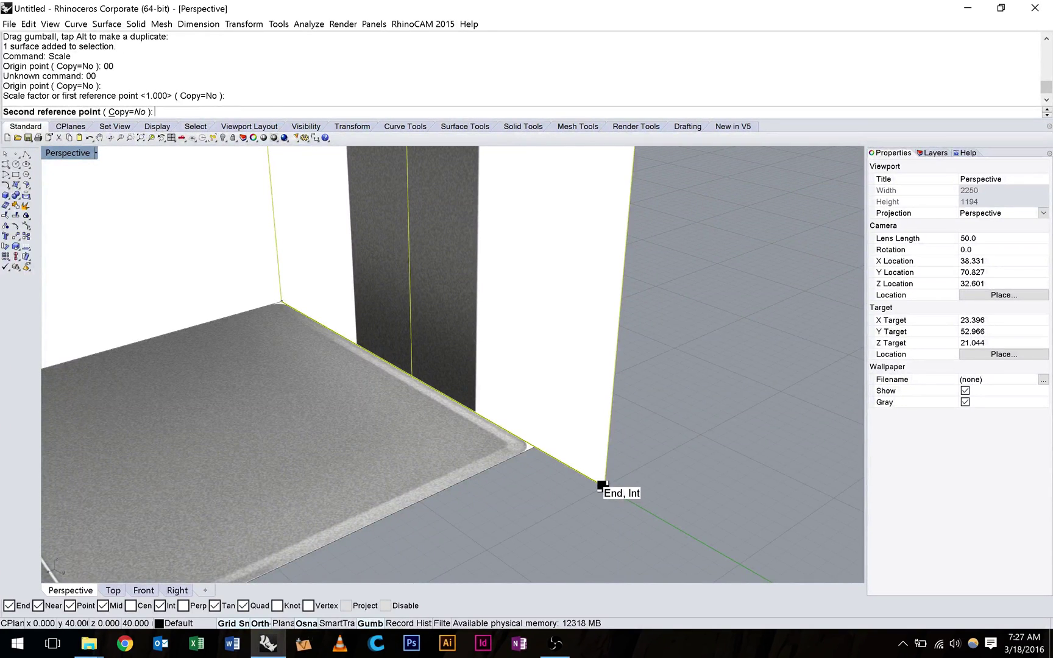
{"action": "scroll", "coordinate": [602, 486], "scroll_direction": "down", "scroll_amount": 3}
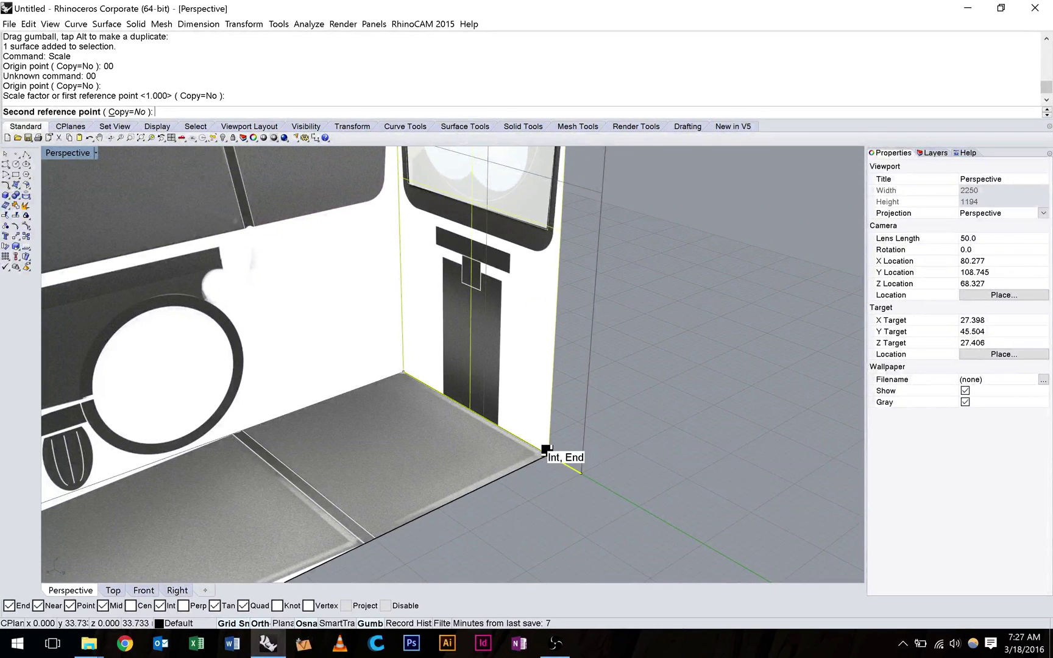
{"action": "left_click", "coordinate": [546, 450]}
- Scale the rear-view picture frame from its bottom corner at the side view so its base matches the top-view frame's width
{"action": "scroll", "coordinate": [546, 450], "scroll_direction": "down", "scroll_amount": 7}
{"action": "right_click_drag", "start_coordinate": [701, 436], "coordinate": [677, 459]}
{"action": "scroll", "coordinate": [436, 359], "scroll_direction": "up", "scroll_amount": 6}
{"action": "left_click", "coordinate": [449, 341]}
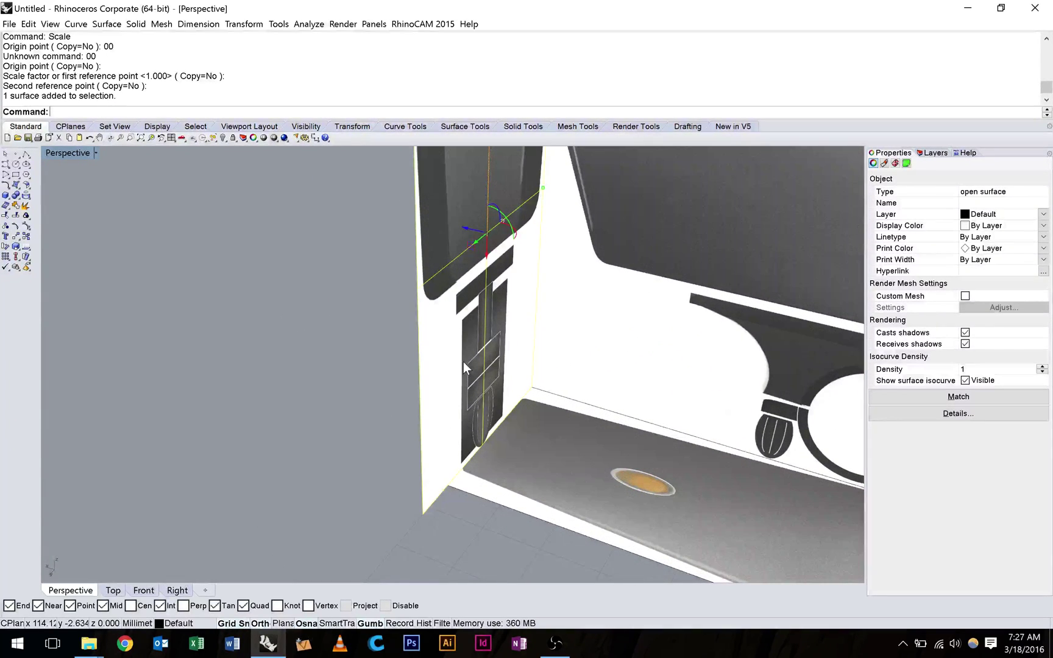
{"action": "key", "text": "Return"}
{"action": "right_click_drag", "start_coordinate": [463, 361], "coordinate": [667, 373]}
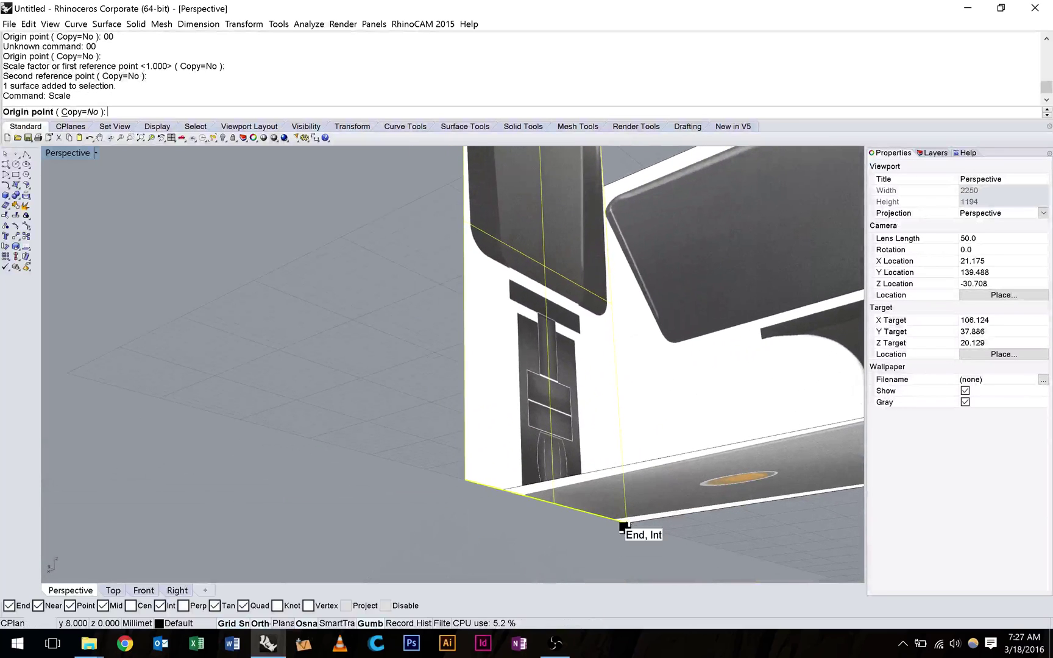
{"action": "left_click", "coordinate": [623, 522]}
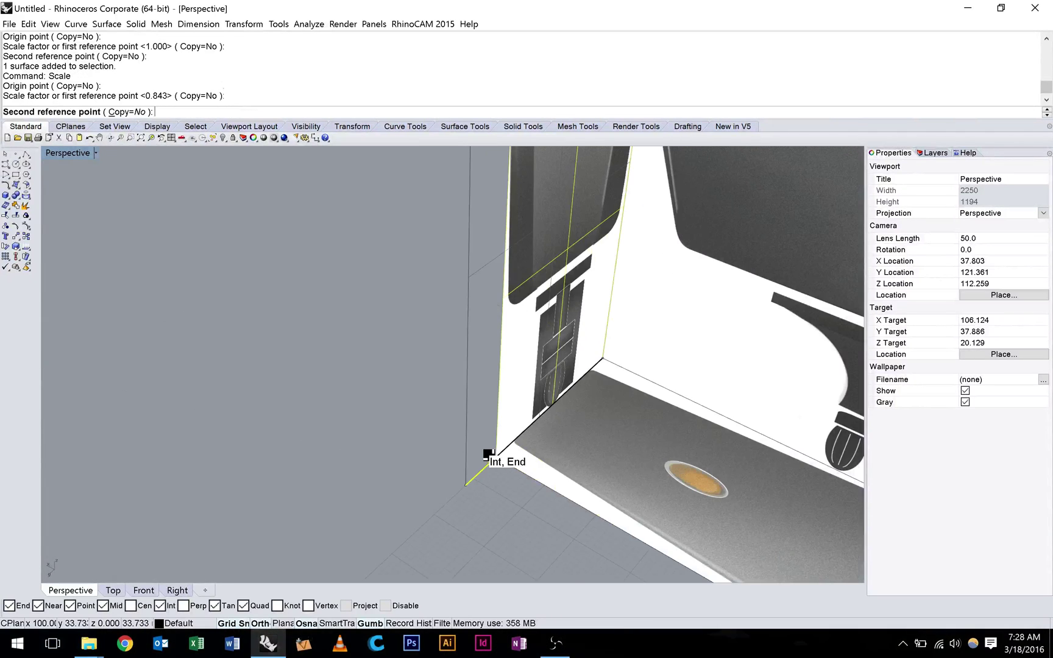
{"action": "left_click", "coordinate": [490, 455]}
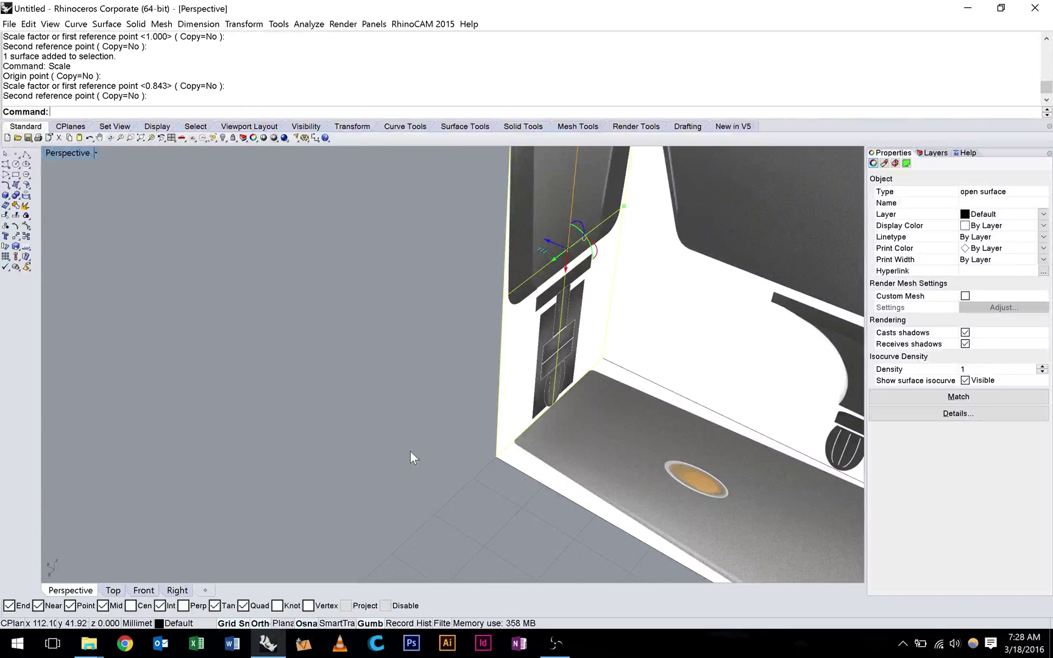
{"action": "left_click", "coordinate": [411, 451]}
- Move the side-view picture frame along Y by about 33 mm to the opposite long edge of the top-view frame
{"action": "scroll", "coordinate": [411, 451], "scroll_direction": "down", "scroll_amount": 9}
{"action": "right_click_drag", "start_coordinate": [556, 423], "coordinate": [337, 389]}
{"action": "scroll", "coordinate": [340, 387], "scroll_direction": "down", "scroll_amount": 7}
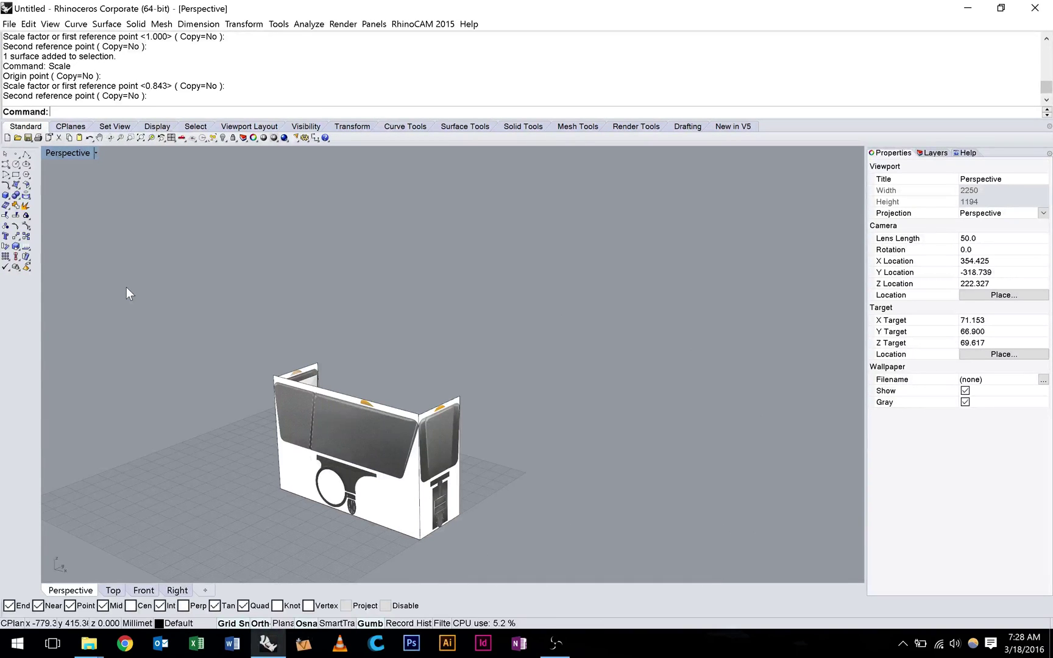
{"action": "right_click_drag", "start_coordinate": [126, 287], "coordinate": [528, 351]}
{"action": "scroll", "coordinate": [477, 381], "scroll_direction": "up", "scroll_amount": 4}
{"action": "left_click", "coordinate": [406, 423]}
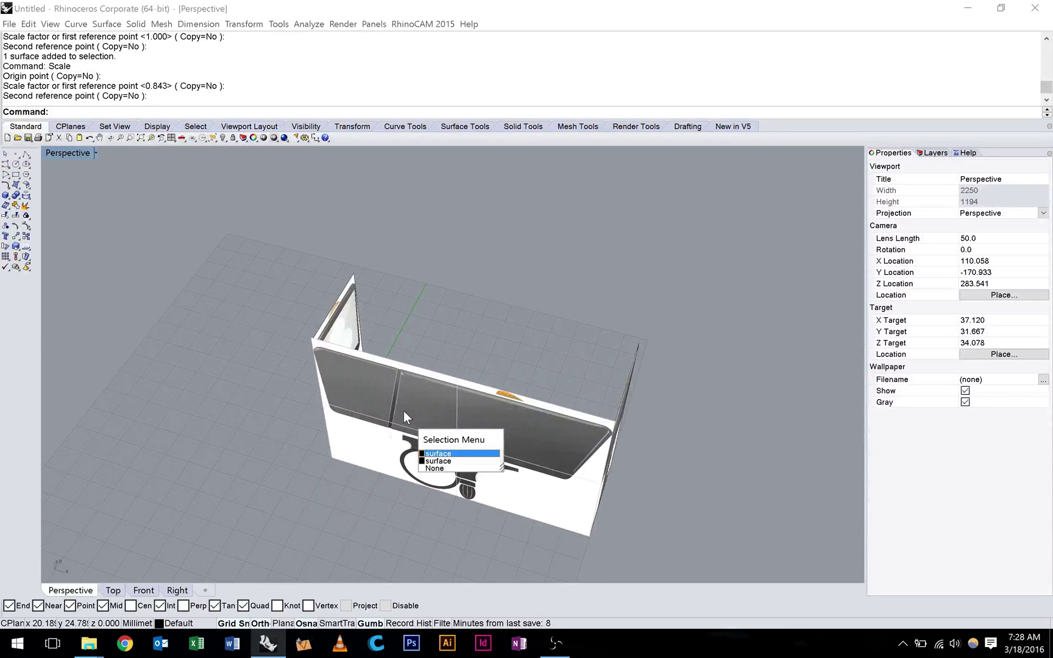
{"action": "left_click", "coordinate": [451, 453]}
{"action": "left_click_drag", "start_coordinate": [463, 427], "coordinate": [525, 369]}
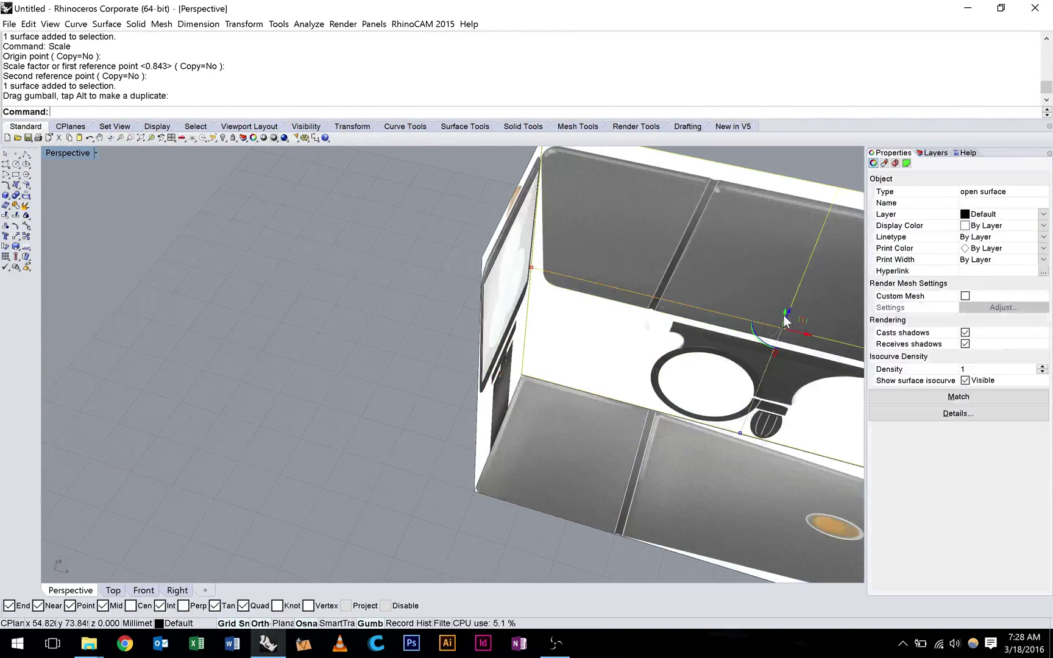
{"action": "left_click_drag", "start_coordinate": [786, 316], "coordinate": [785, 320]}
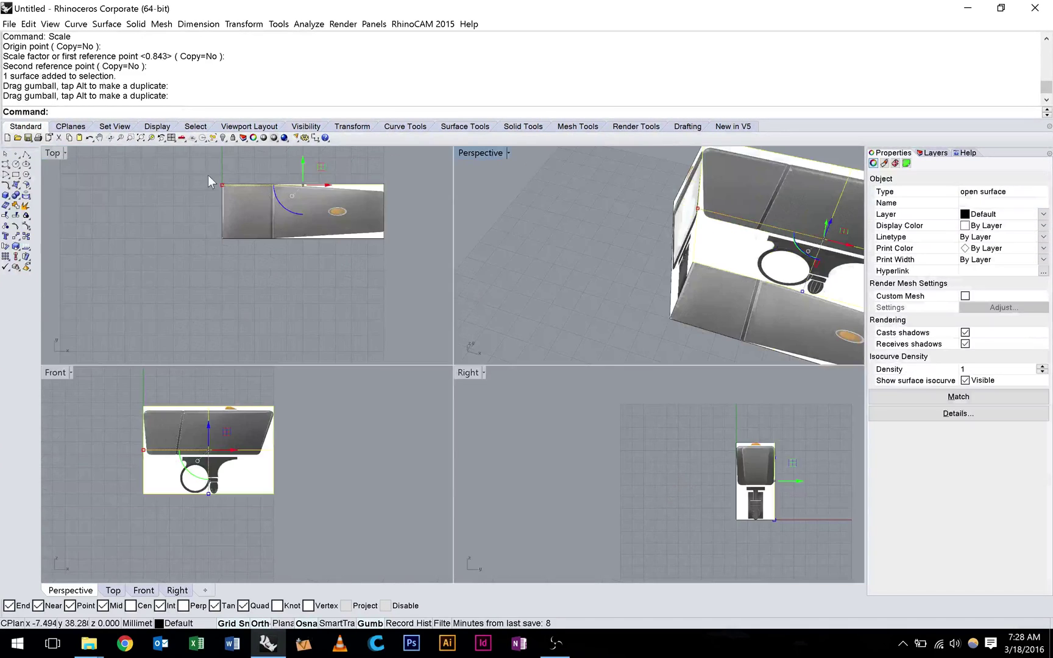
- Move the side-view picture frame from its bottom corner exactly onto the top-view frame's corner, and show all frames in a maximized Perspective viewport
{"action": "scroll", "coordinate": [220, 183], "scroll_direction": "up", "scroll_amount": 20}
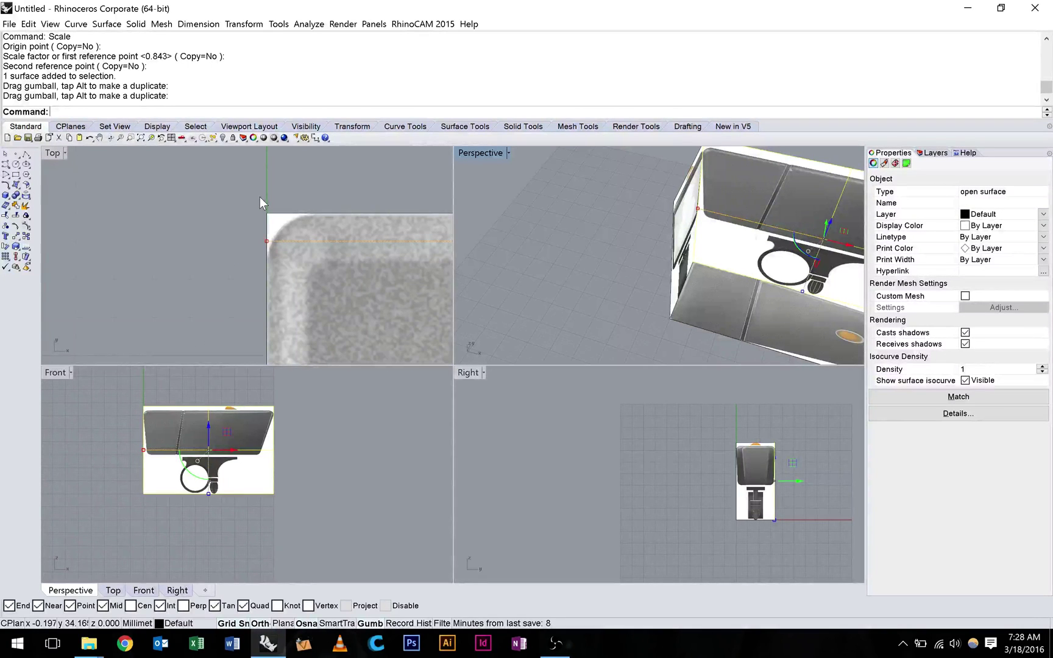
{"action": "type", "text": "m"}
{"action": "key", "text": "Return"}
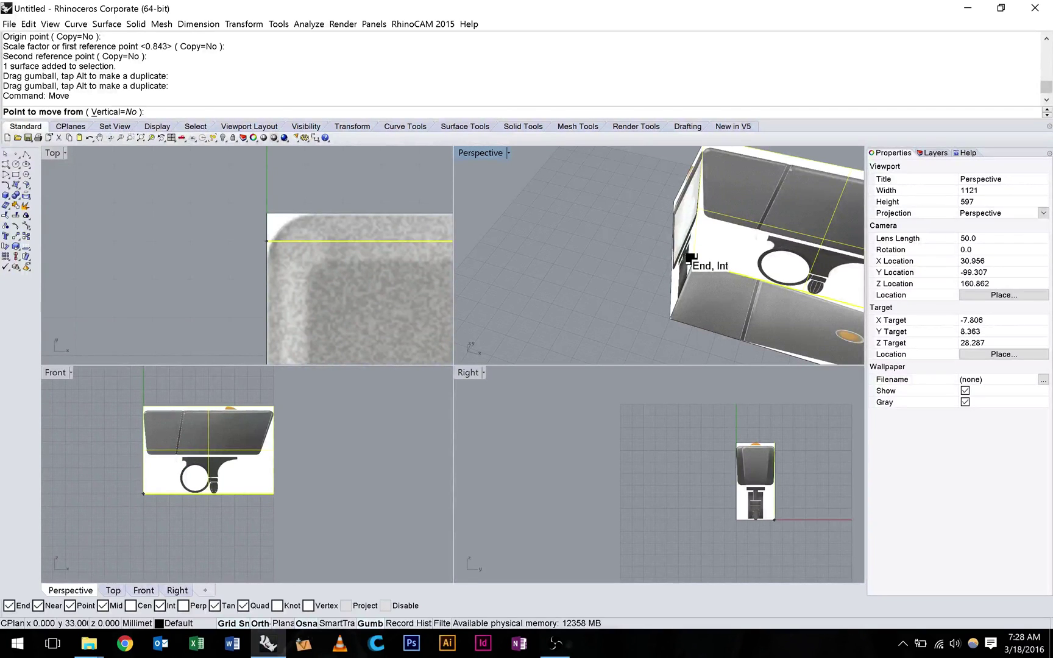
{"action": "left_click", "coordinate": [691, 259]}
{"action": "scroll", "coordinate": [688, 261], "scroll_direction": "up", "scroll_amount": 20}
{"action": "left_click", "coordinate": [668, 275]}
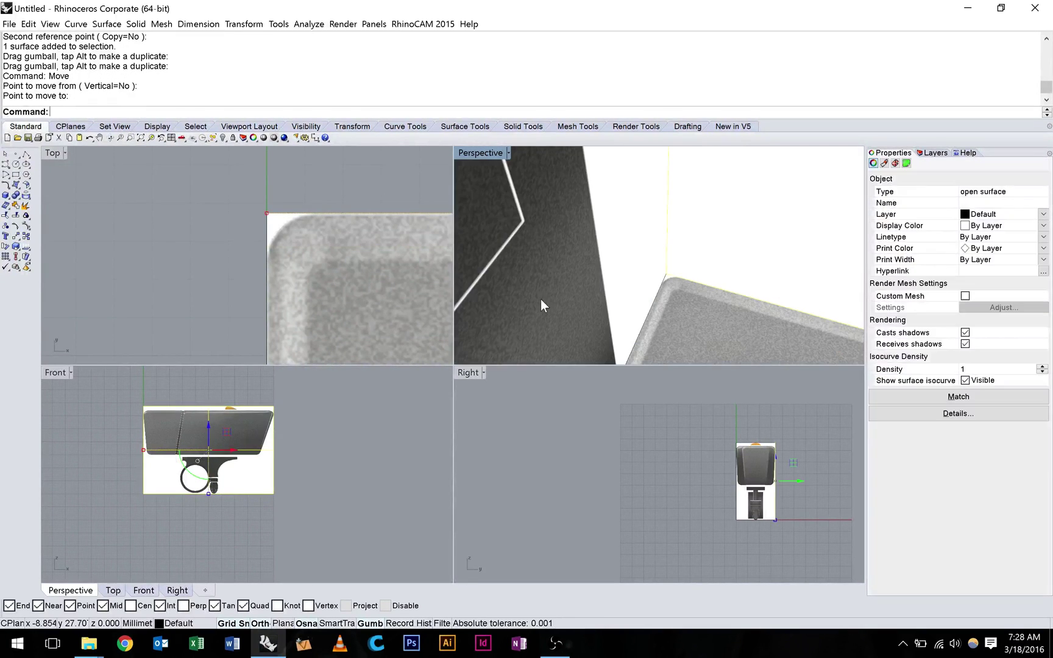
{"action": "scroll", "coordinate": [345, 211], "scroll_direction": "down", "scroll_amount": 15}
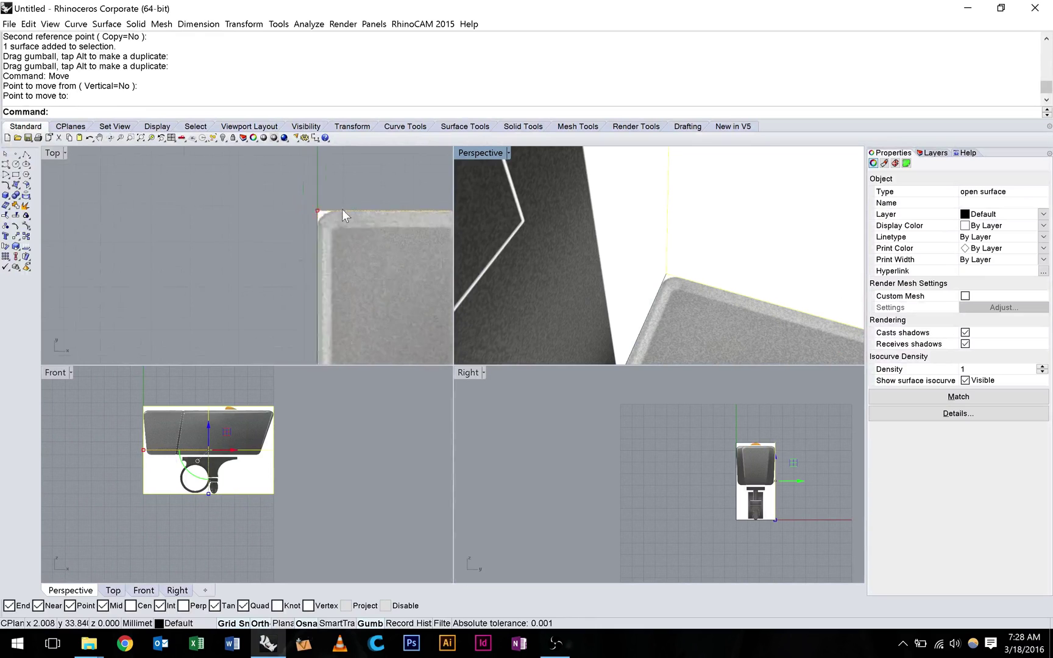
{"action": "scroll", "coordinate": [525, 242], "scroll_direction": "down", "scroll_amount": 15}
{"action": "left_click", "coordinate": [524, 242]}
{"action": "double_click", "coordinate": [485, 156]}
{"action": "right_click_drag", "start_coordinate": [389, 479], "coordinate": [456, 345]}
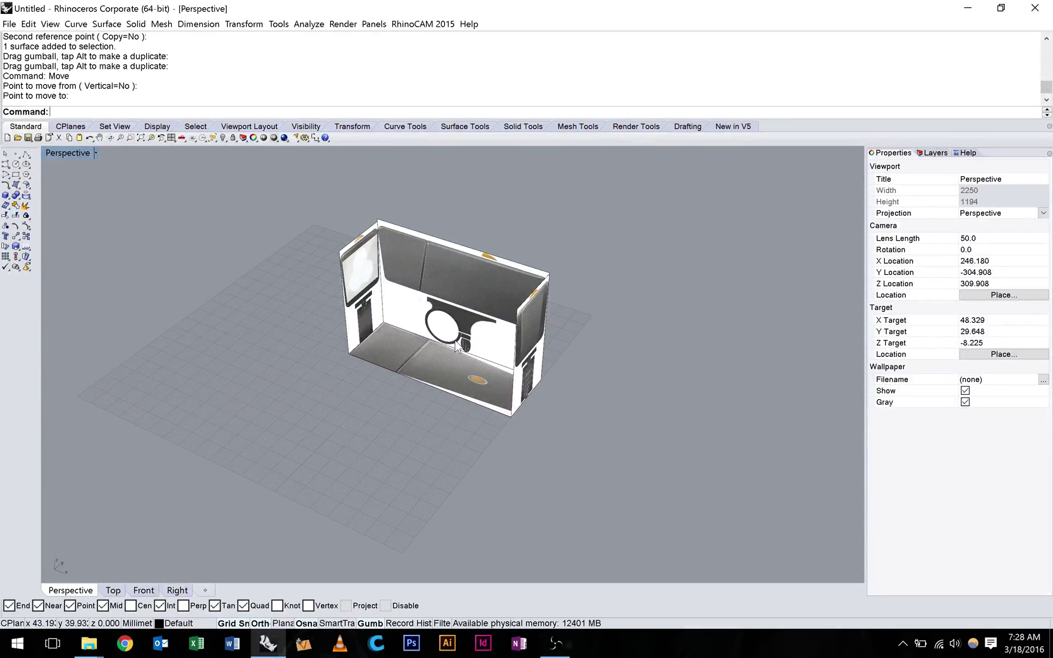
{"action": "right_click_drag", "start_coordinate": [457, 346], "coordinate": [459, 340]}
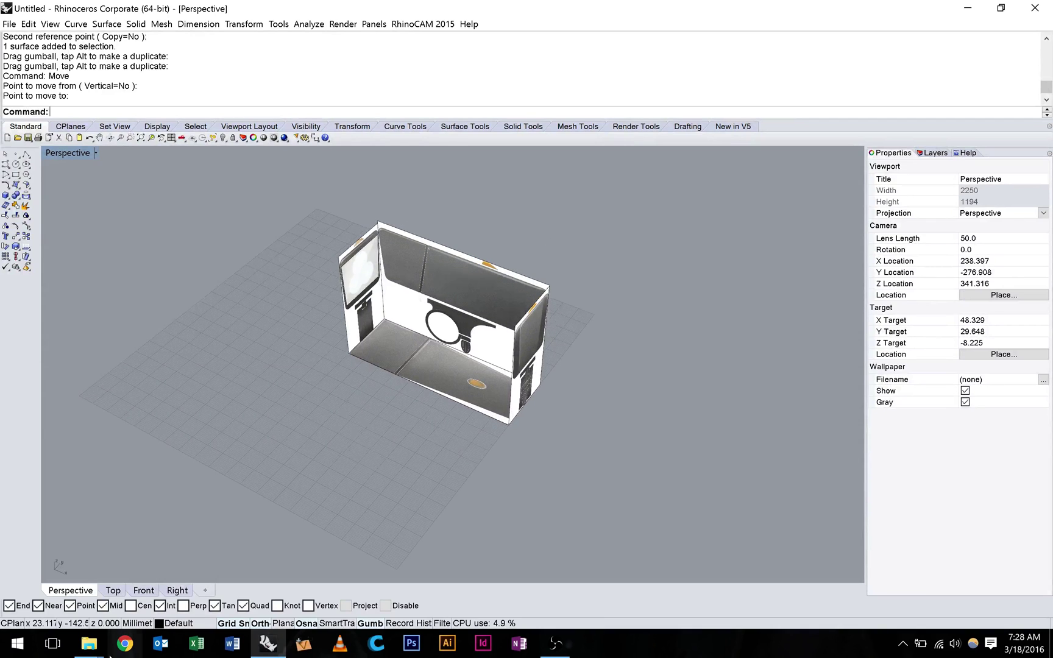
- Switch to File Explorer, open the DID10002 BikeLight Brief PDF from the Project Briefs folder, and find the dimensioned side and top views
{"action": "mouse_move", "coordinate": [94, 653]}
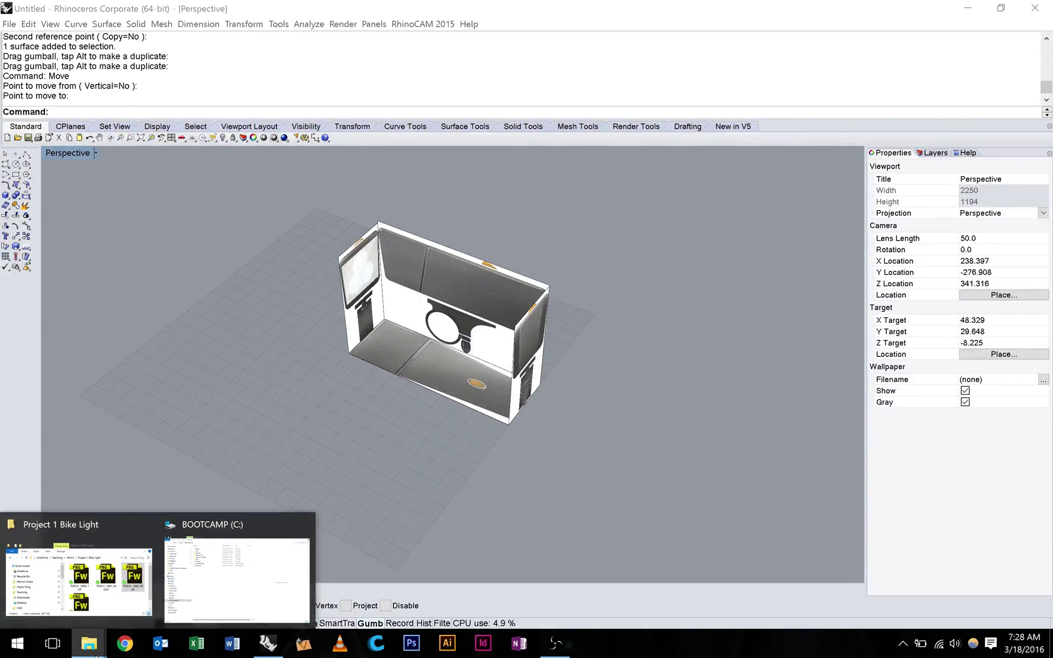
{"action": "left_click", "coordinate": [100, 585]}
{"action": "left_click", "coordinate": [390, 224]}
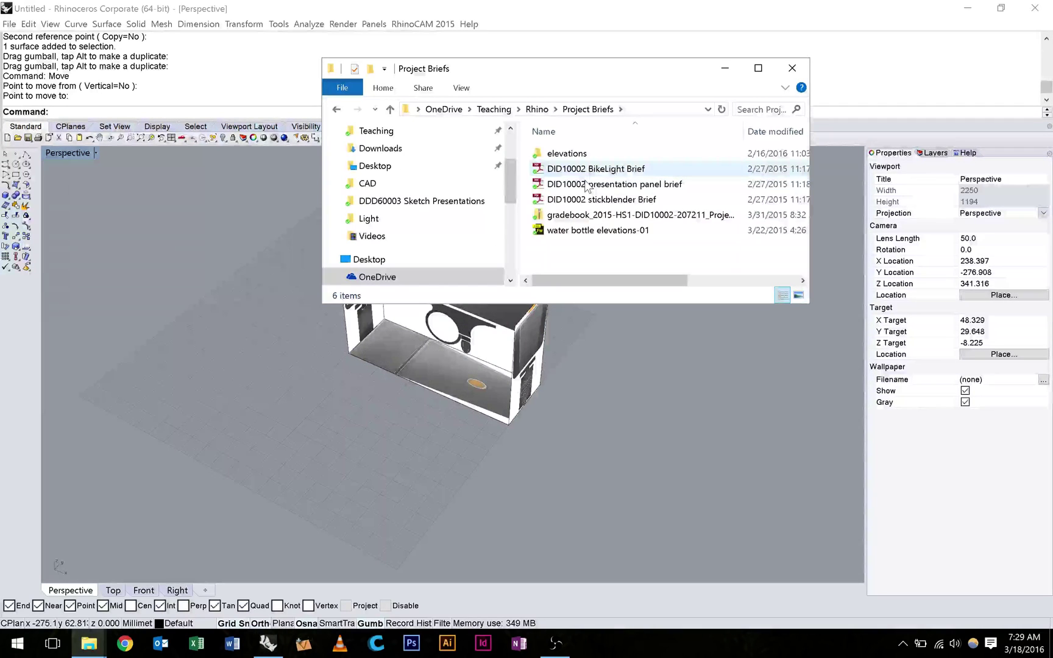
{"action": "double_click", "coordinate": [585, 172]}
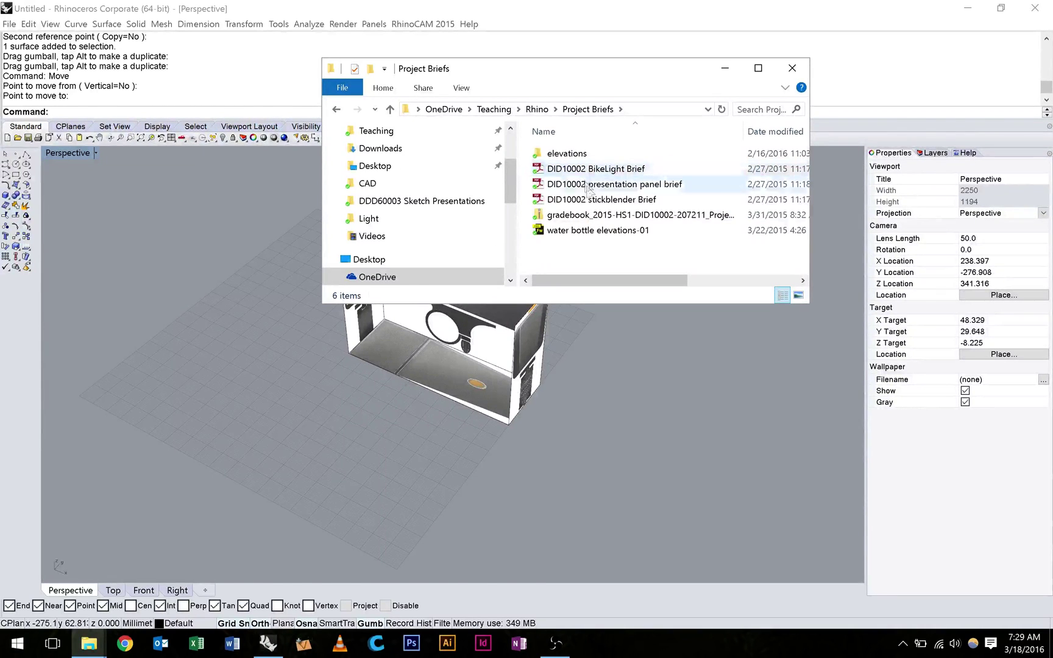
{"action": "scroll", "coordinate": [526, 359], "scroll_direction": "down", "scroll_amount": 2}
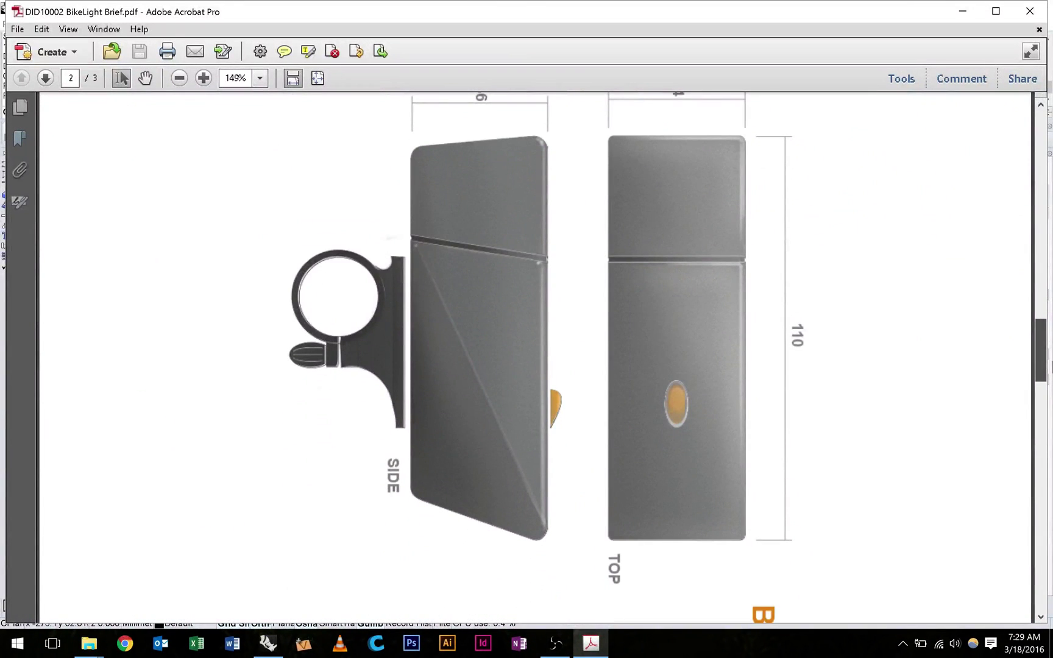
- Check the overall length in the brief's top view, return to Rhino, and show the top-view frame in the four-viewport layout
{"action": "scroll", "coordinate": [931, 313], "scroll_direction": "down", "scroll_amount": 1}
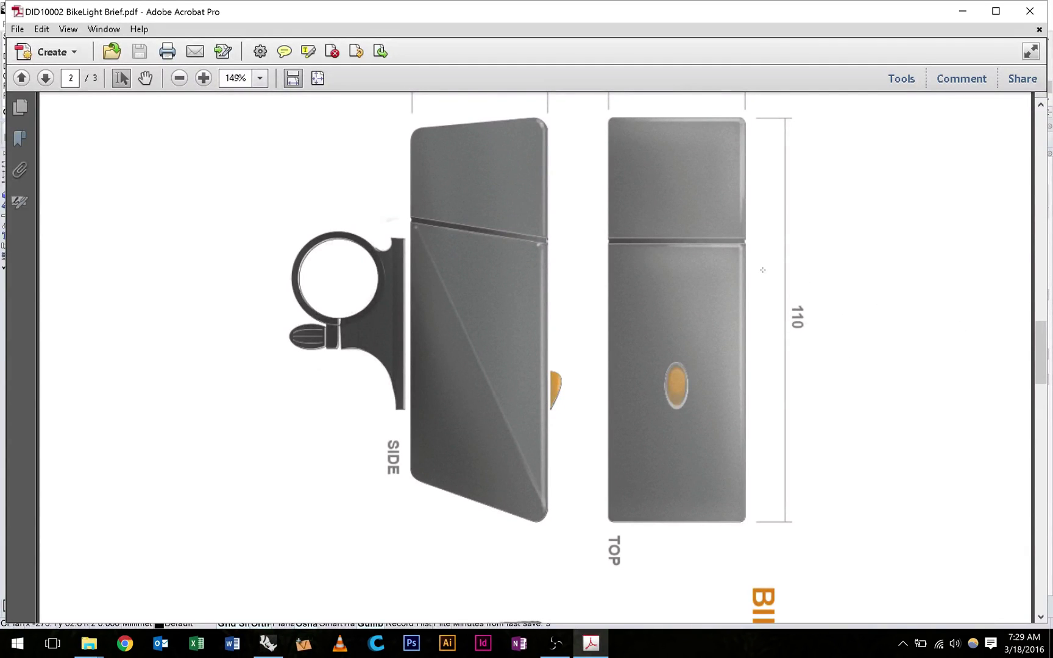
{"action": "left_click", "coordinate": [268, 643]}
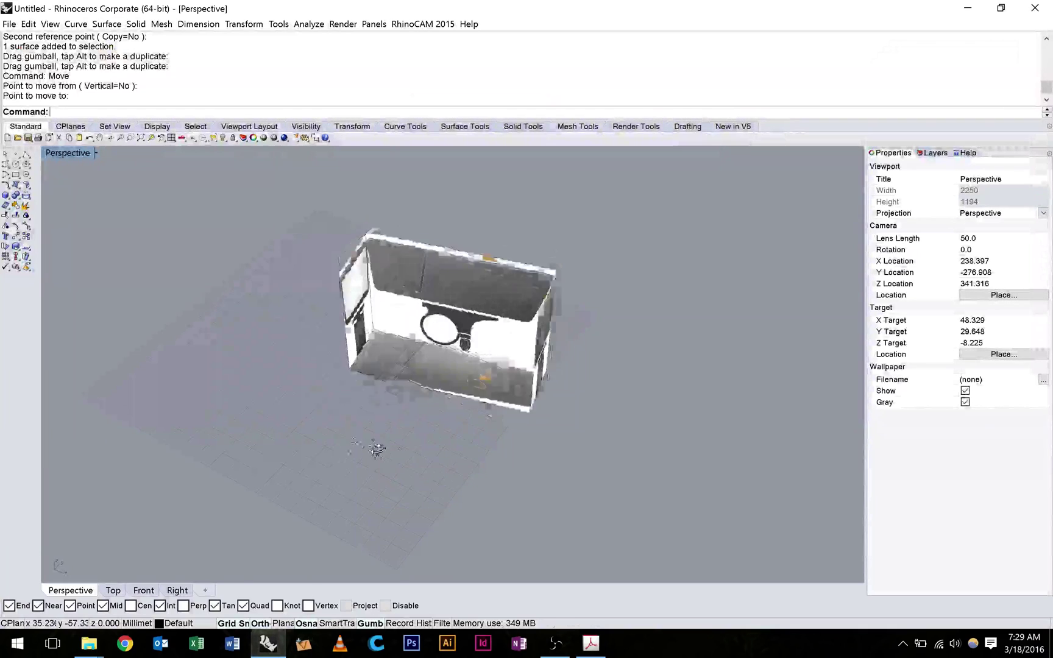
{"action": "double_click", "coordinate": [83, 157]}
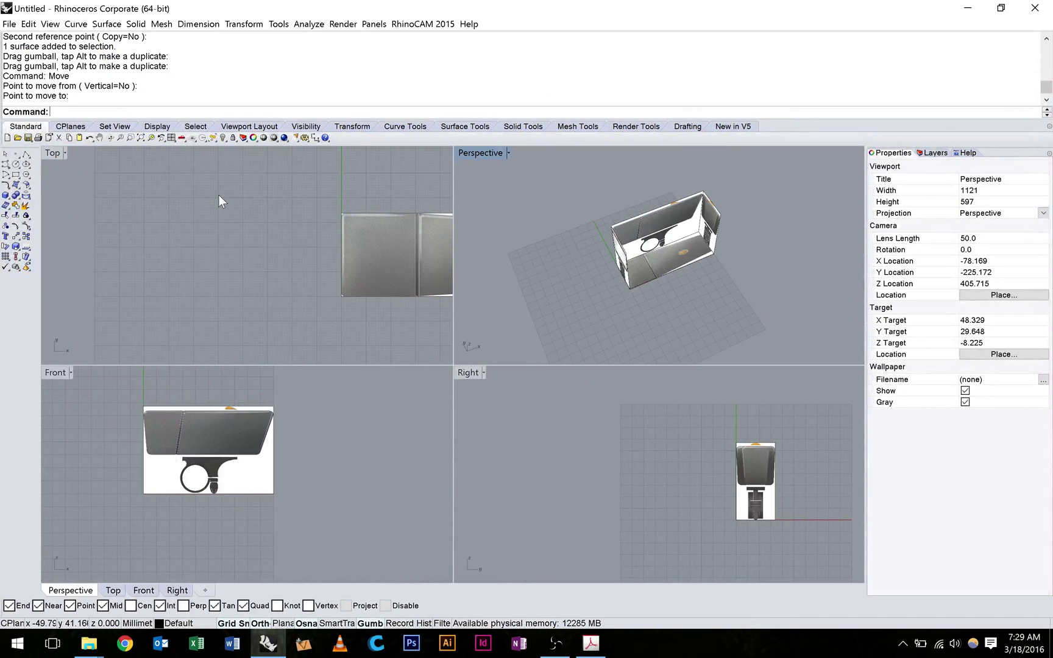
{"action": "right_click_drag", "start_coordinate": [218, 195], "coordinate": [59, 290]}
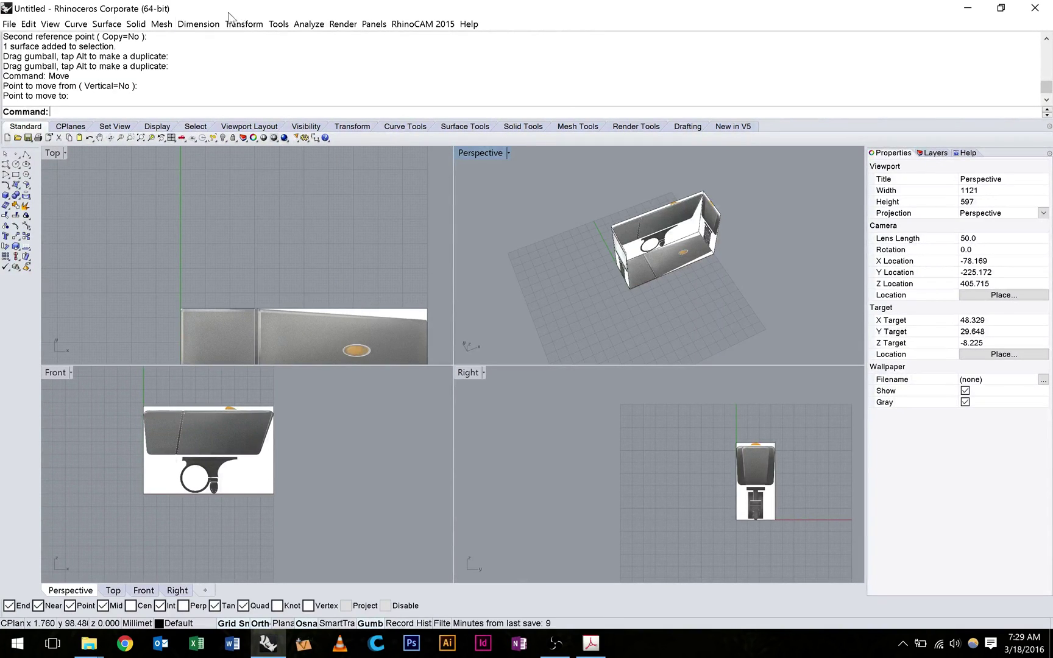
- Measure the top-view picture frame's long edge by placing a linear dimension just above it in the Top viewport
{"action": "left_click", "coordinate": [199, 24]}
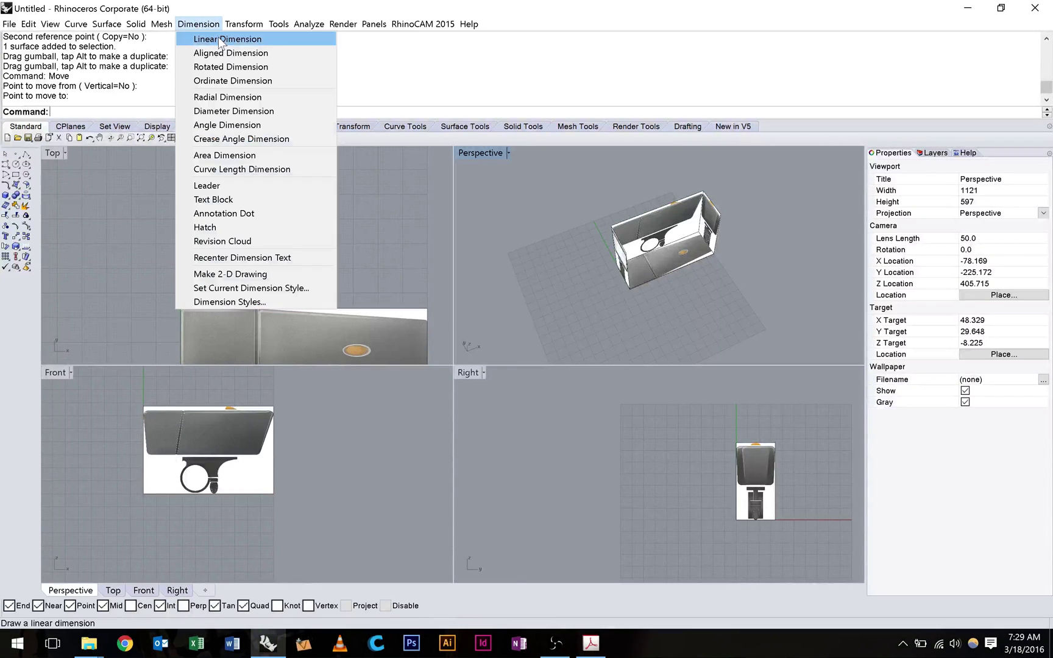
{"action": "left_click", "coordinate": [221, 37]}
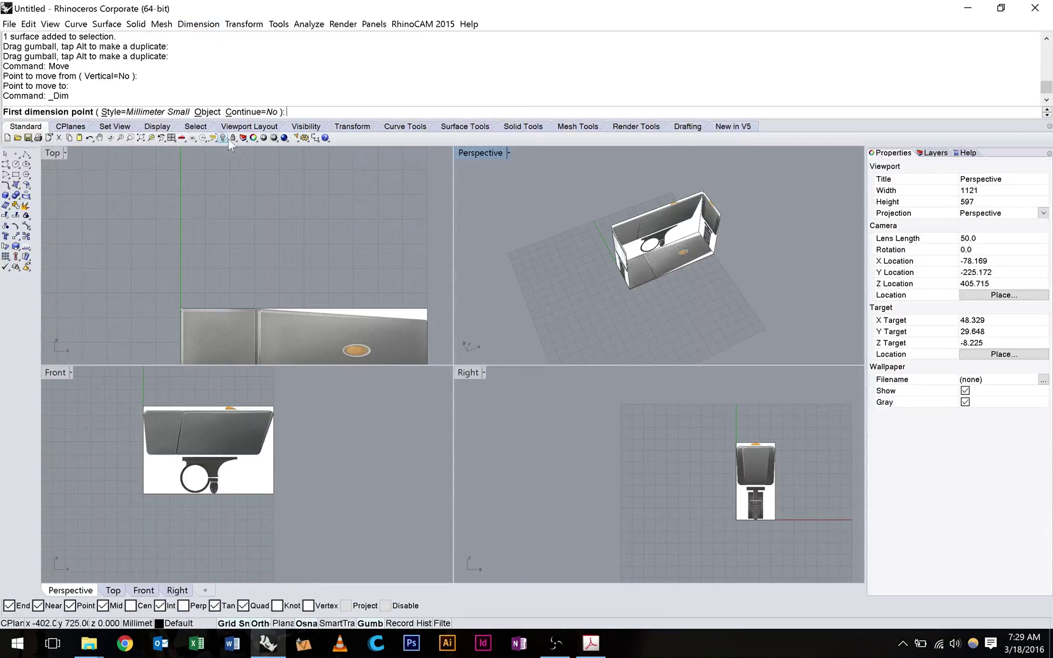
{"action": "left_click", "coordinate": [180, 306]}
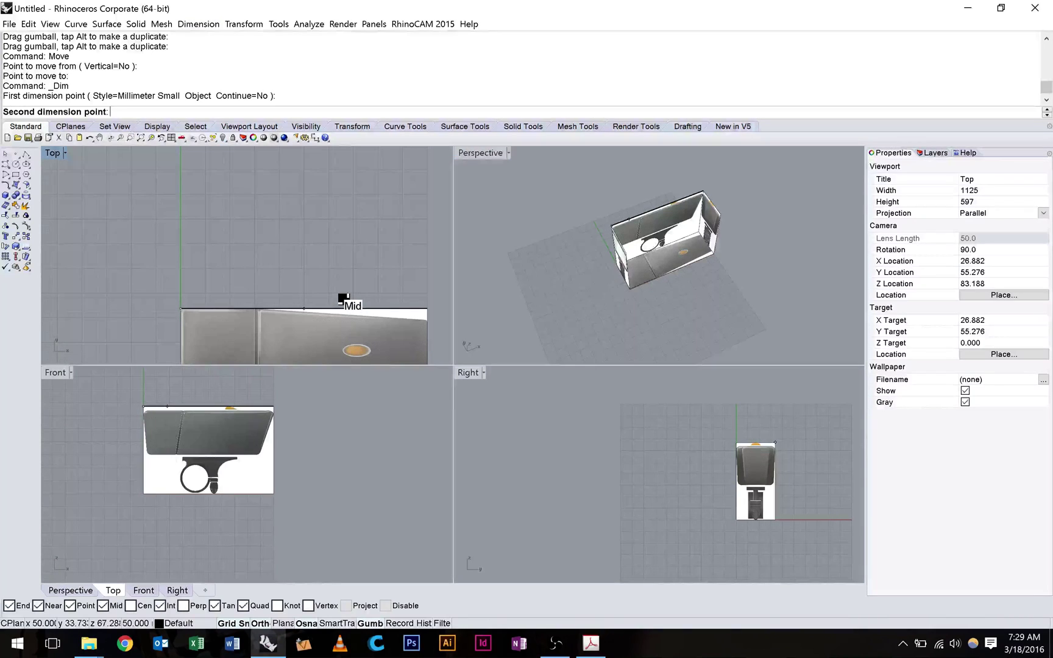
{"action": "left_click", "coordinate": [427, 308]}
{"action": "left_click", "coordinate": [311, 286]}
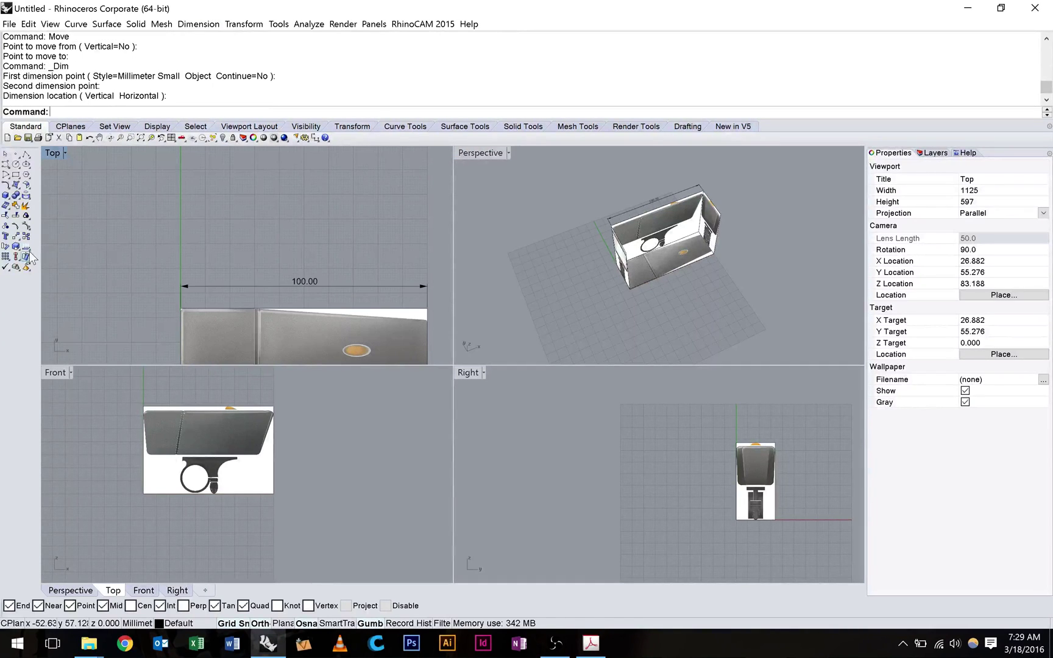
- Set the grid line count to 100 for all viewports, with minor lines every 1.0 mm and major lines every 10
{"action": "double_click", "coordinate": [51, 154]}
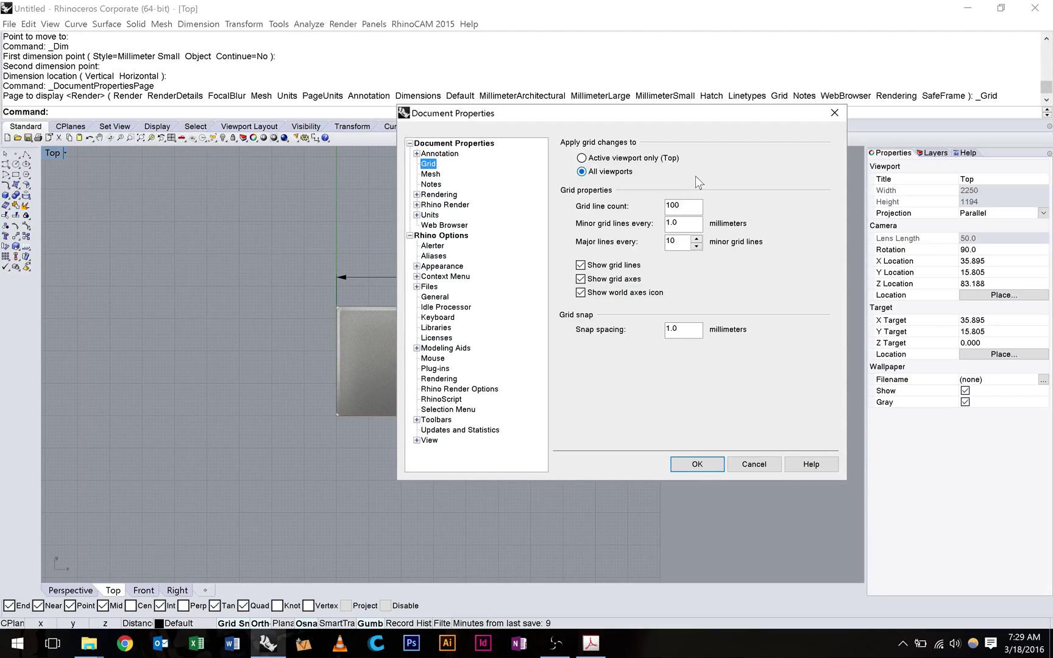
{"action": "left_click", "coordinate": [713, 462]}
{"action": "scroll", "coordinate": [707, 327], "scroll_direction": "down", "scroll_amount": 3}
{"action": "scroll", "coordinate": [568, 340], "scroll_direction": "up", "scroll_amount": 5}
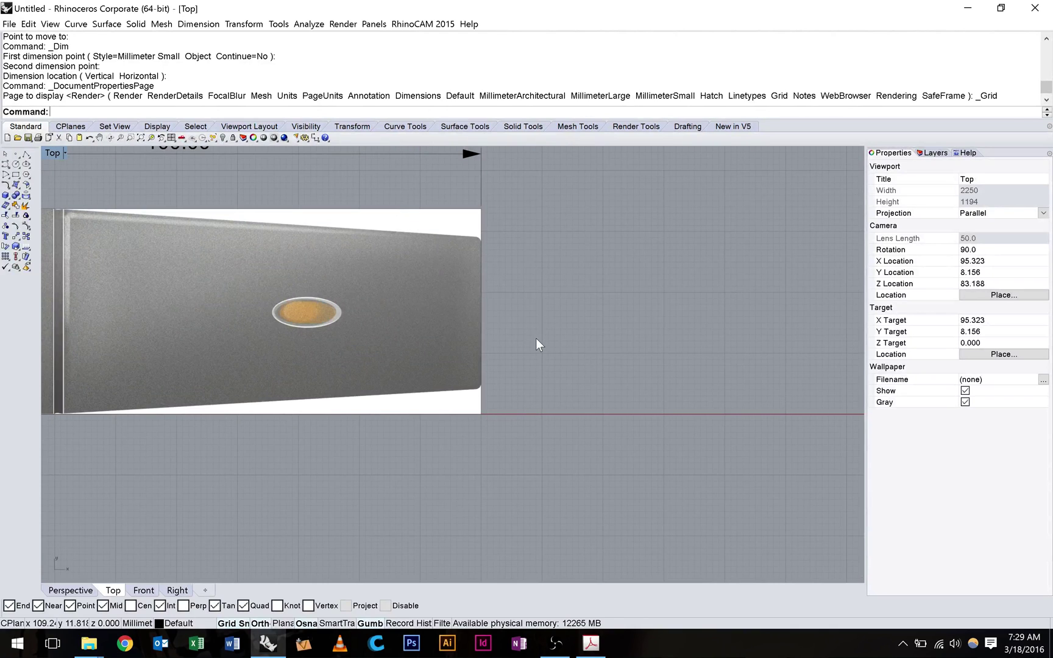
- Delete the linear dimension above the top-view picture frame
{"action": "scroll", "coordinate": [536, 338], "scroll_direction": "down", "scroll_amount": 3}
{"action": "left_click", "coordinate": [471, 194]}
{"action": "key", "text": "Delete"}
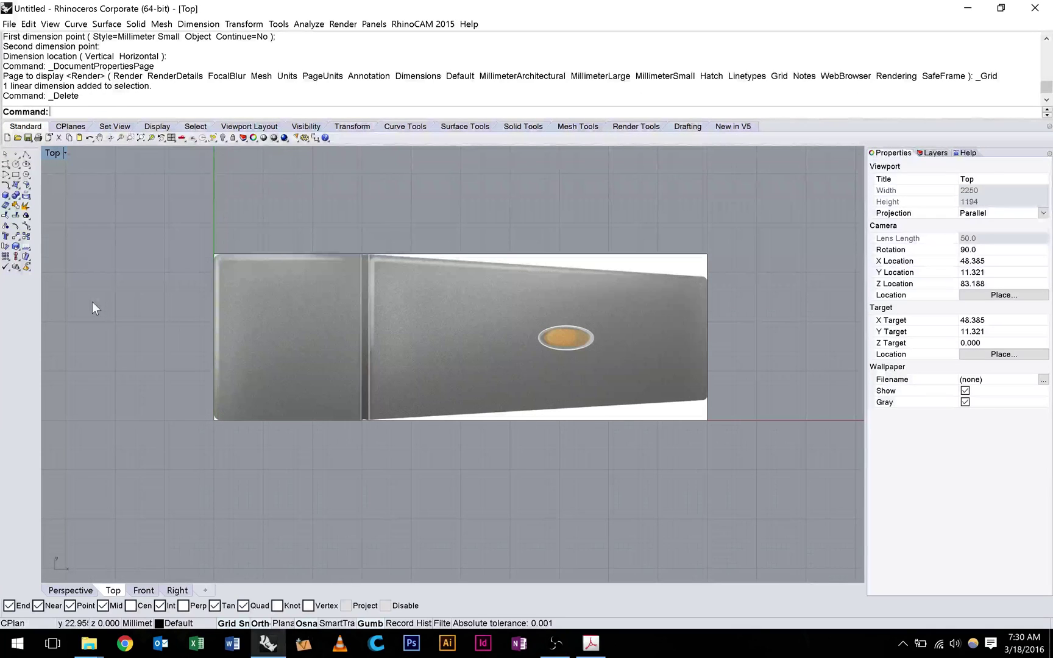
- Scale all four picture frames together from origin 0, using the top-view frame's far corner as reference, to a length of 110 mm
{"action": "key", "text": "ctrl+a"}
{"action": "double_click", "coordinate": [52, 153]}
{"action": "left_click", "coordinate": [51, 154]}
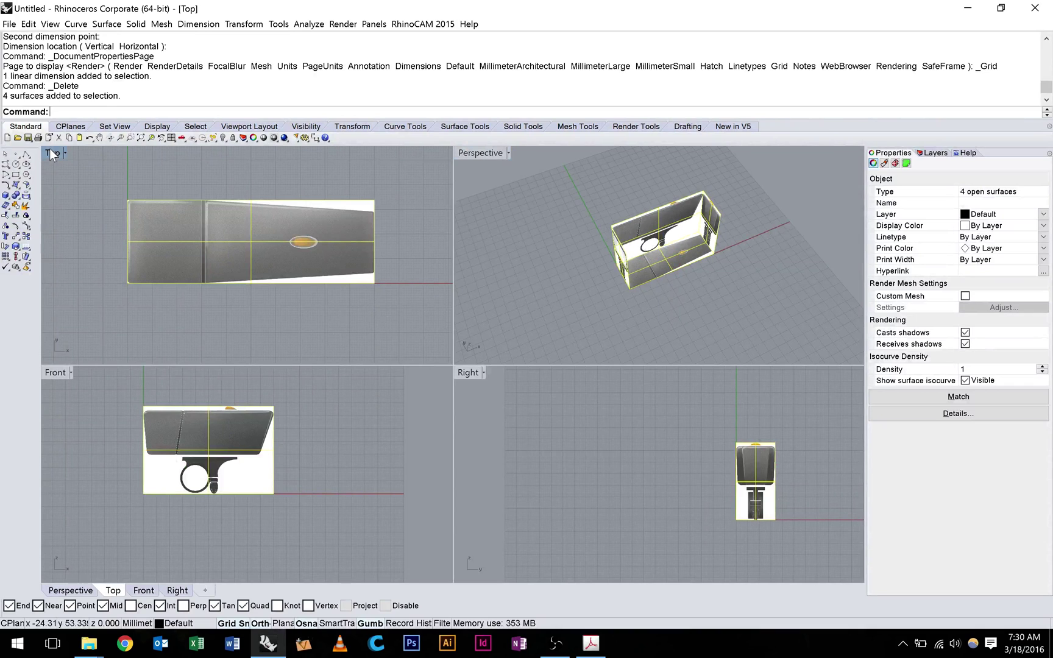
{"action": "double_click", "coordinate": [52, 153]}
{"action": "type", "text": "scale"}
{"action": "key", "text": "Return"}
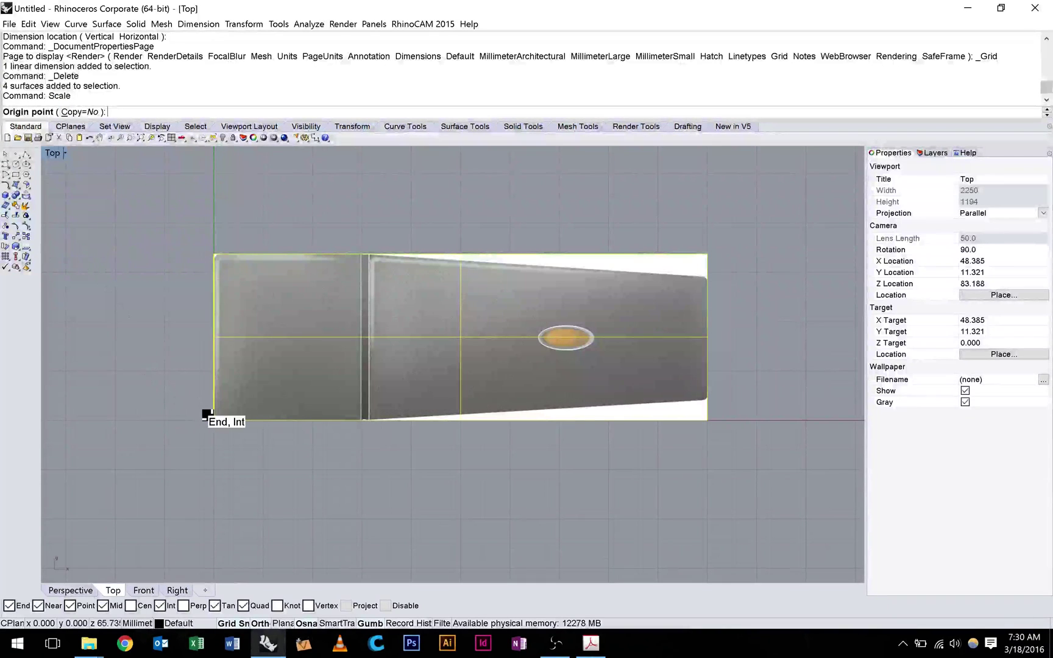
{"action": "type", "text": "0"}
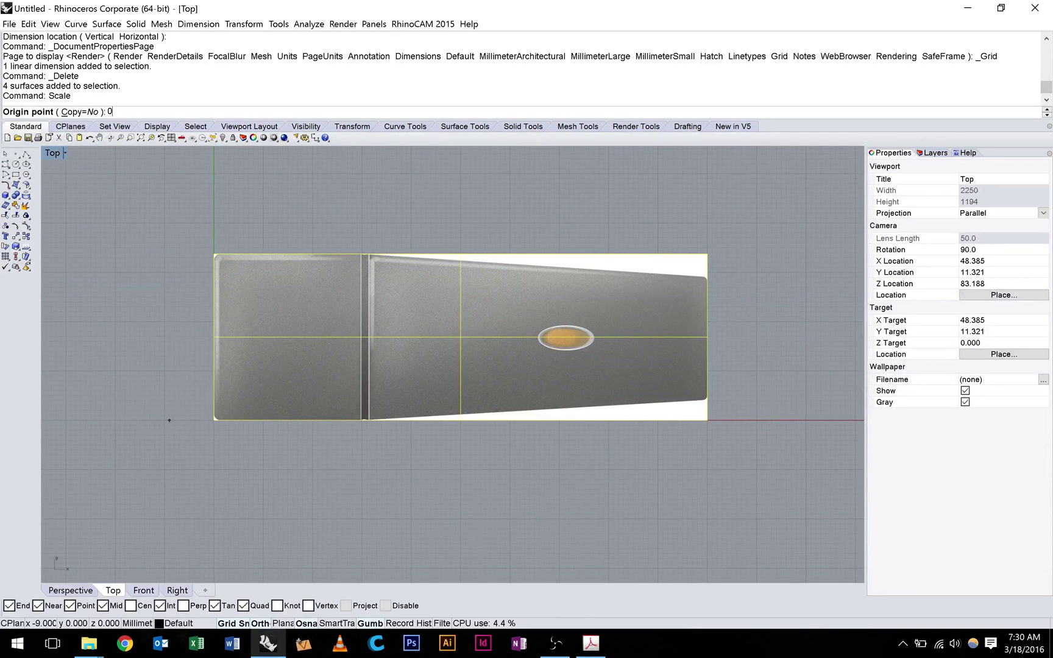
{"action": "key", "text": "Return"}
{"action": "double_click", "coordinate": [52, 153]}
{"action": "scroll", "coordinate": [760, 301], "scroll_direction": "up", "scroll_amount": 4}
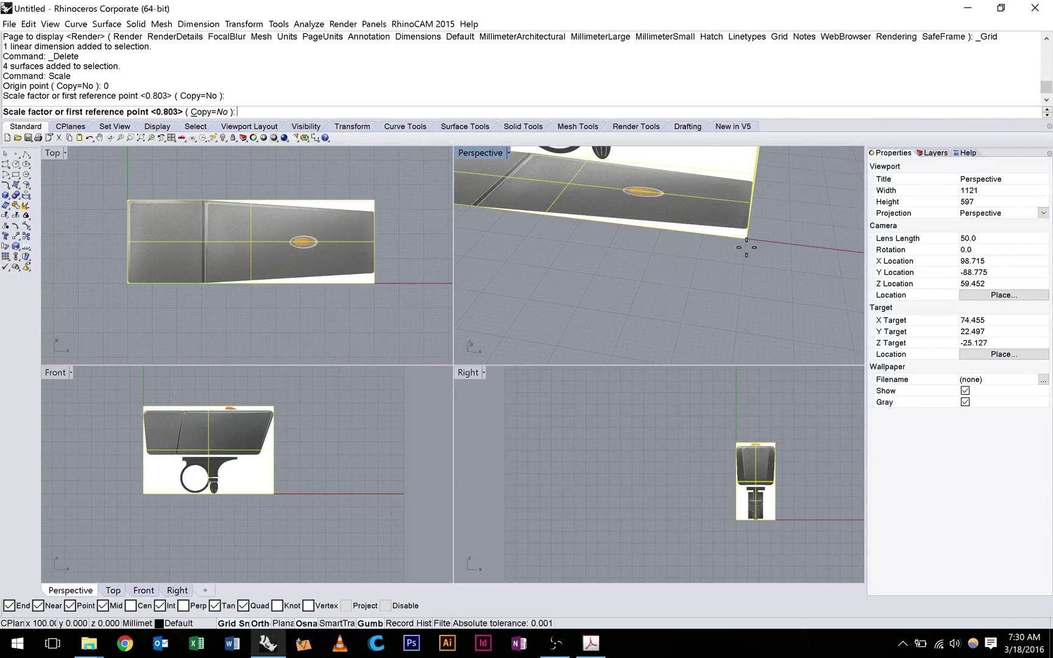
{"action": "left_click", "coordinate": [746, 245]}
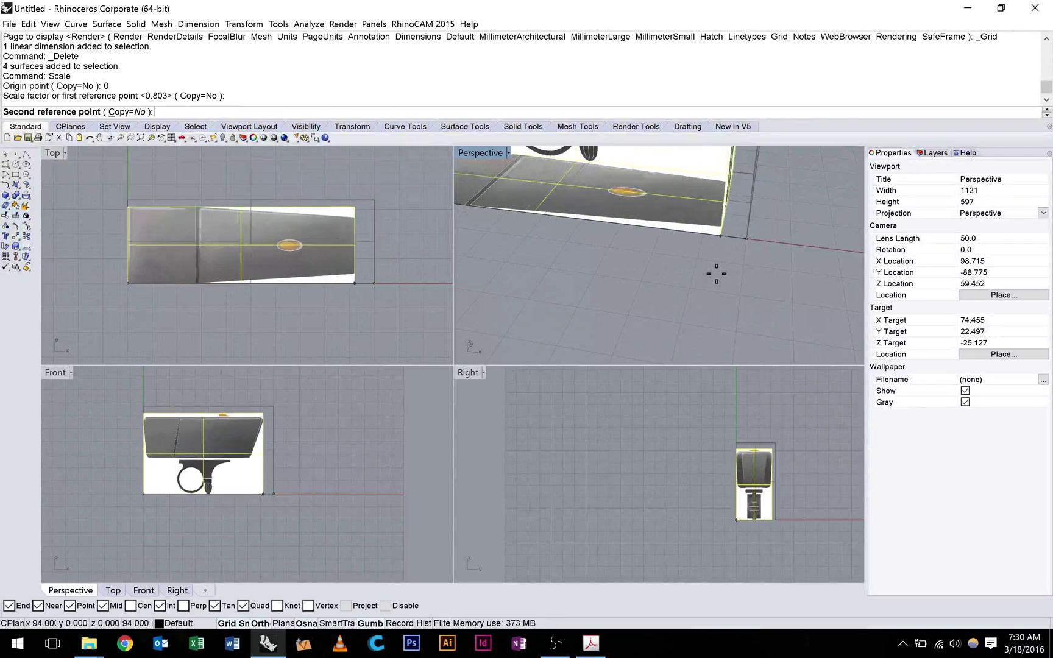
{"action": "scroll", "coordinate": [783, 250], "scroll_direction": "up", "scroll_amount": 4}
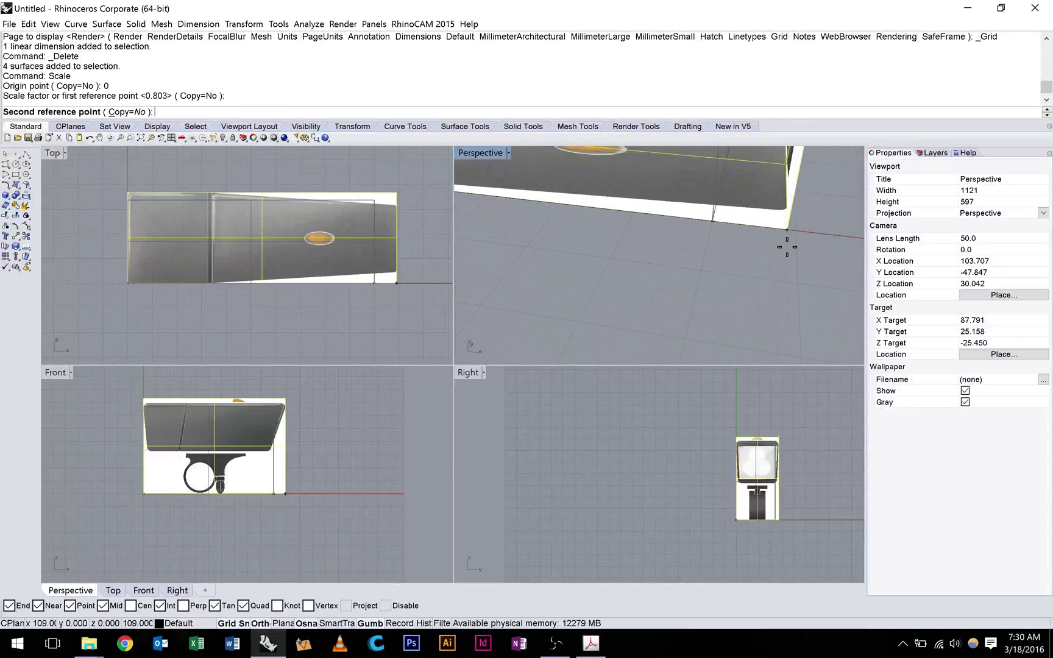
{"action": "scroll", "coordinate": [787, 246], "scroll_direction": "up", "scroll_amount": 2}
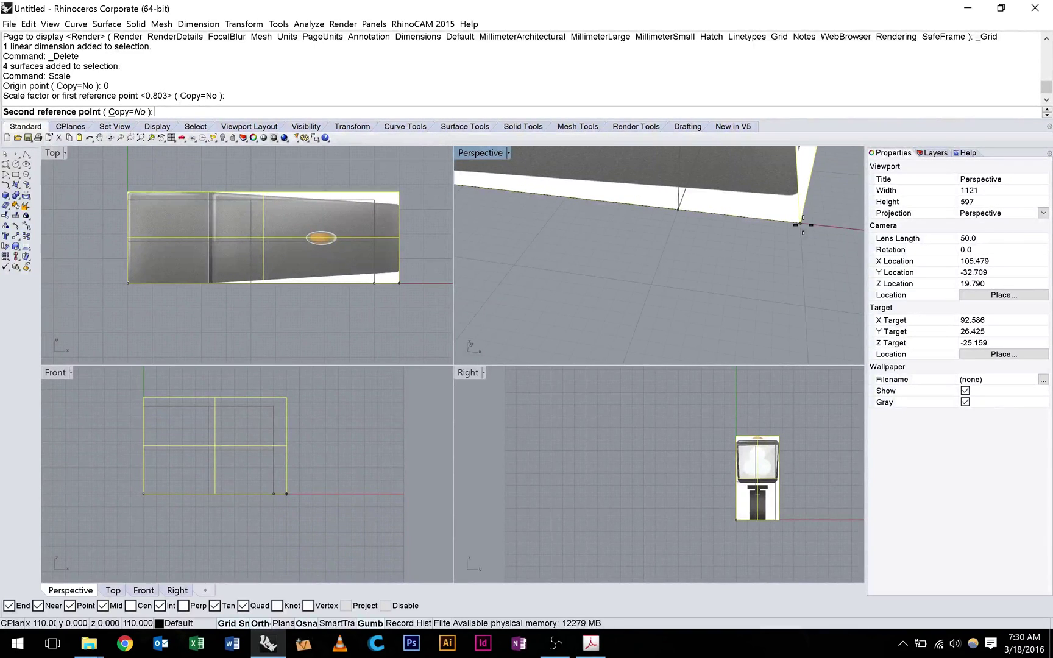
- Check the scaled top-view frame's length with a linear dimension, delete that dimension, and save the file
{"action": "left_click", "coordinate": [191, 24]}
{"action": "left_click", "coordinate": [211, 36]}
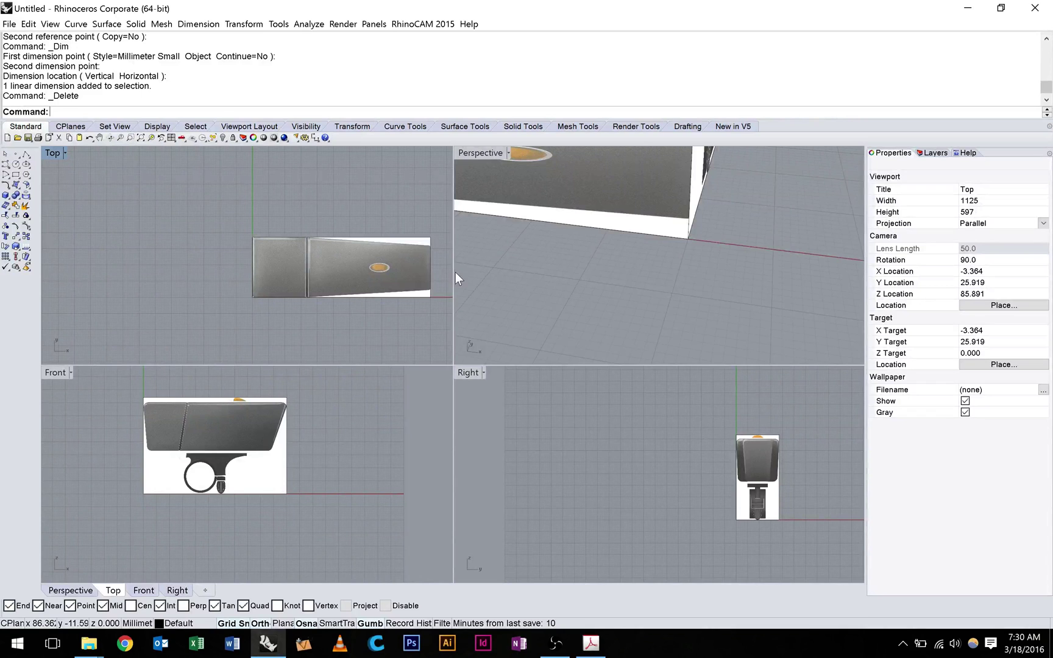
{"action": "key", "text": "ctrl+s"}
- Move all four picture frames from the midpoint of the top-view frame's long edge to the origin 0
{"action": "right_click_drag", "start_coordinate": [305, 316], "coordinate": [239, 315]}
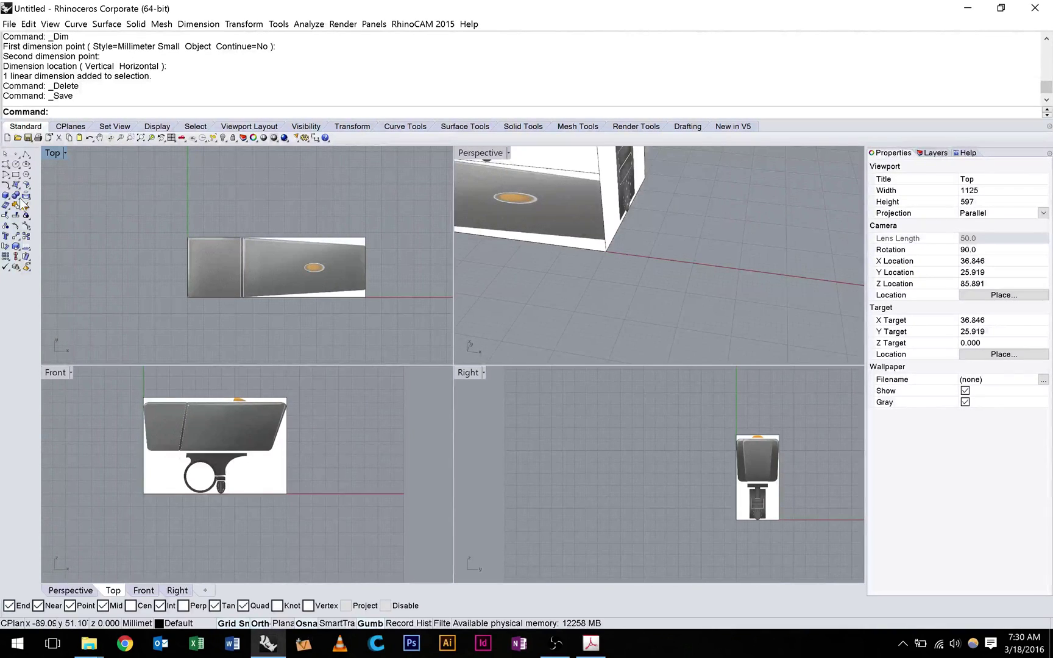
{"action": "double_click", "coordinate": [52, 153]}
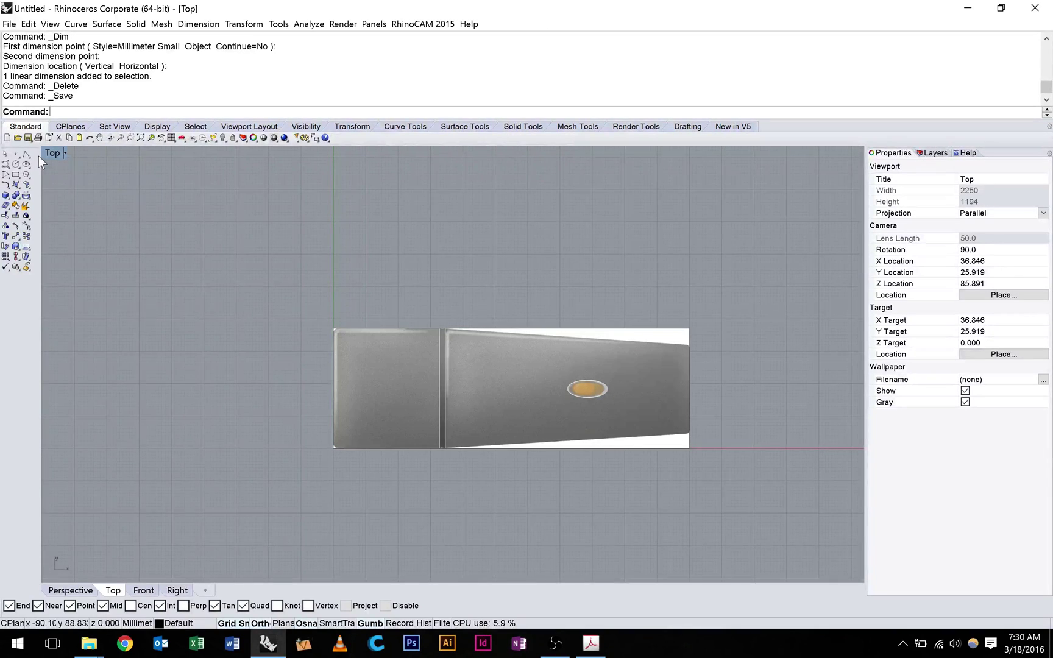
{"action": "right_click_drag", "start_coordinate": [658, 224], "coordinate": [624, 251]}
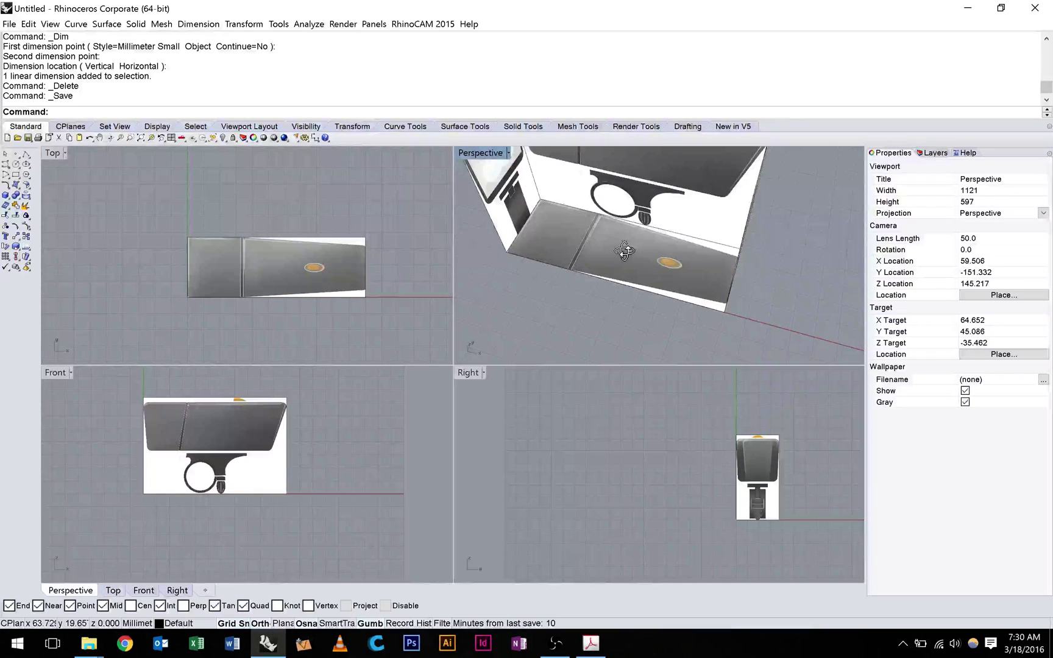
{"action": "right_click_drag", "start_coordinate": [624, 251], "coordinate": [615, 254]}
{"action": "type", "text": "Move"}
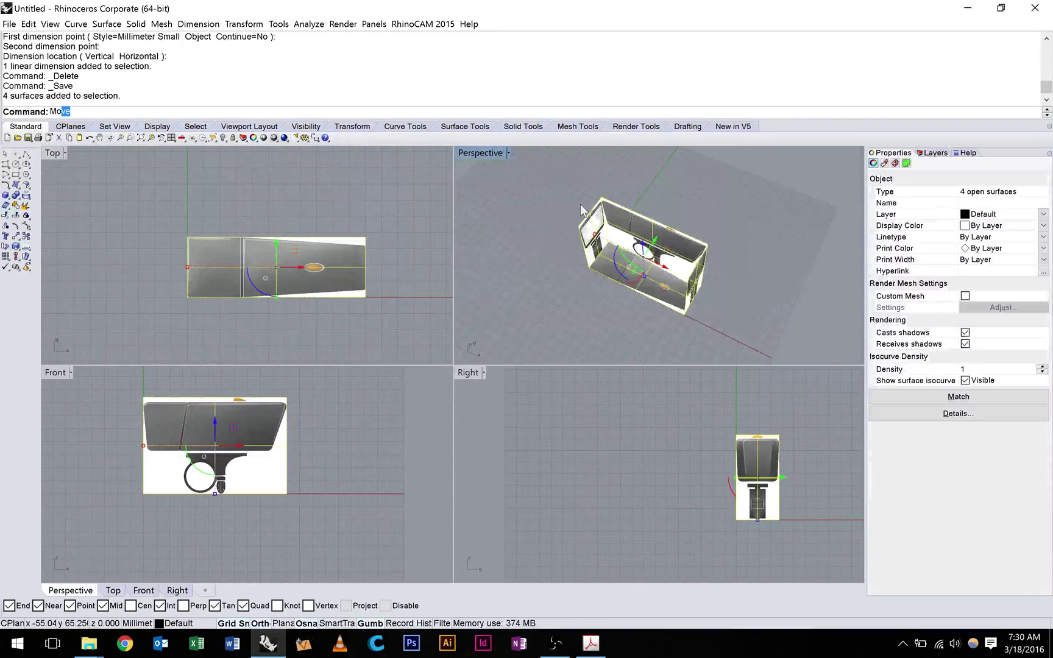
{"action": "key", "text": "Return"}
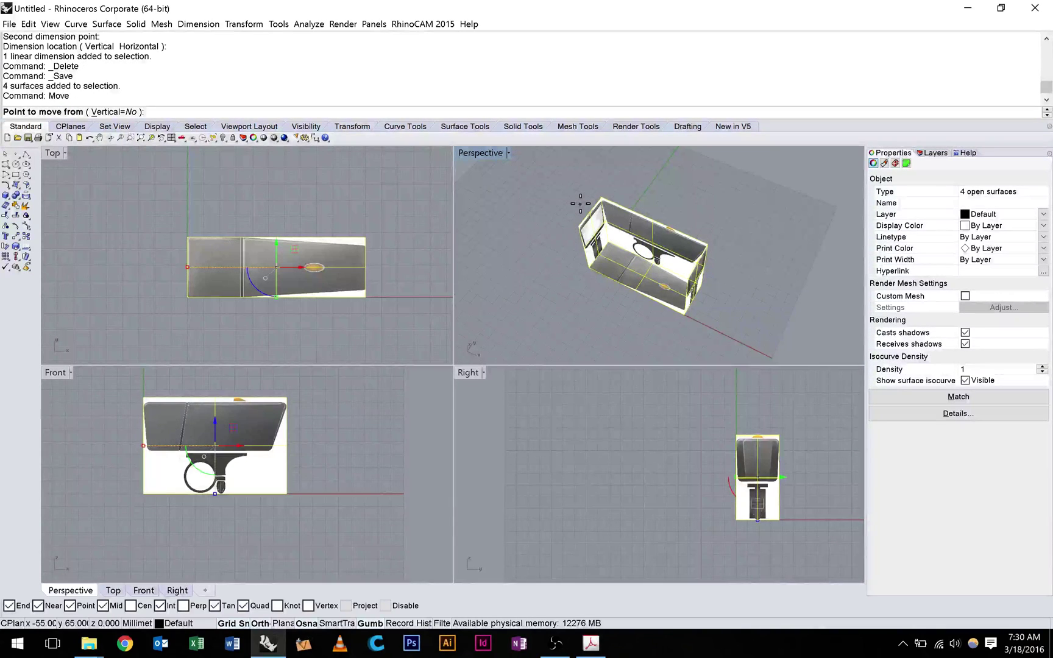
{"action": "scroll", "coordinate": [336, 442], "scroll_direction": "up", "scroll_amount": 5}
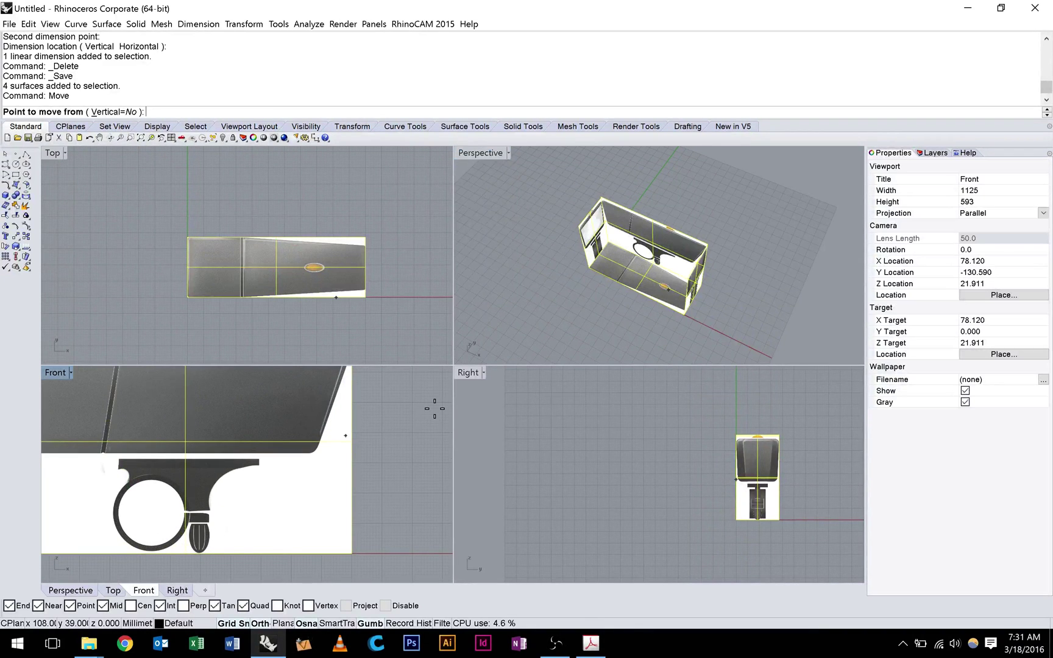
{"action": "left_click", "coordinate": [598, 282]}
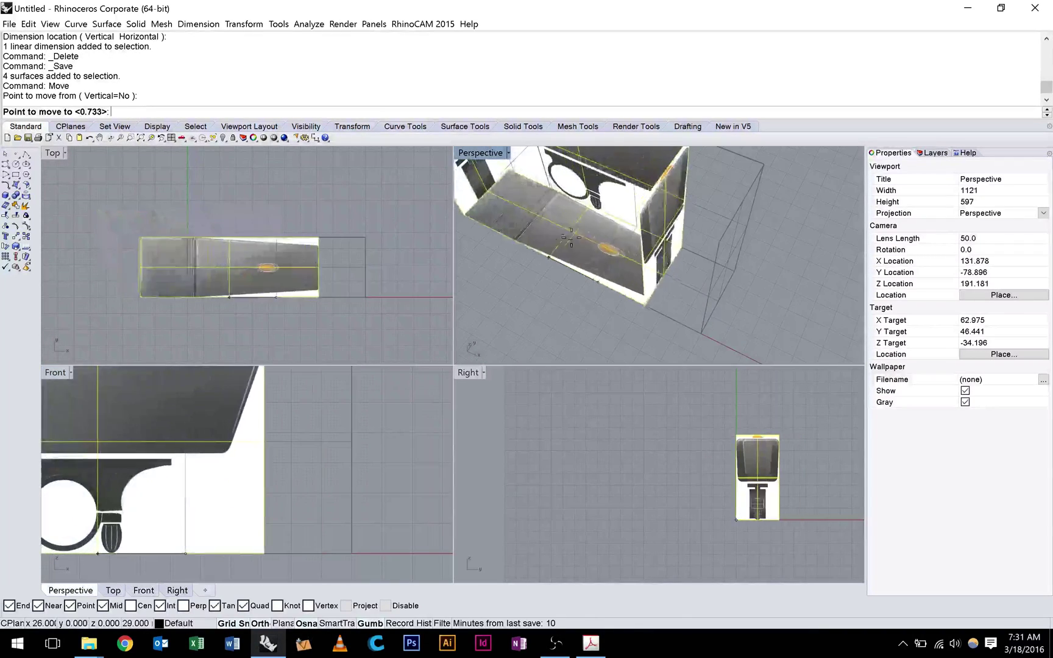
{"action": "type", "text": "0"}
{"action": "key", "text": "Return"}
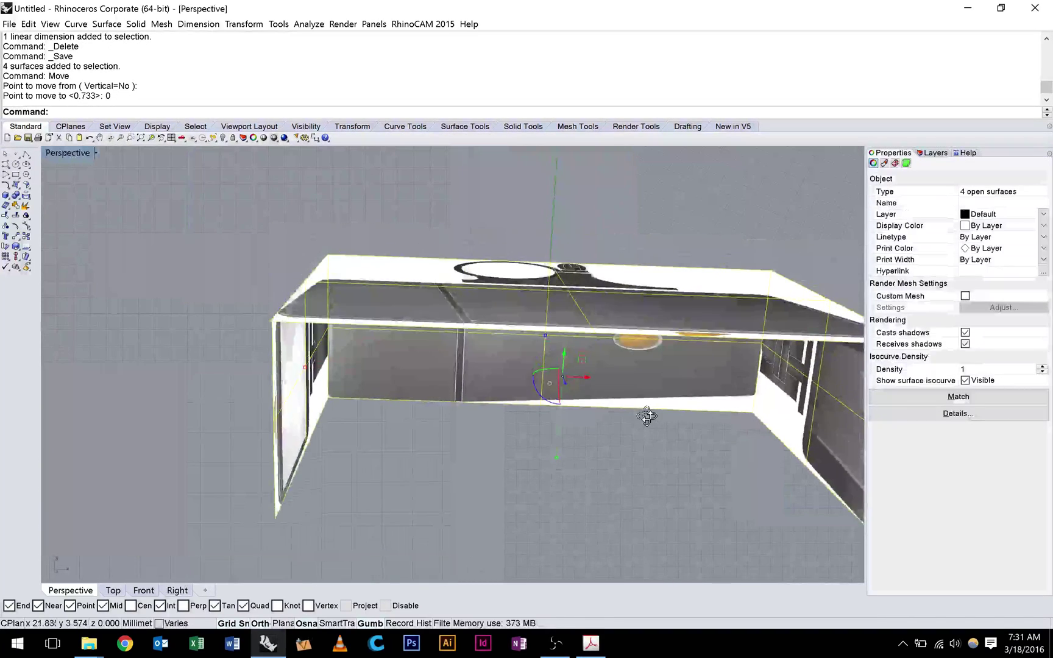
- Move all four picture frames along Y from the midpoint of the rear frame's bottom edge to the X axis, centring them on it
{"action": "right_click_drag", "start_coordinate": [648, 416], "coordinate": [648, 406]}
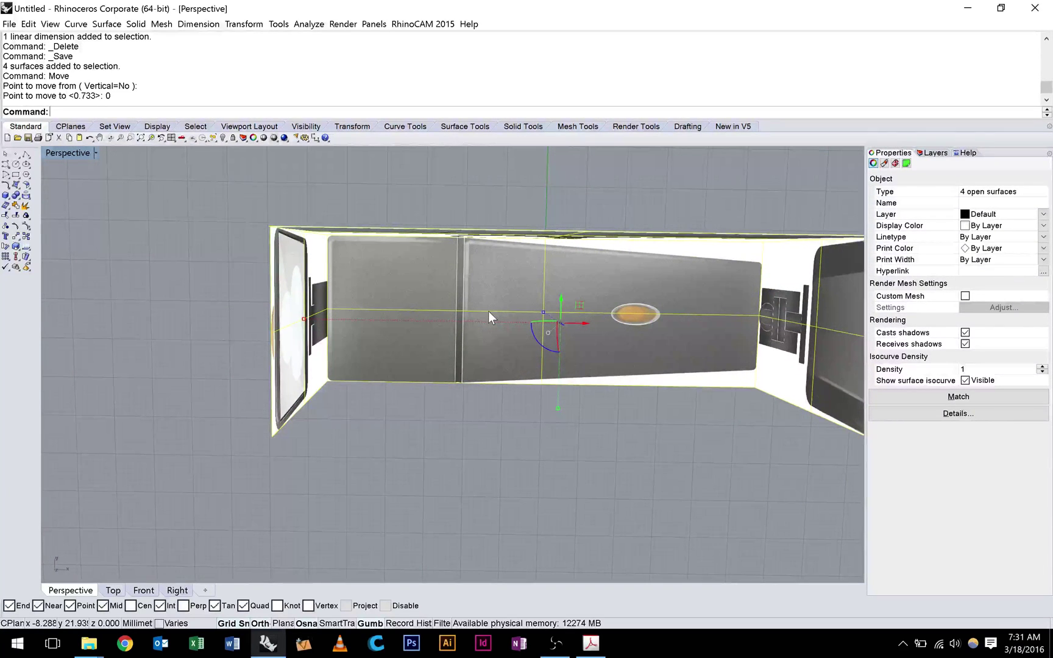
{"action": "type", "text": "Move"}
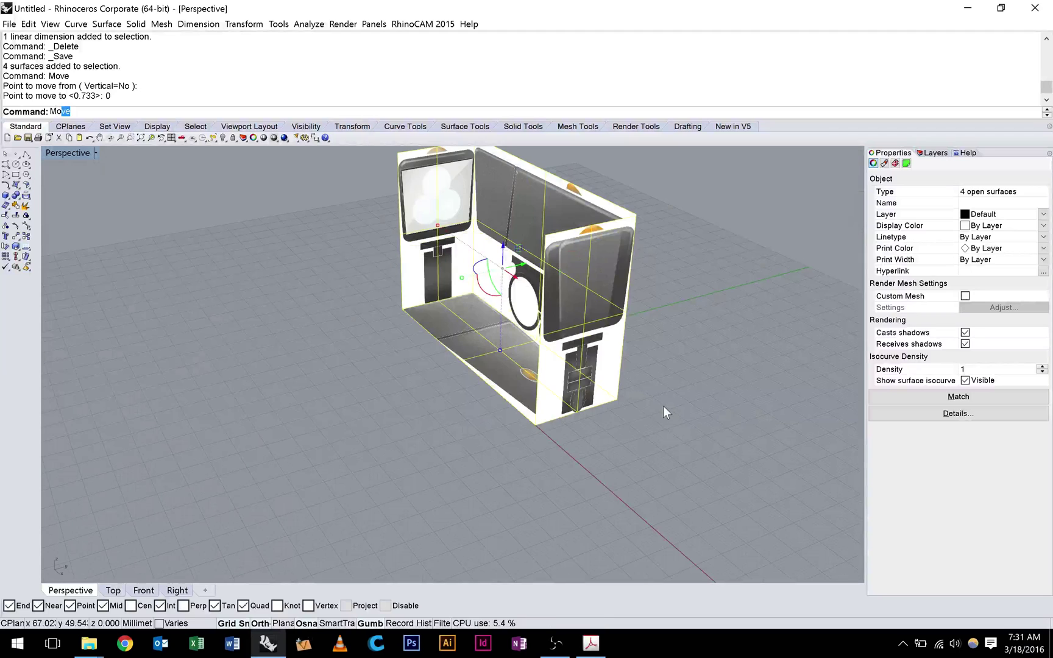
{"action": "key", "text": "Return"}
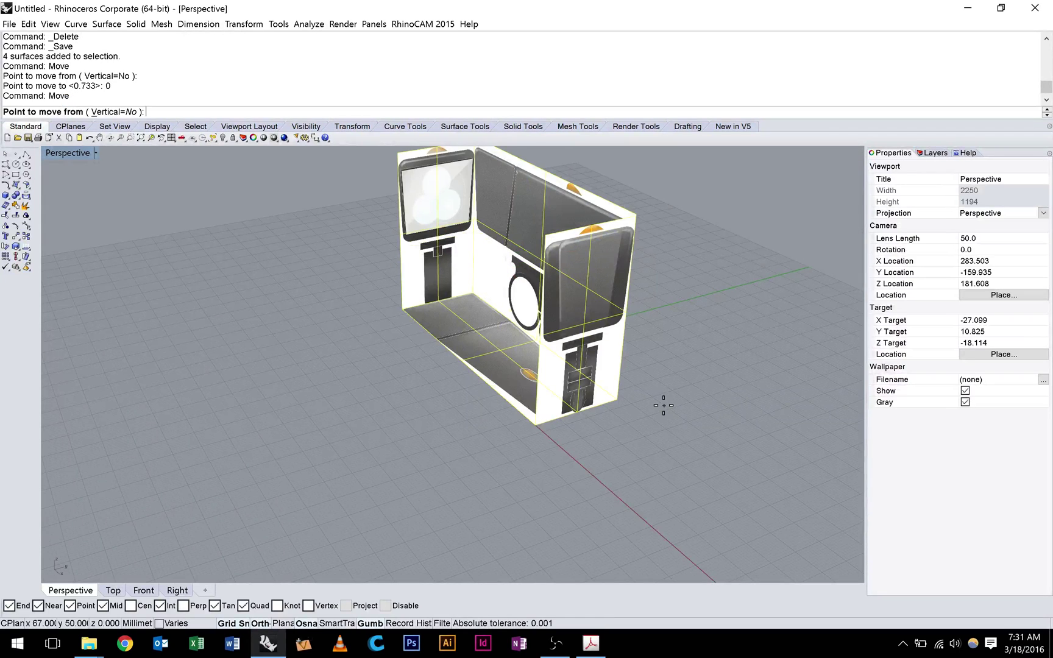
{"action": "left_click", "coordinate": [663, 404]}
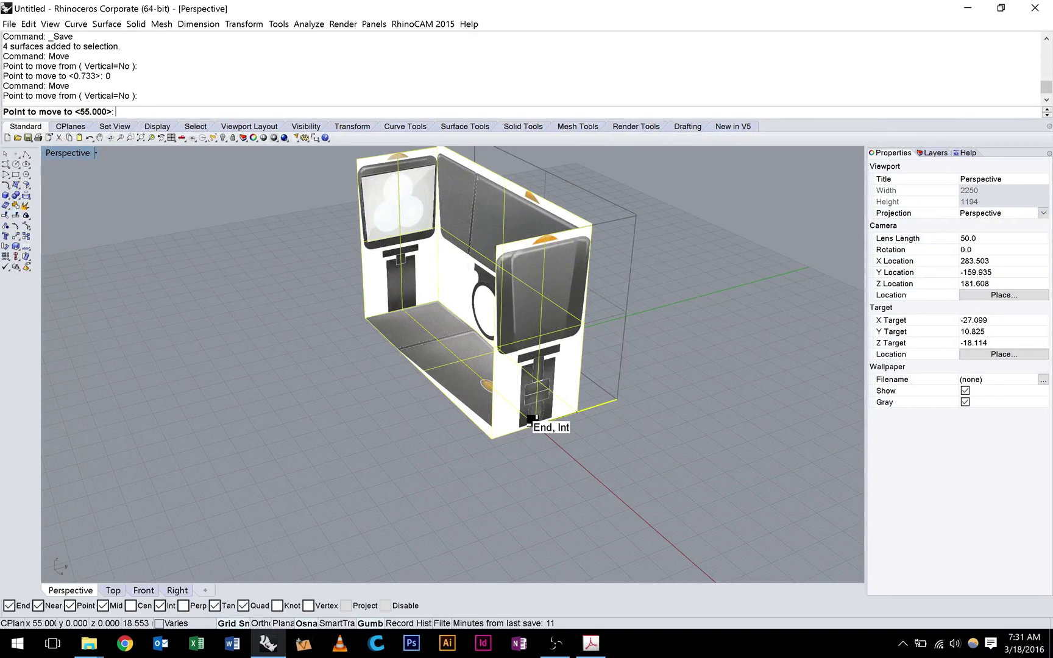
{"action": "left_click", "coordinate": [532, 420]}
- Examine the four aligned picture frames in the four-view layout and from several angles in the maximized perspective view
{"action": "right_click_drag", "start_coordinate": [405, 428], "coordinate": [461, 460]}
{"action": "left_click", "coordinate": [324, 378]}
{"action": "right_click_drag", "start_coordinate": [324, 378], "coordinate": [329, 435]}
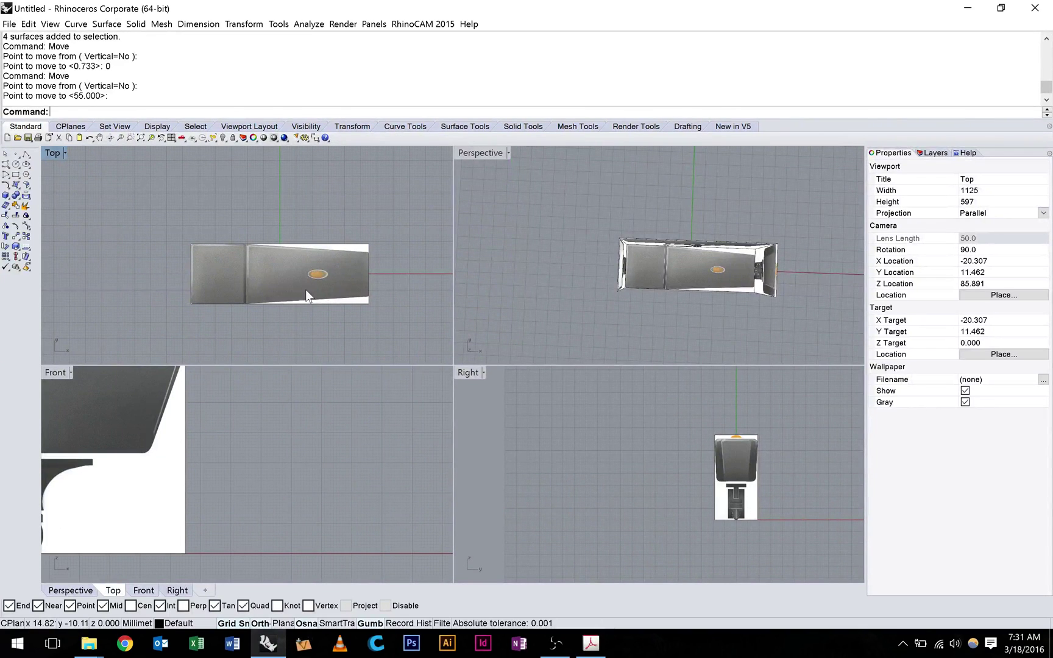
{"action": "right_click_drag", "start_coordinate": [306, 290], "coordinate": [307, 285]}
{"action": "right_click_drag", "start_coordinate": [663, 313], "coordinate": [714, 221]}
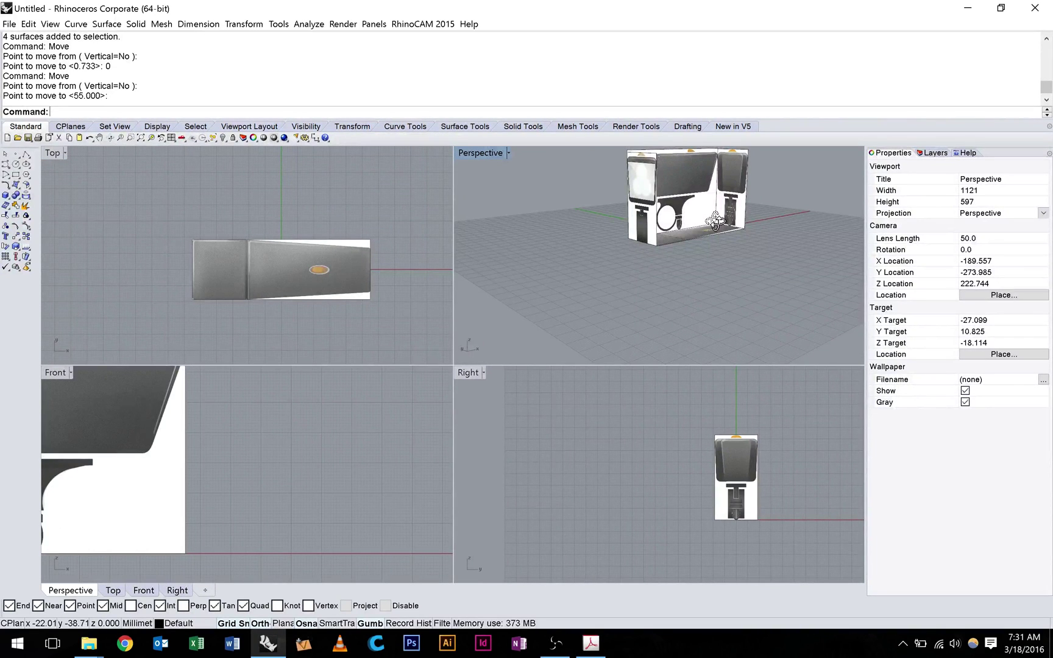
{"action": "key", "text": "ctrl+m"}
{"action": "right_click_drag", "start_coordinate": [666, 346], "coordinate": [480, 287]}
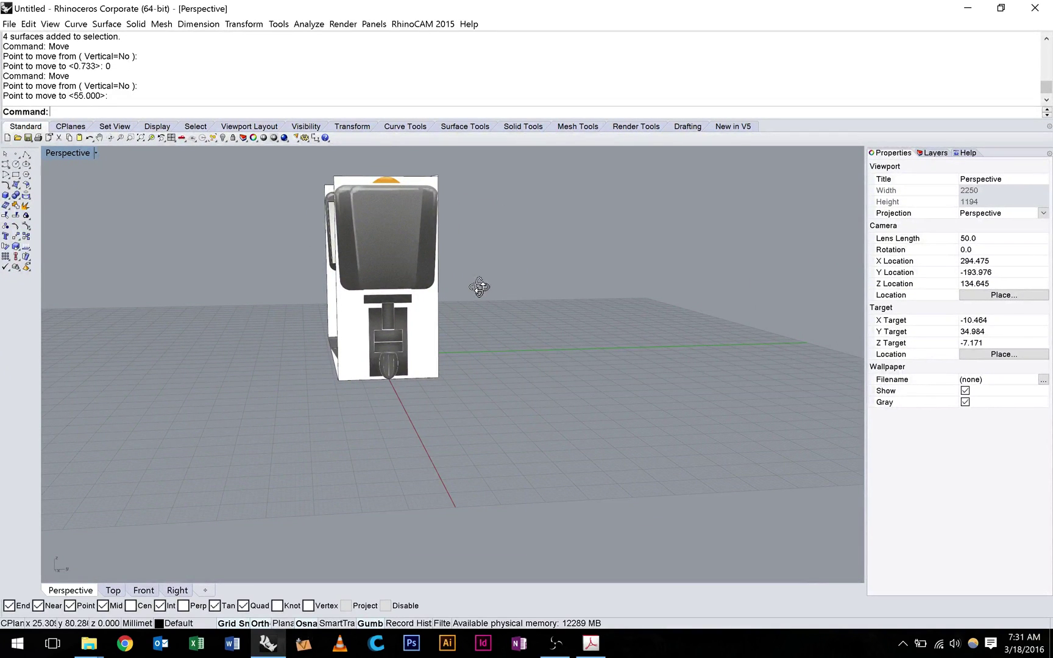
{"action": "right_click_drag", "start_coordinate": [479, 287], "coordinate": [707, 481]}
- Make the side-view picture frame partly transparent through its material settings
{"action": "left_click_drag", "start_coordinate": [707, 487], "coordinate": [253, 178]}
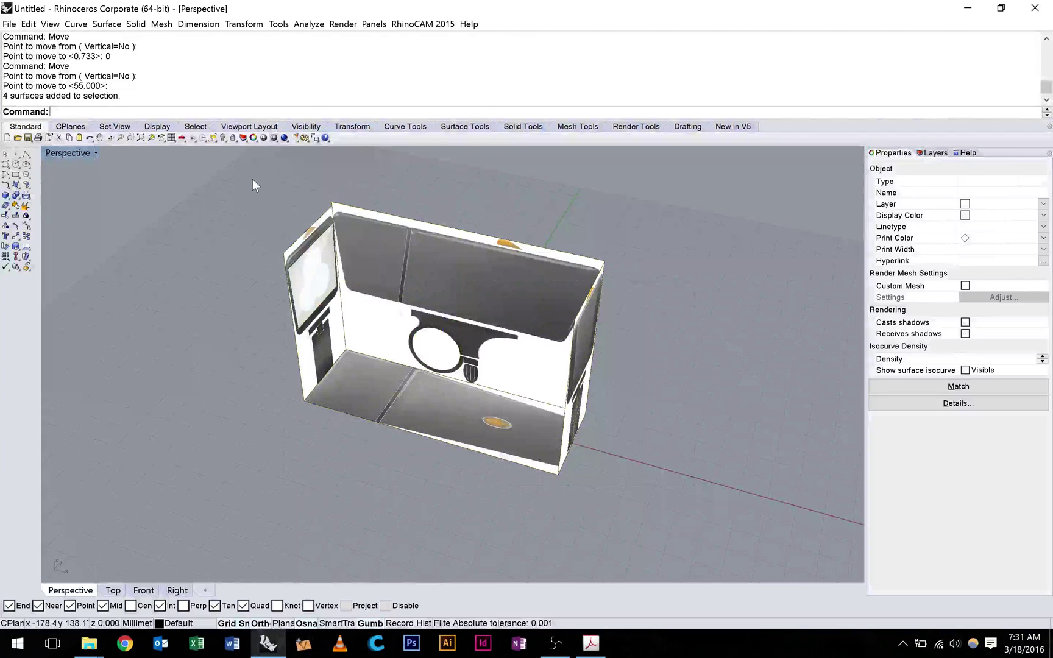
{"action": "left_click", "coordinate": [571, 445]}
{"action": "left_click", "coordinate": [885, 163]}
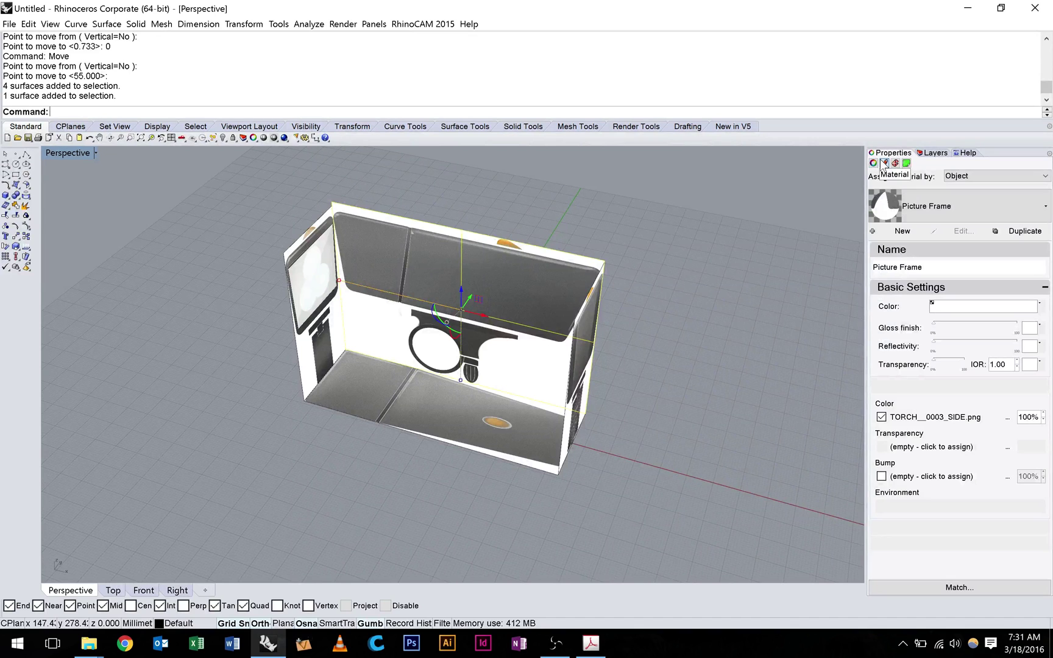
{"action": "left_click_drag", "start_coordinate": [934, 360], "coordinate": [944, 360]}
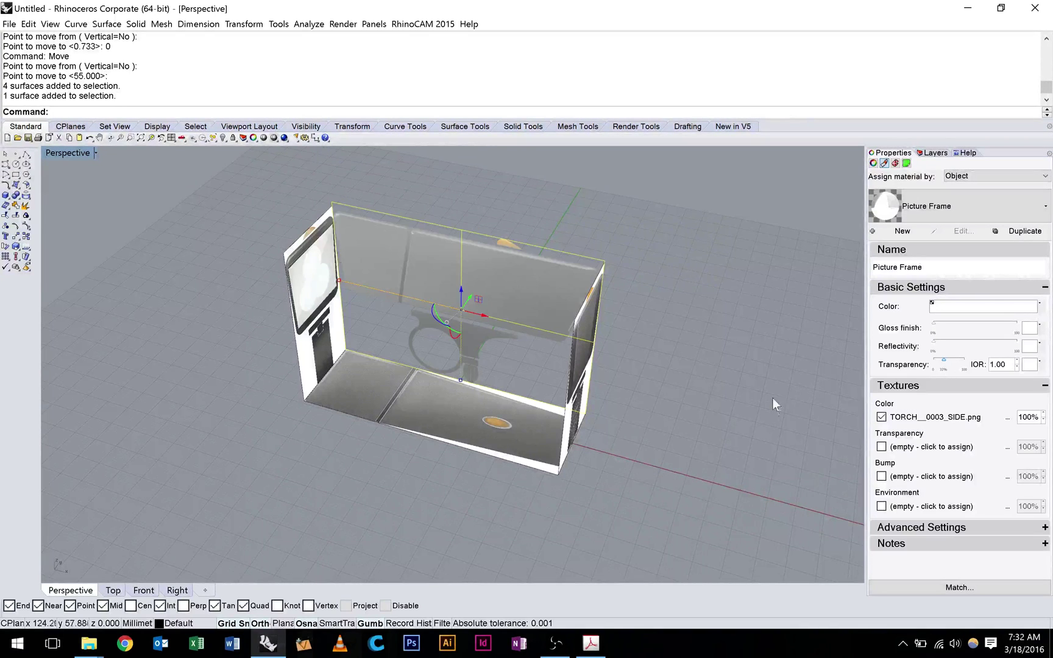
{"action": "right_click_drag", "start_coordinate": [777, 402], "coordinate": [816, 389]}
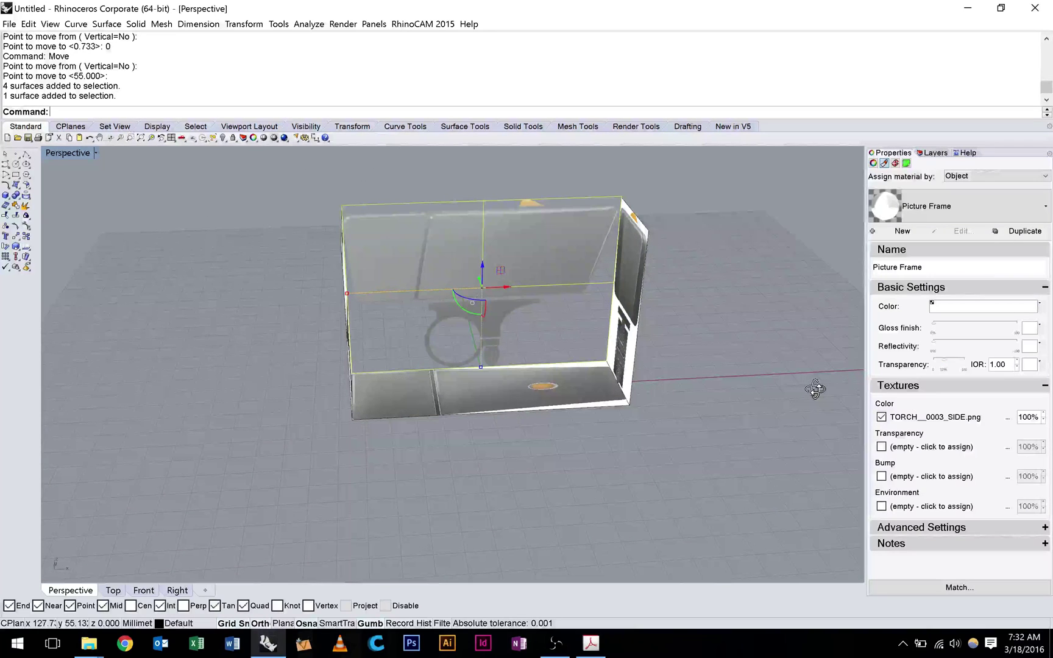
- Give the rear, top and front picture frames a similar partial material transparency
{"action": "left_click", "coordinate": [626, 317]}
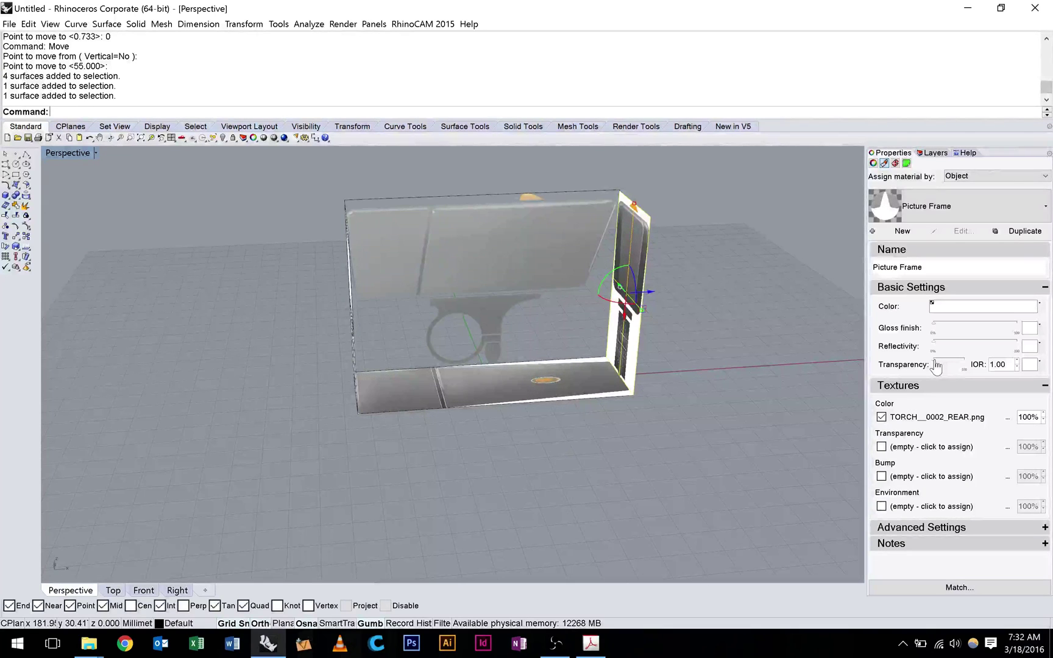
{"action": "left_click", "coordinate": [758, 355]}
{"action": "right_click_drag", "start_coordinate": [758, 355], "coordinate": [303, 274]}
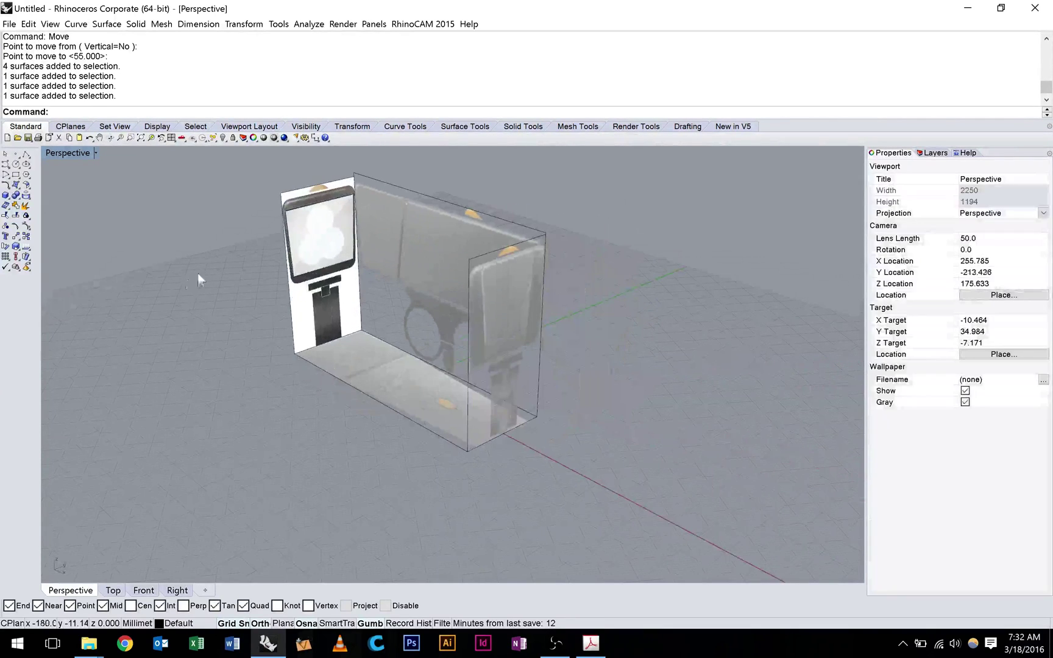
{"action": "left_click", "coordinate": [303, 274]}
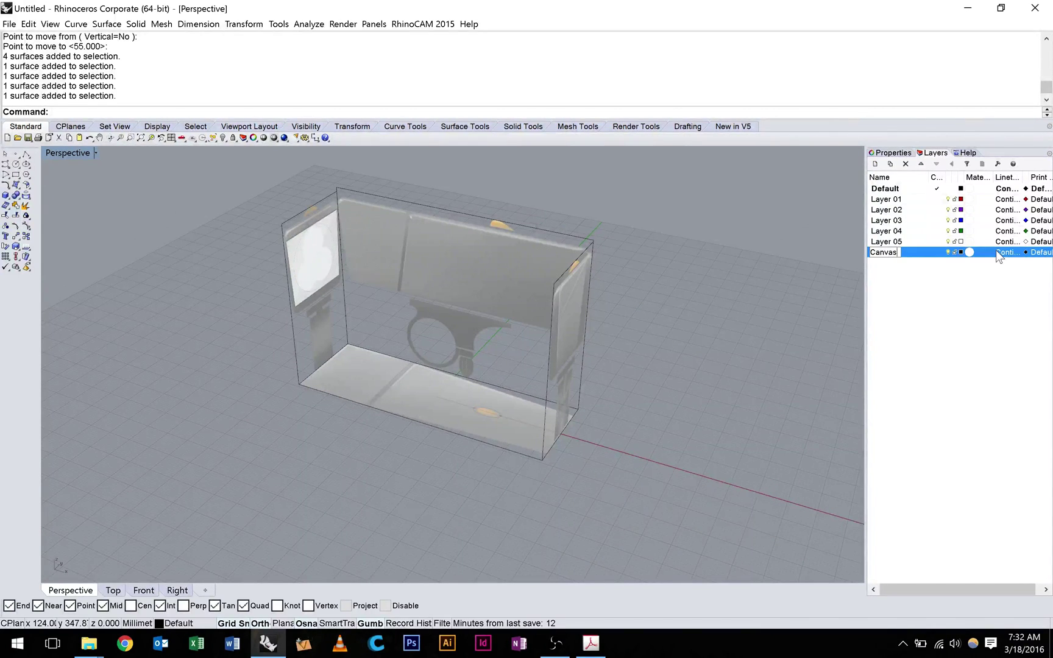
- Create a layer named Canvas, make it current, and add the sublayers Front and Back under it
{"action": "key", "text": "Return"}
{"action": "left_click", "coordinate": [937, 253]}
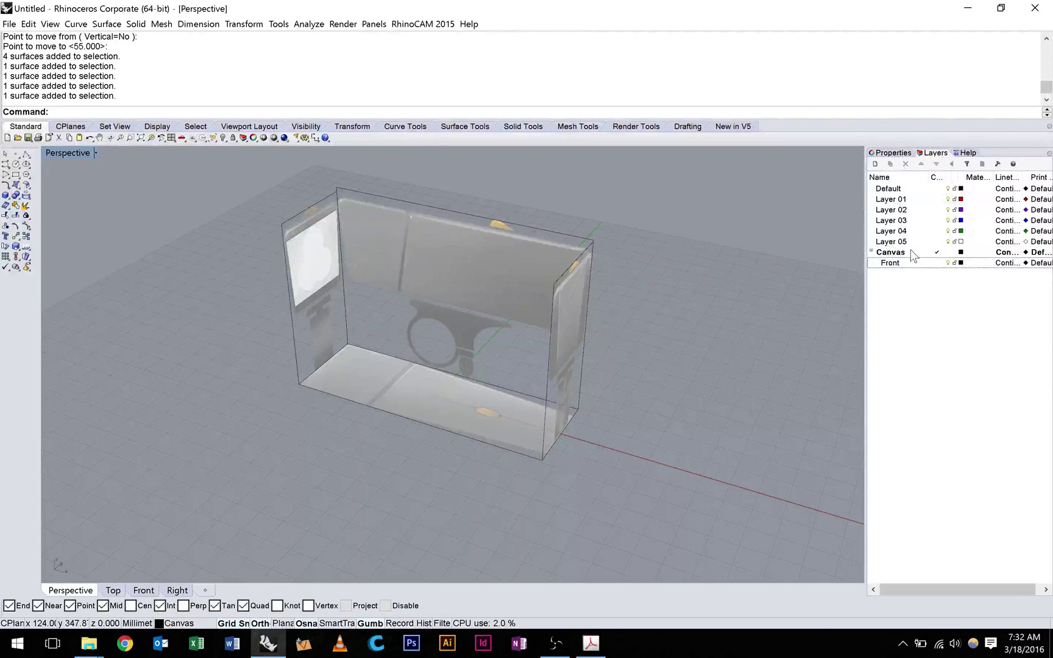
{"action": "left_click", "coordinate": [913, 253]}
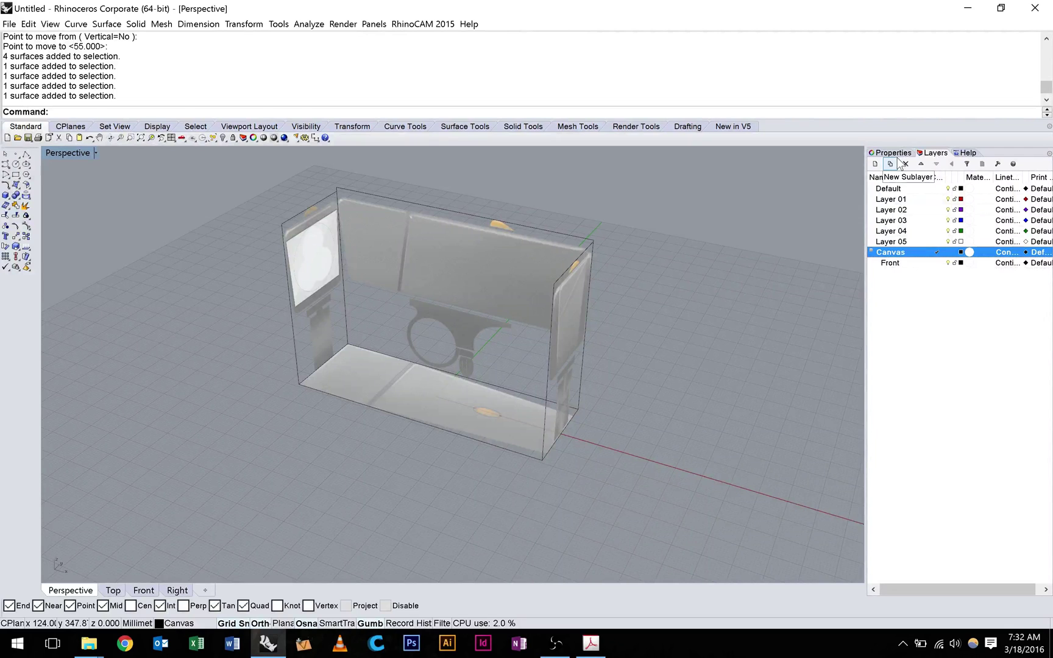
{"action": "left_click", "coordinate": [891, 165]}
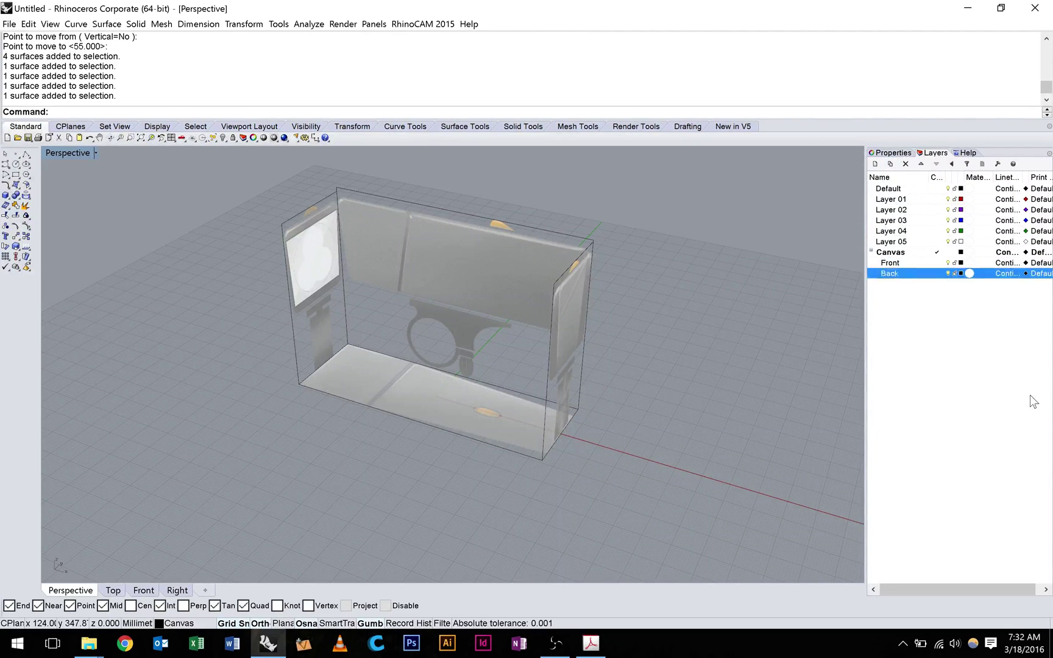
{"action": "type", "text": "Back"}
{"action": "key", "text": "Return"}
- Add two more sublayers named Top and Side under the Canvas layer
{"action": "left_click", "coordinate": [891, 253]}
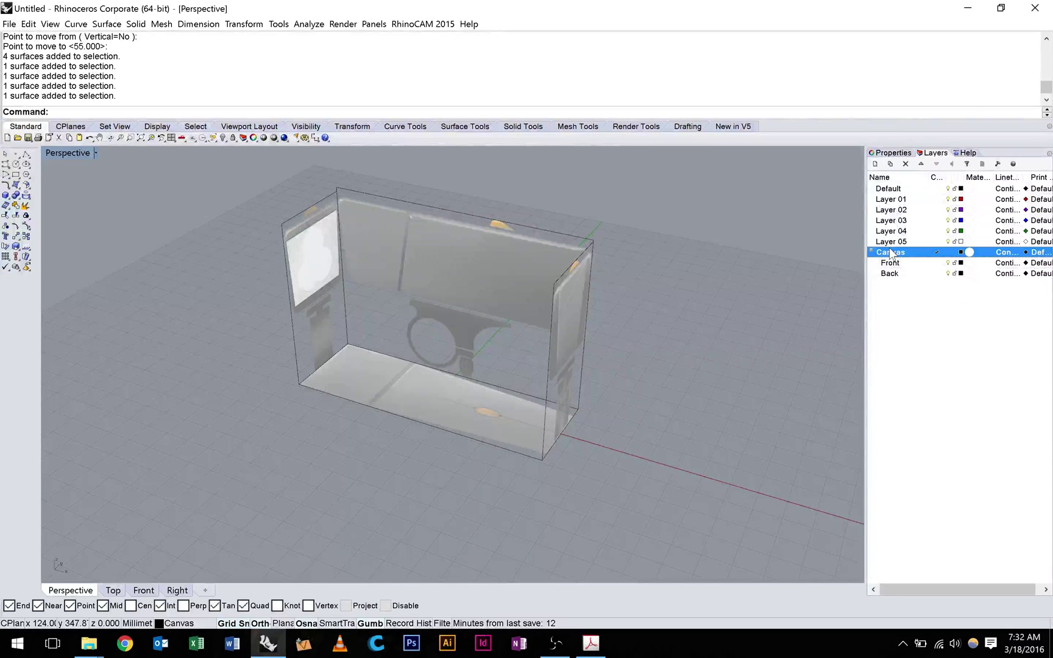
{"action": "left_click", "coordinate": [877, 166]}
{"action": "type", "text": "Top"}
{"action": "key", "text": "Return"}
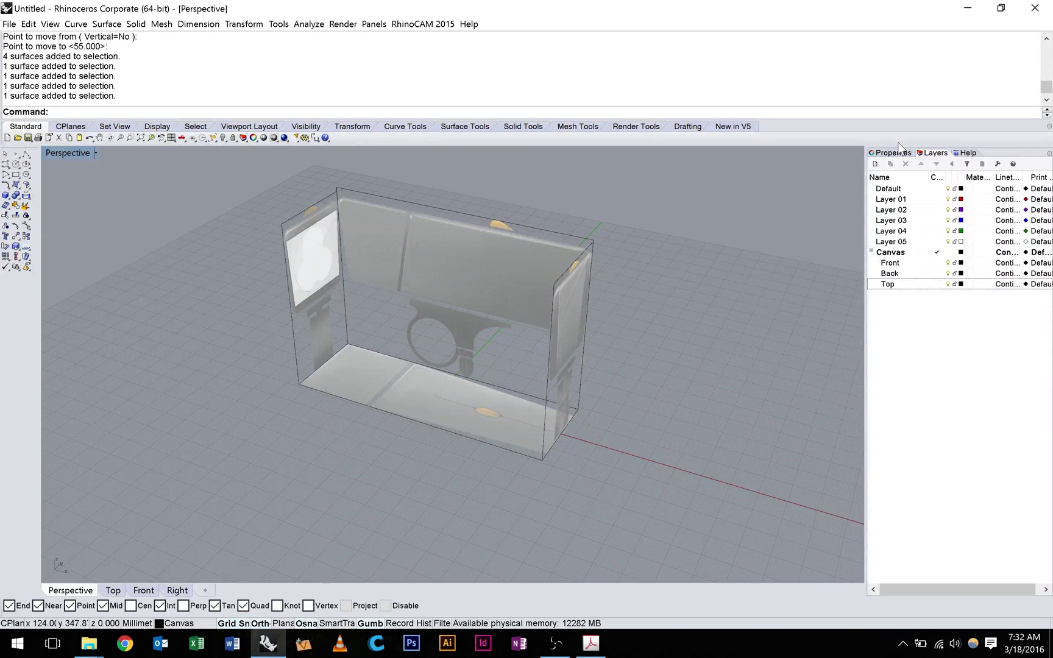
{"action": "type", "text": "Side"}
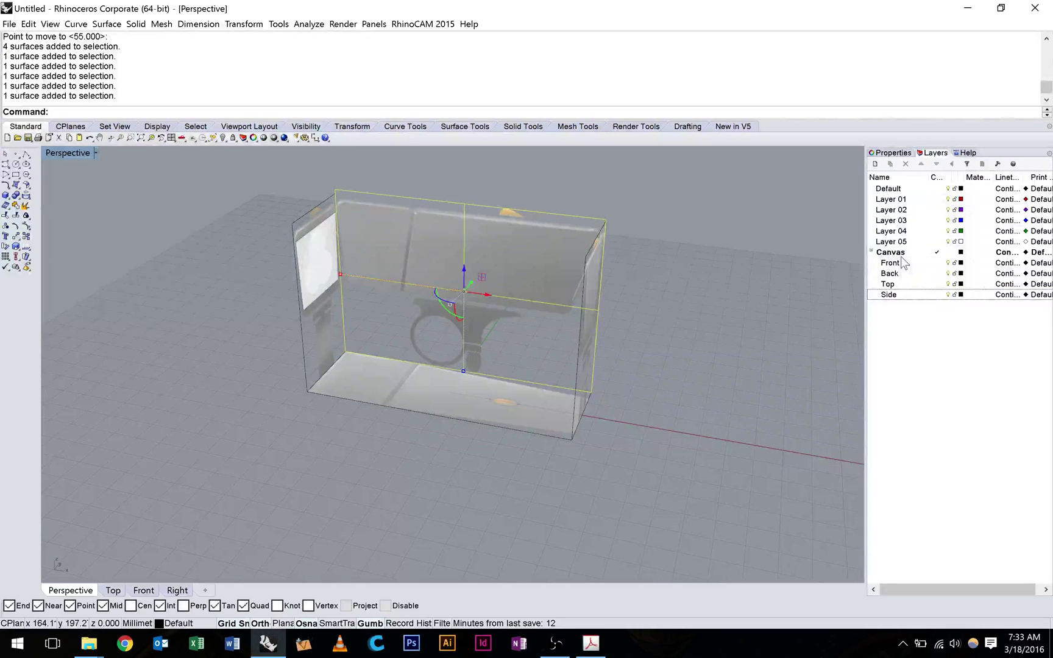
- Assign the selected side-view frame and the front-view frame to the Front sublayer
{"action": "left_click", "coordinate": [904, 263]}
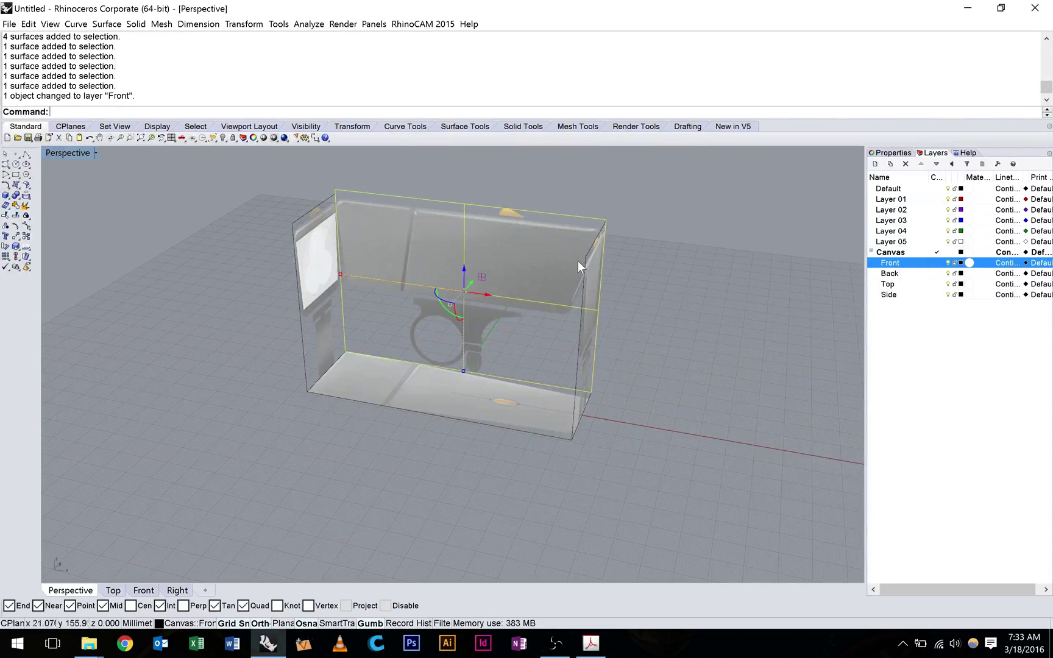
{"action": "right_click_drag", "start_coordinate": [556, 251], "coordinate": [368, 242]}
{"action": "left_click", "coordinate": [339, 239]}
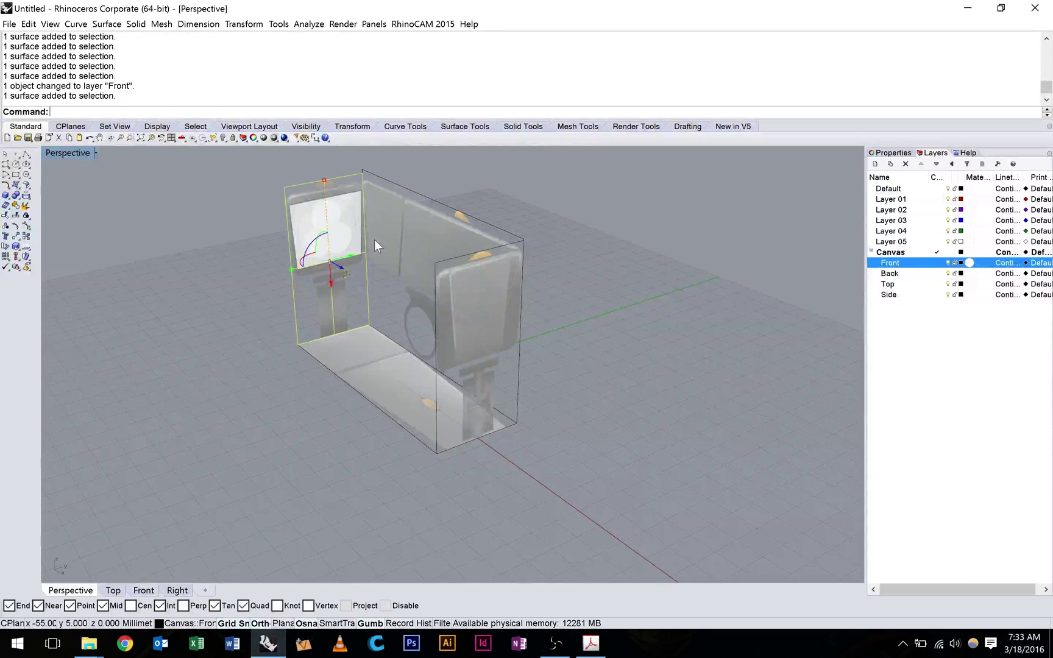
{"action": "right_click", "coordinate": [897, 262]}
{"action": "left_click", "coordinate": [926, 471]}
- Reassign the side-view frame to the Side sublayer, and hide the Side and Front sublayers
{"action": "right_click_drag", "start_coordinate": [726, 401], "coordinate": [776, 329]}
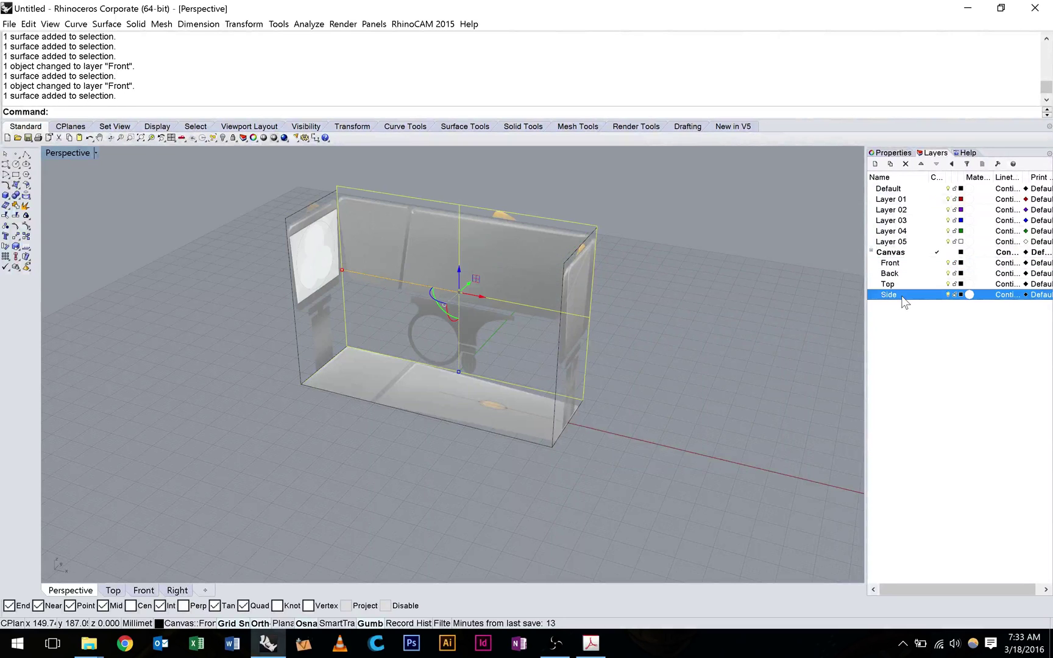
{"action": "right_click", "coordinate": [898, 297]}
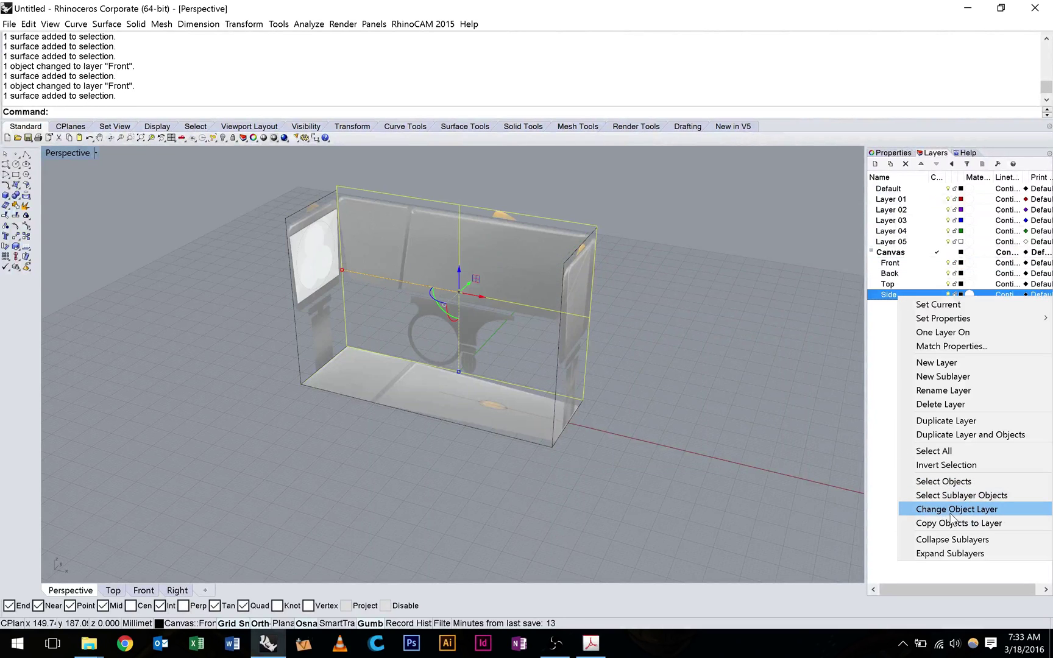
{"action": "left_click", "coordinate": [951, 512]}
{"action": "right_click_drag", "start_coordinate": [694, 365], "coordinate": [713, 366]}
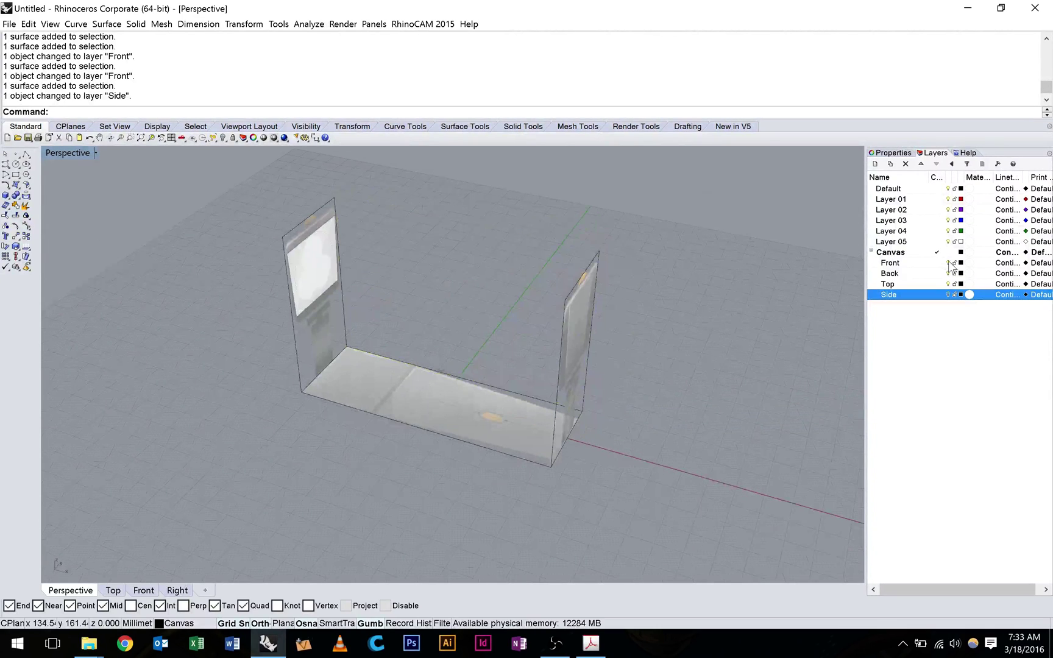
{"action": "left_click", "coordinate": [948, 263]}
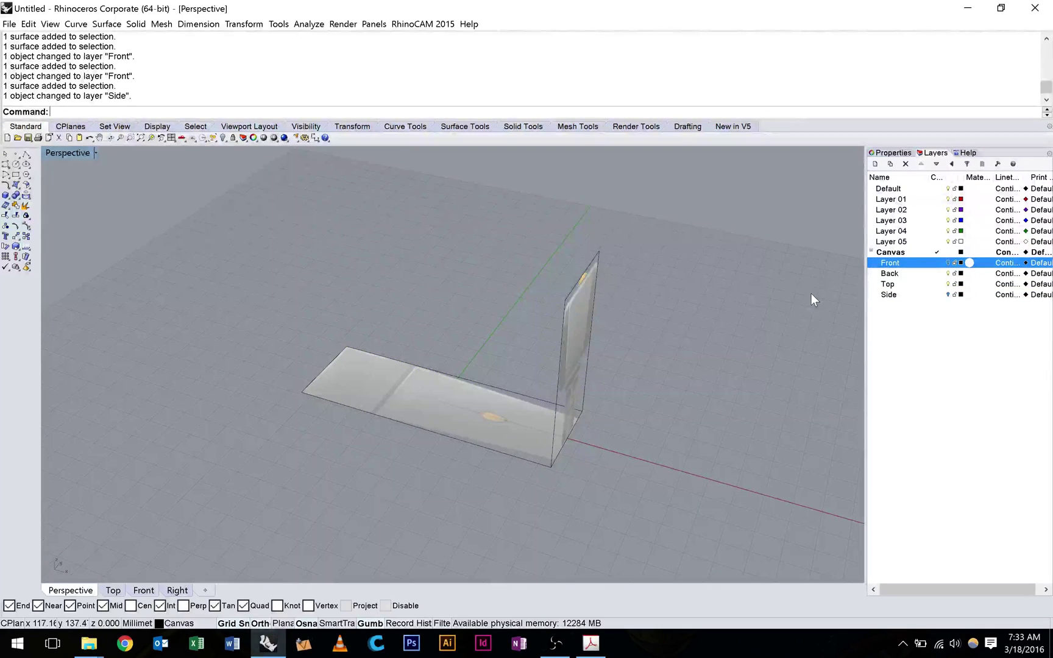
- Assign the top-view frame to the Top sublayer and the rear frame to Back, and show all Canvas sublayers again
{"action": "left_click", "coordinate": [427, 396]}
{"action": "right_click", "coordinate": [888, 284]}
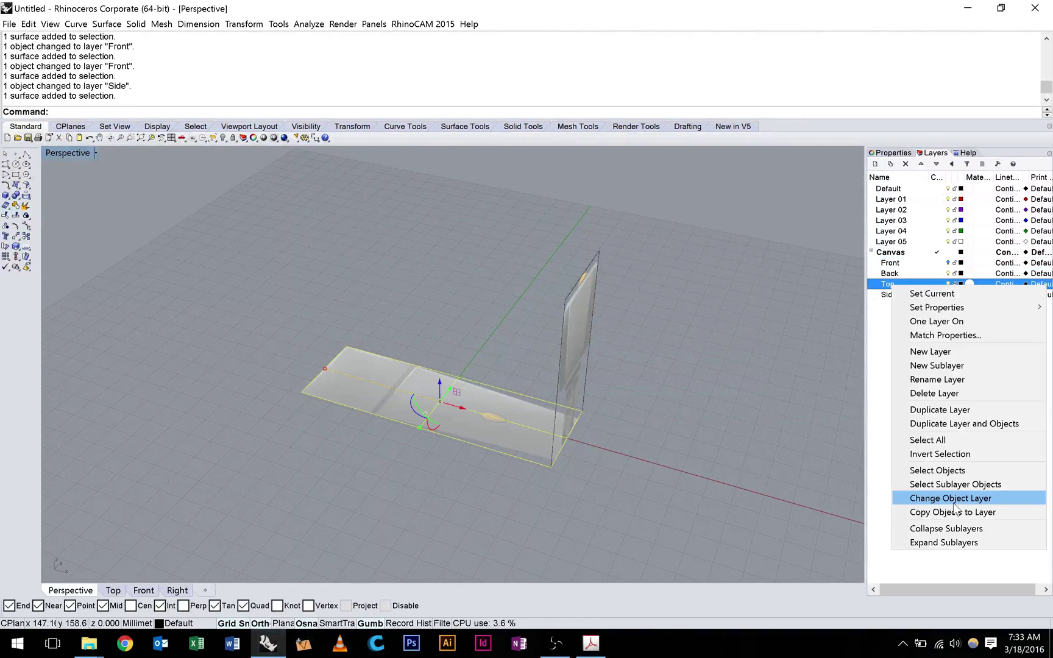
{"action": "left_click", "coordinate": [944, 497]}
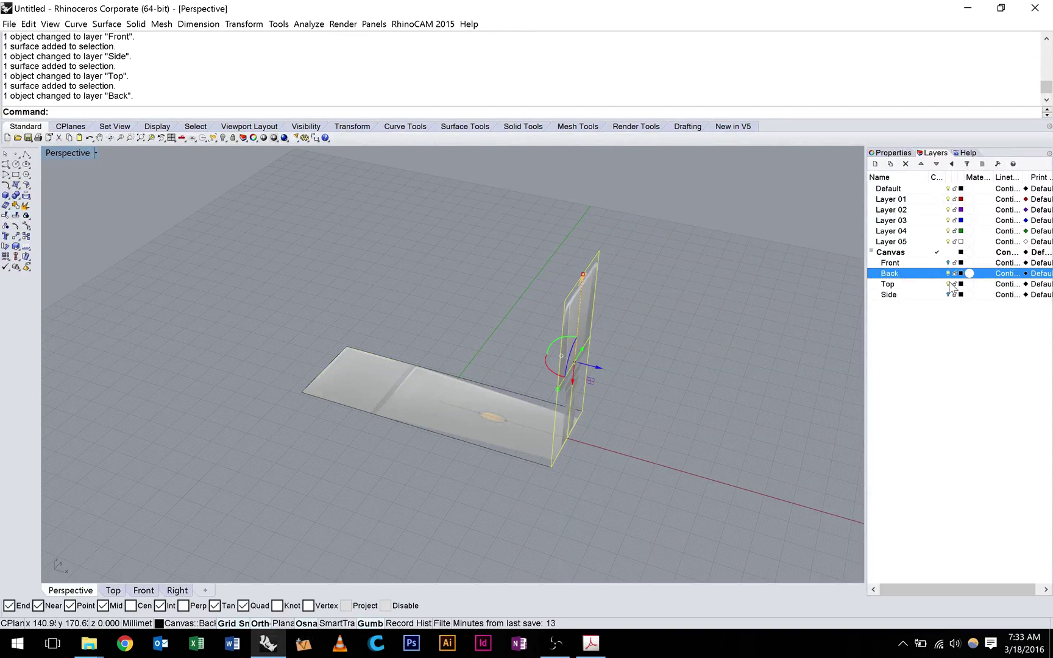
{"action": "left_click", "coordinate": [871, 251]}
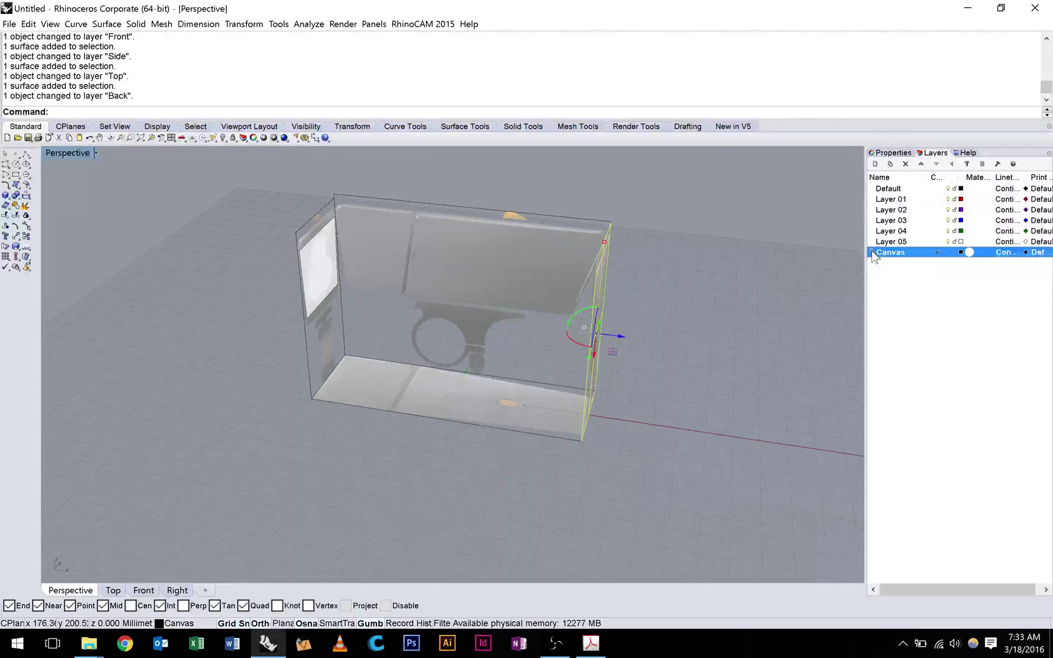
{"action": "left_click", "coordinate": [871, 251]}
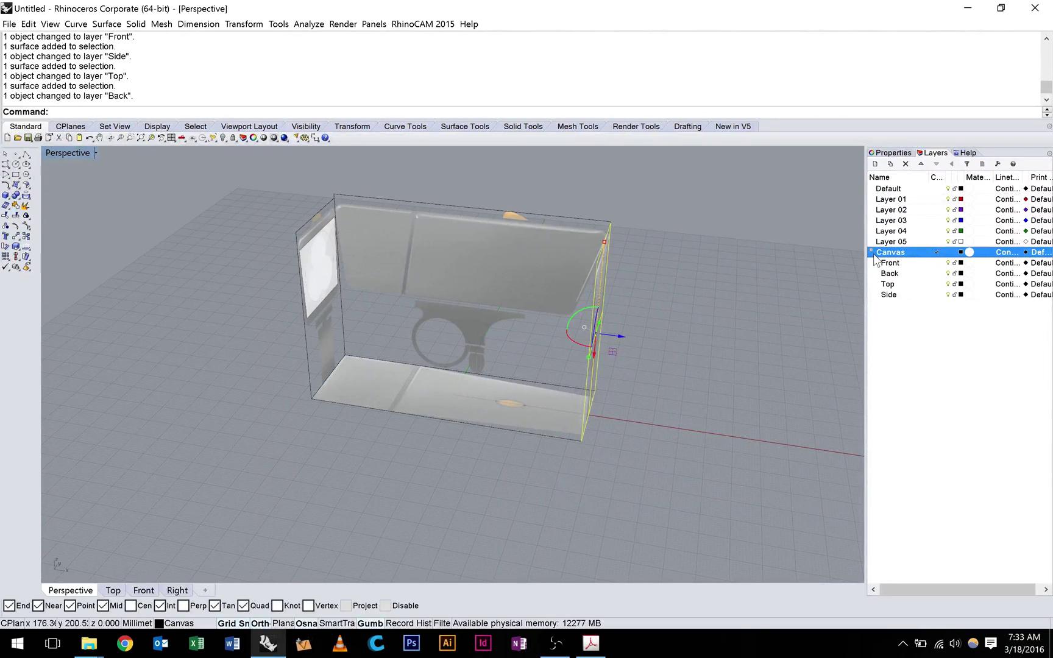
- Delete Layer 01 through Layer 05 and create a new top-level layer named Model
{"action": "left_click", "coordinate": [878, 242]}
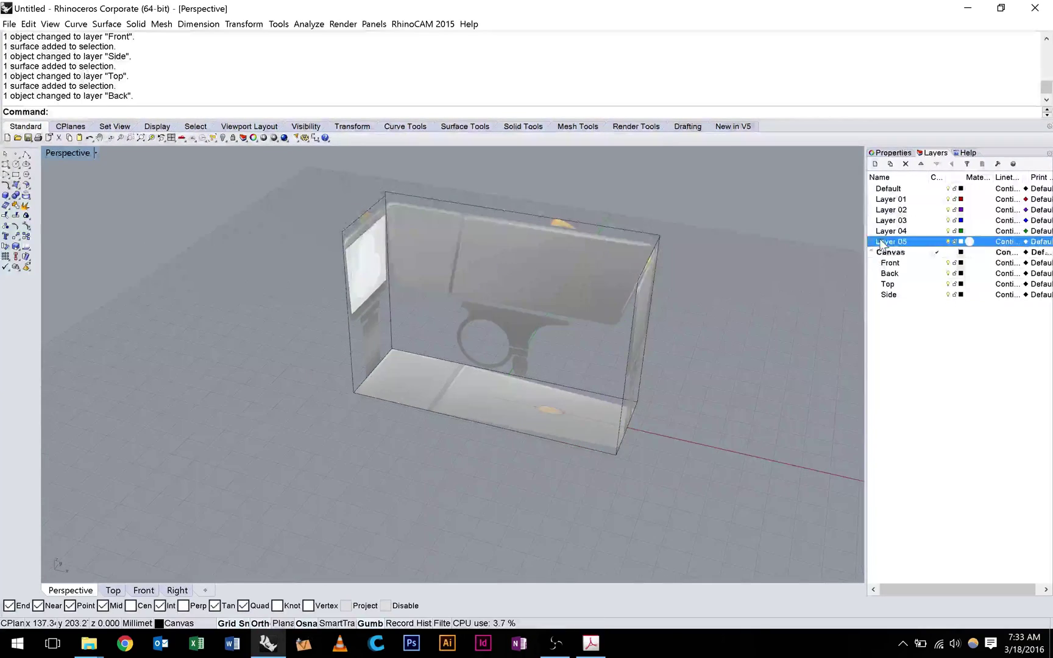
{"action": "left_click", "coordinate": [890, 200], "text": "shift"}
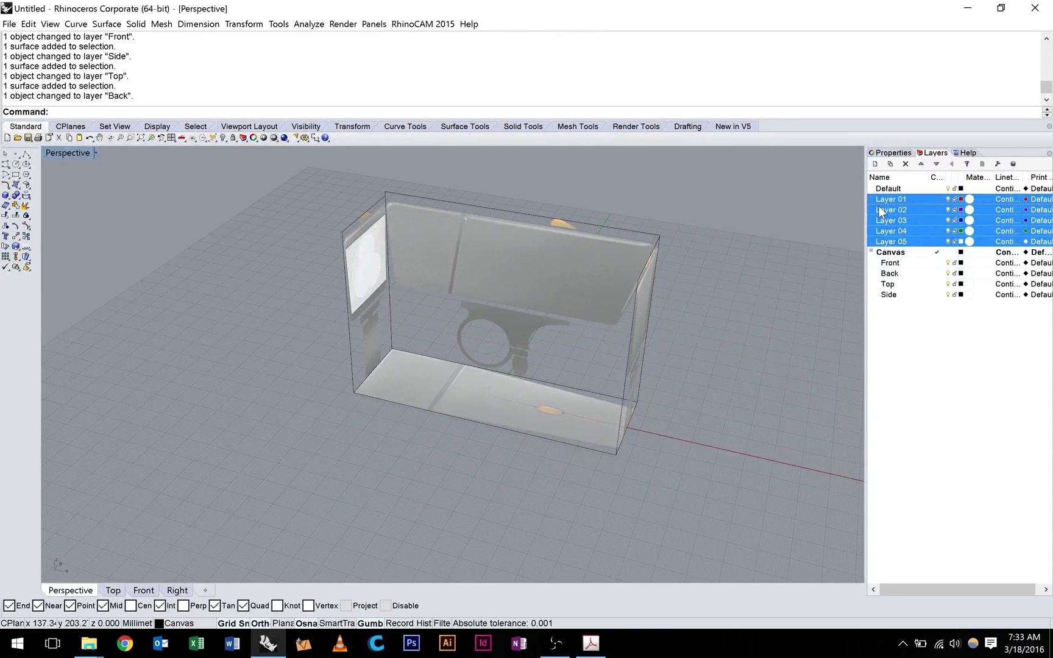
{"action": "key", "text": "Delete"}
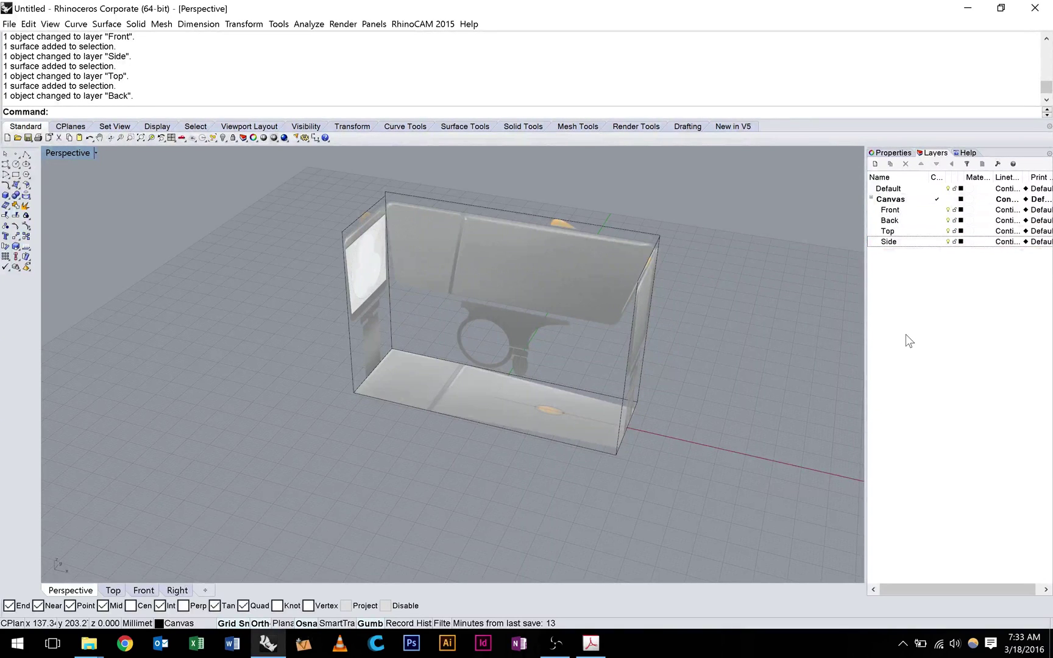
{"action": "key", "text": "ctrl+n"}
{"action": "type", "text": "Model"}
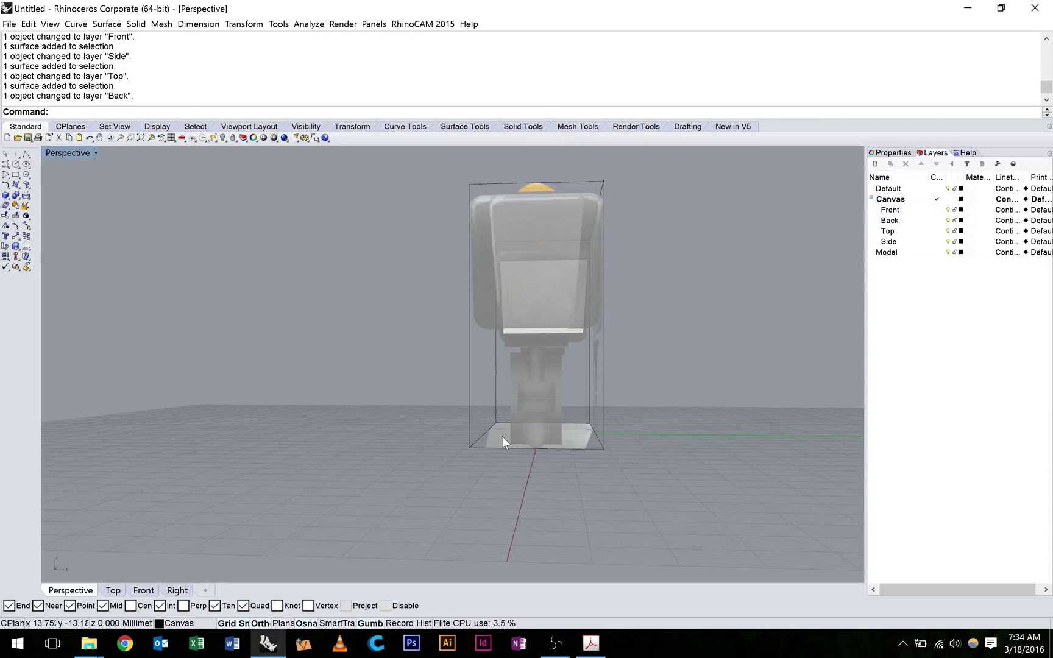
- Hide the Front and Top sublayers of Canvas and show them again
{"action": "right_click_drag", "start_coordinate": [502, 437], "coordinate": [522, 348]}
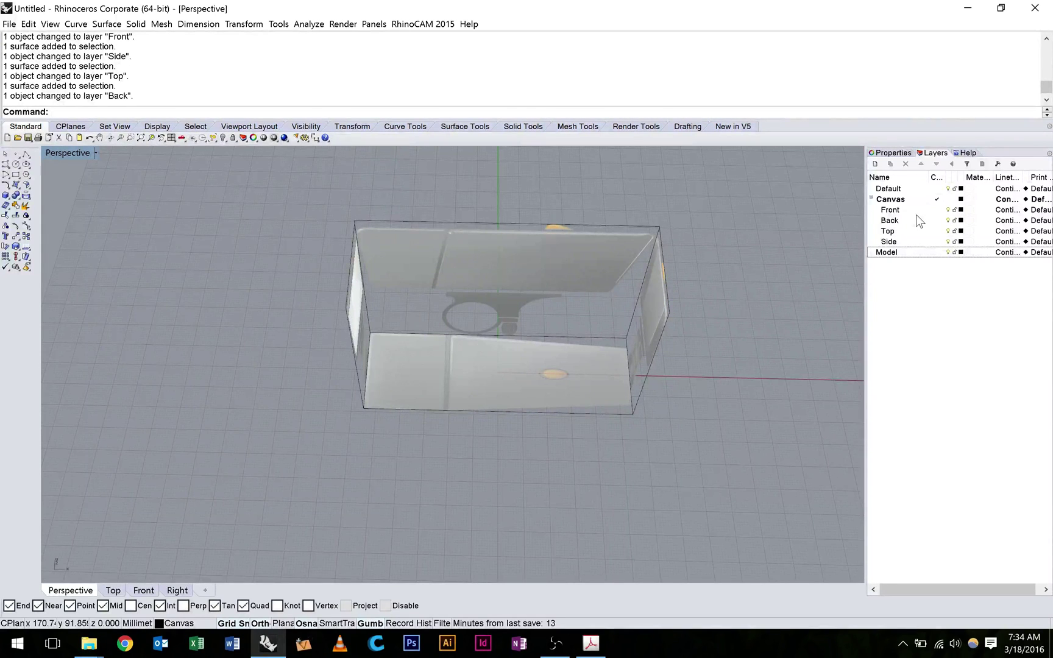
{"action": "left_click", "coordinate": [951, 211]}
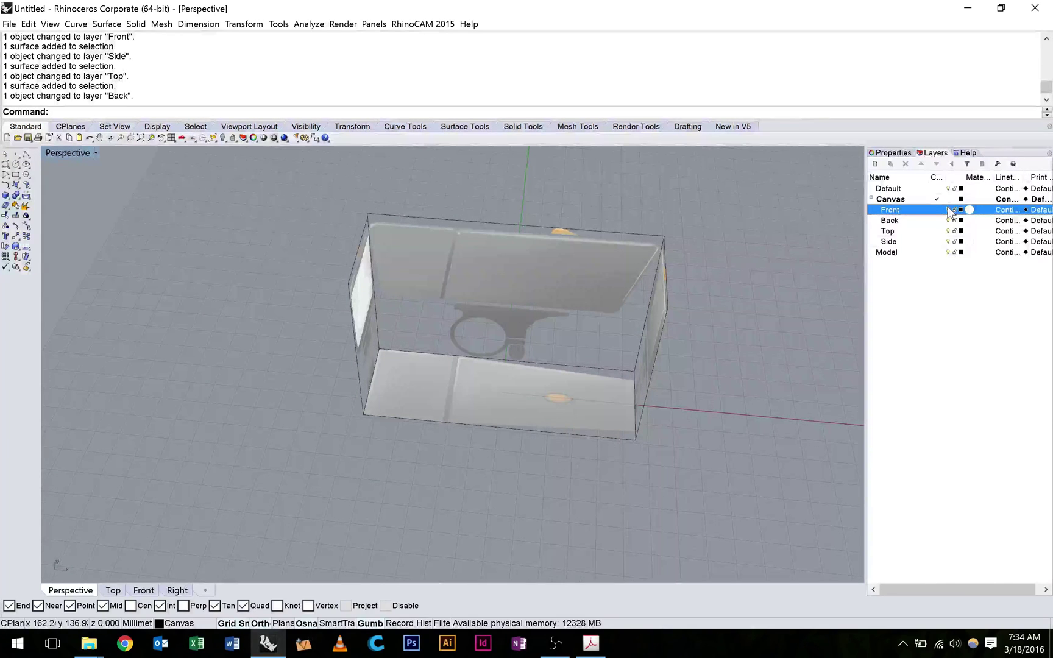
{"action": "left_click", "coordinate": [949, 209]}
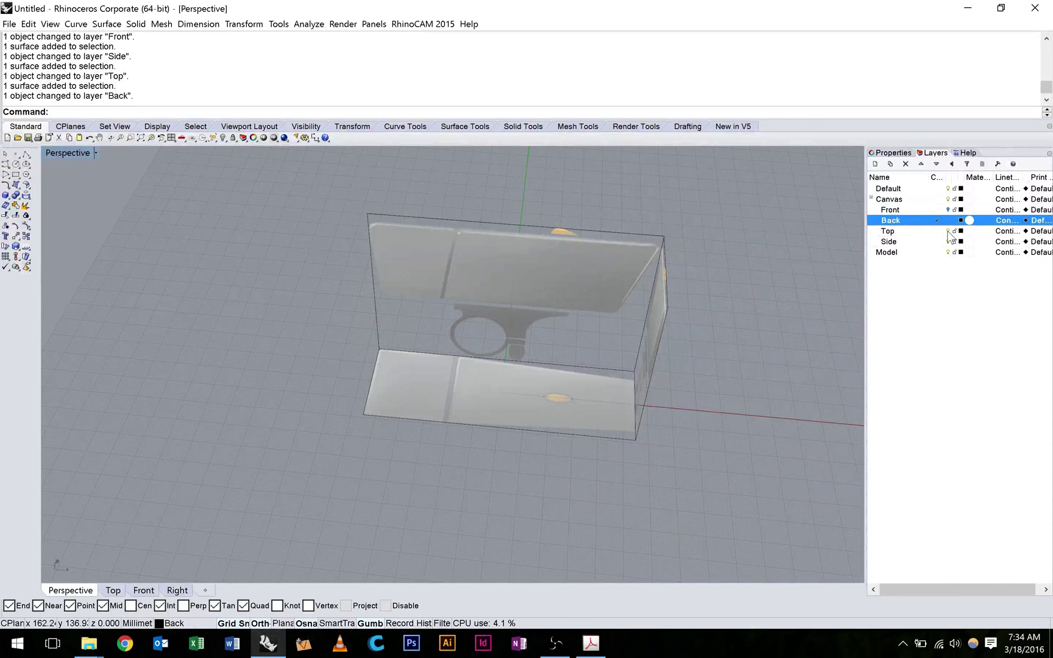
{"action": "left_click", "coordinate": [948, 231]}
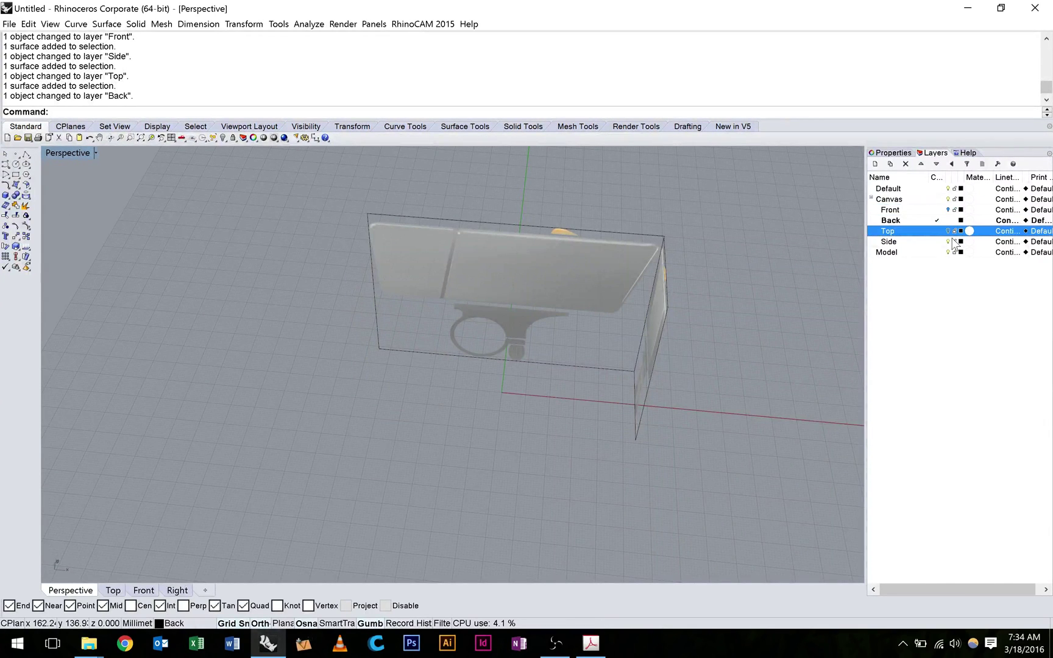
{"action": "left_click", "coordinate": [954, 242]}
{"action": "left_click", "coordinate": [948, 231]}
{"action": "left_click", "coordinate": [949, 210]}
- Make Model the current layer, and toggle the Canvas parent layer's visibility off and back on
{"action": "left_click", "coordinate": [947, 198]}
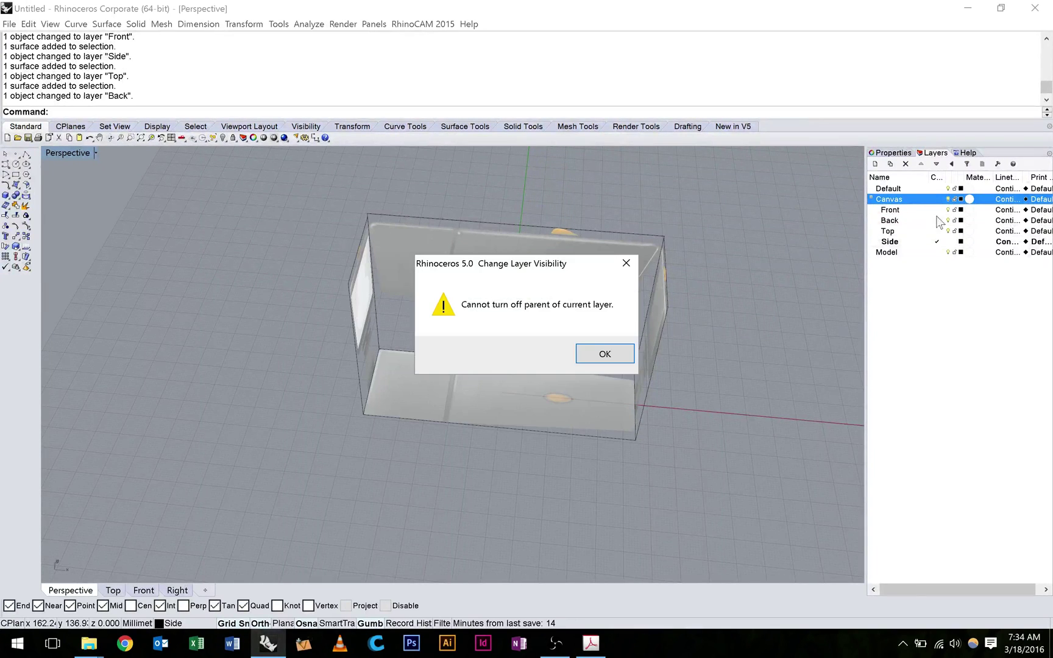
{"action": "key", "text": "Return"}
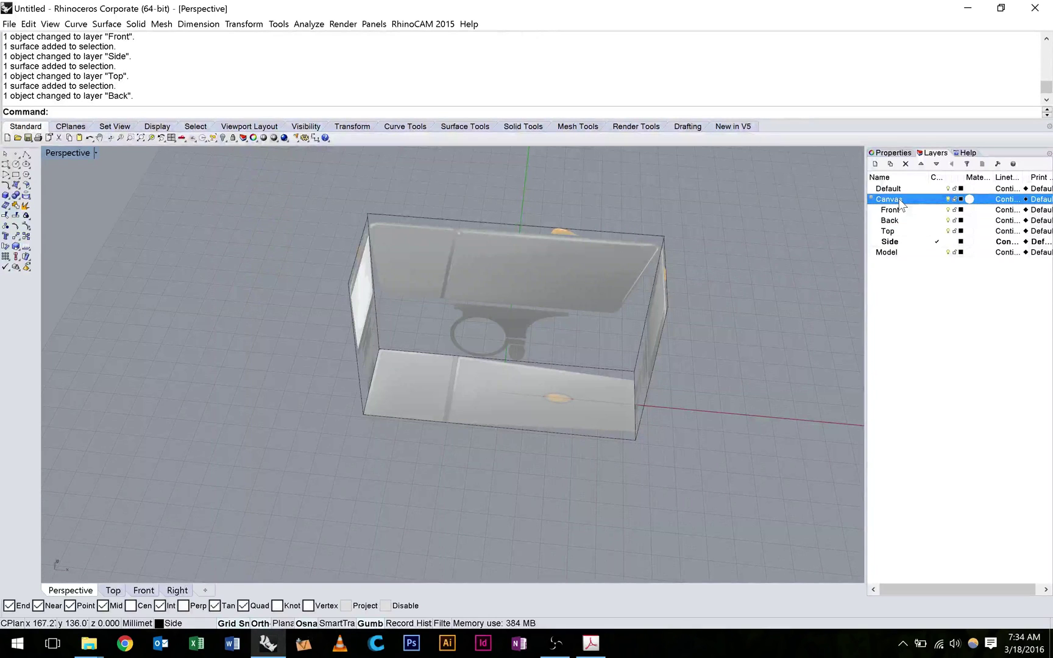
{"action": "left_click", "coordinate": [937, 251]}
{"action": "left_click", "coordinate": [948, 199]}
{"action": "left_click", "coordinate": [947, 199]}
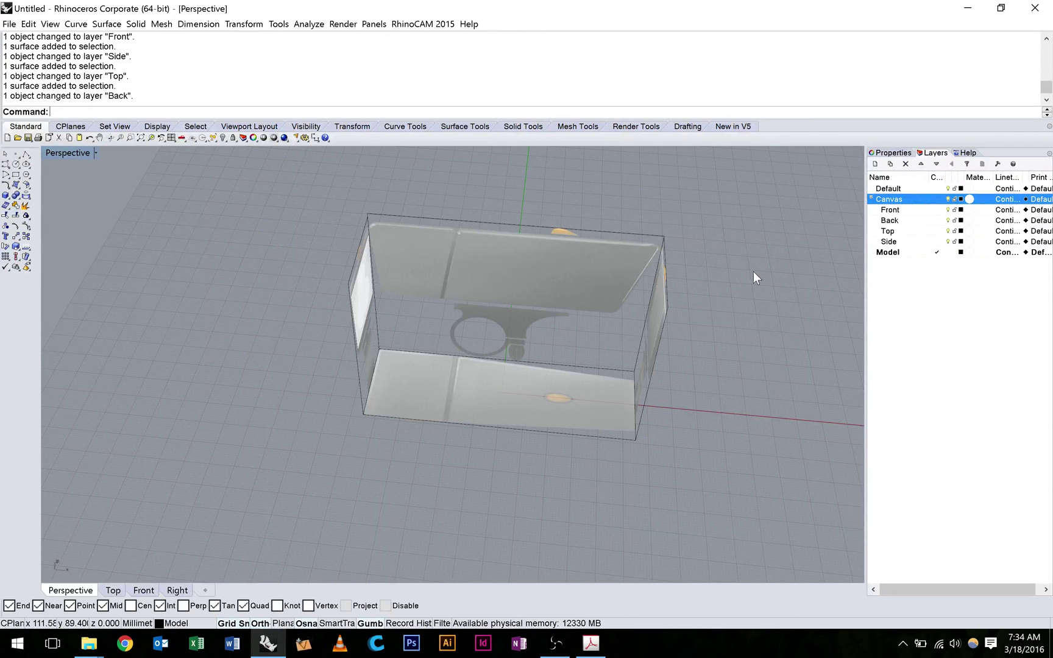